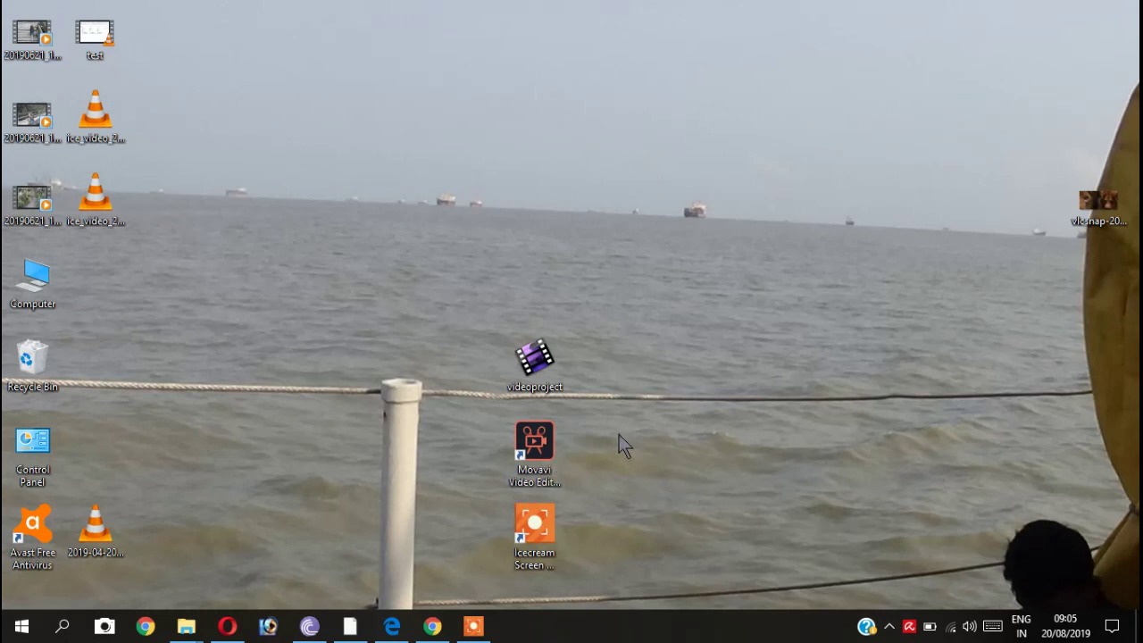
- Start a full-feature project in Movavi Video Editor and import the video 20190621_163859 from the desktop
double_click(538, 451)
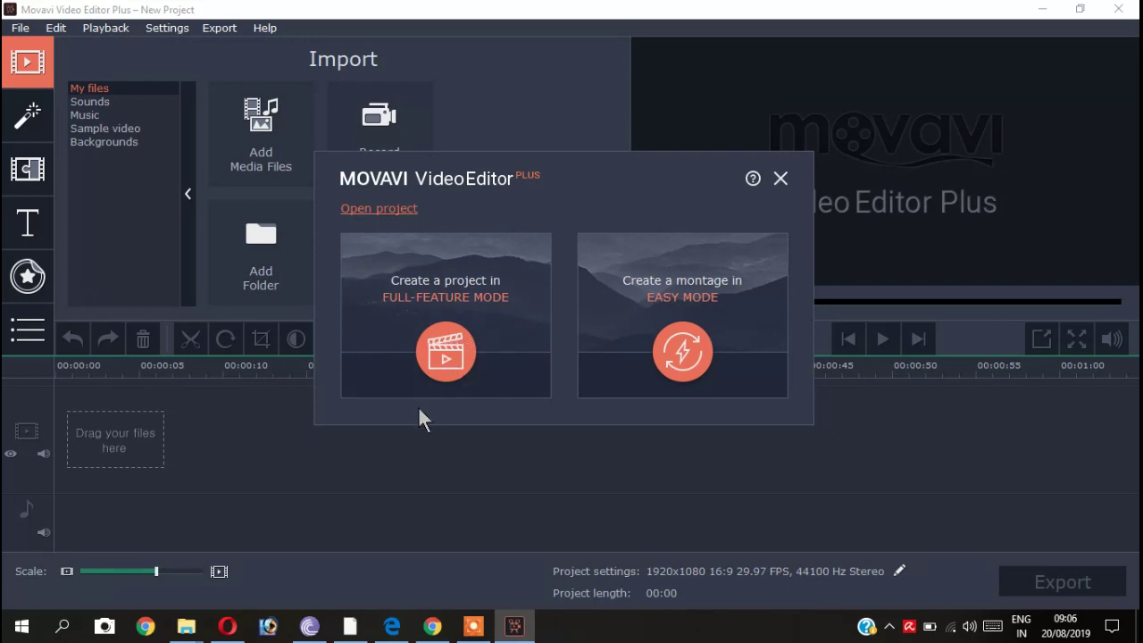
left_click(442, 352)
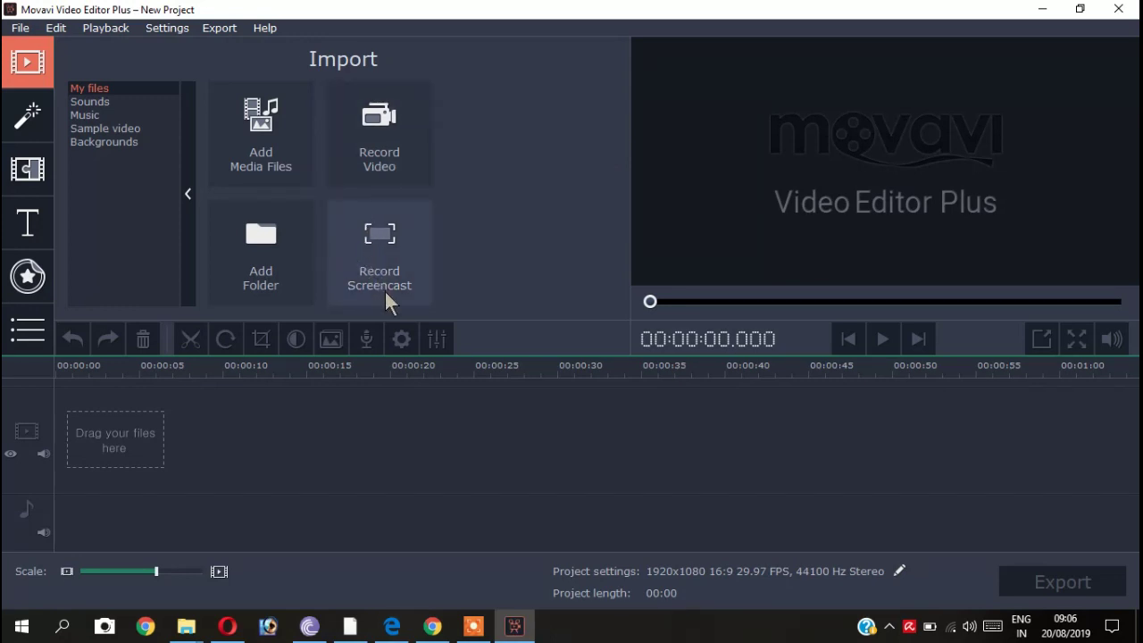
left_click(258, 159)
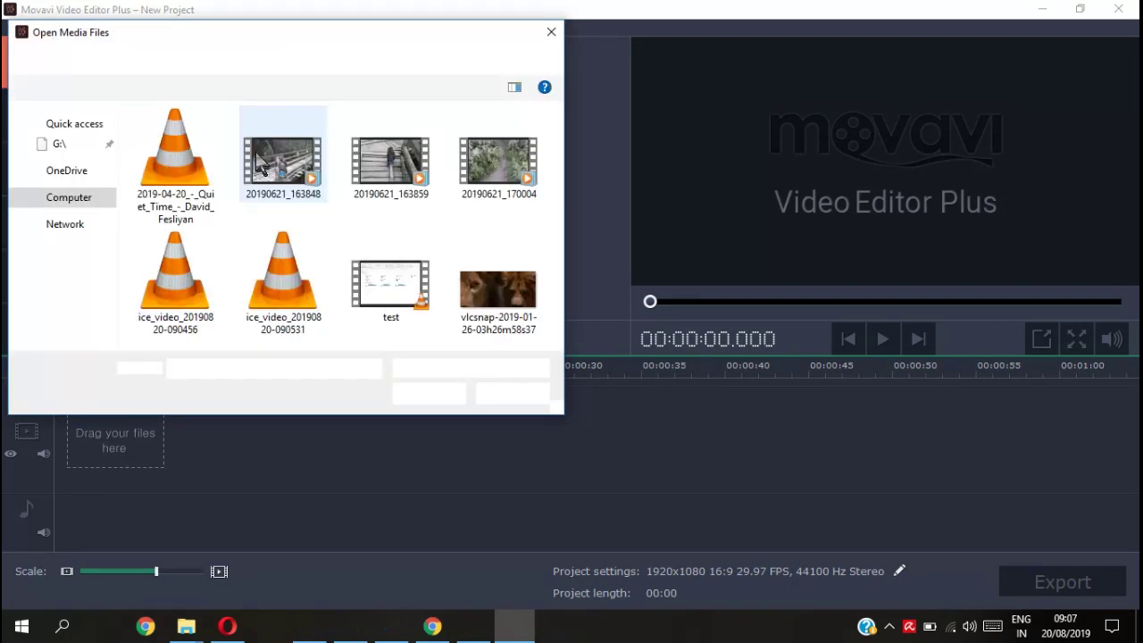
left_click(386, 178)
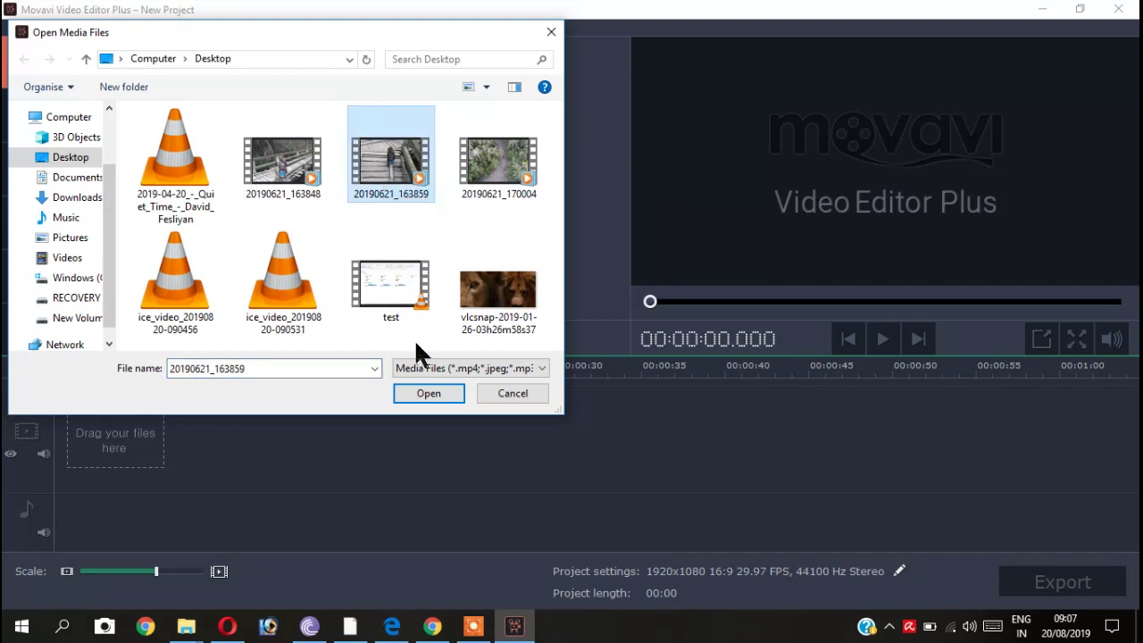
left_click(428, 395)
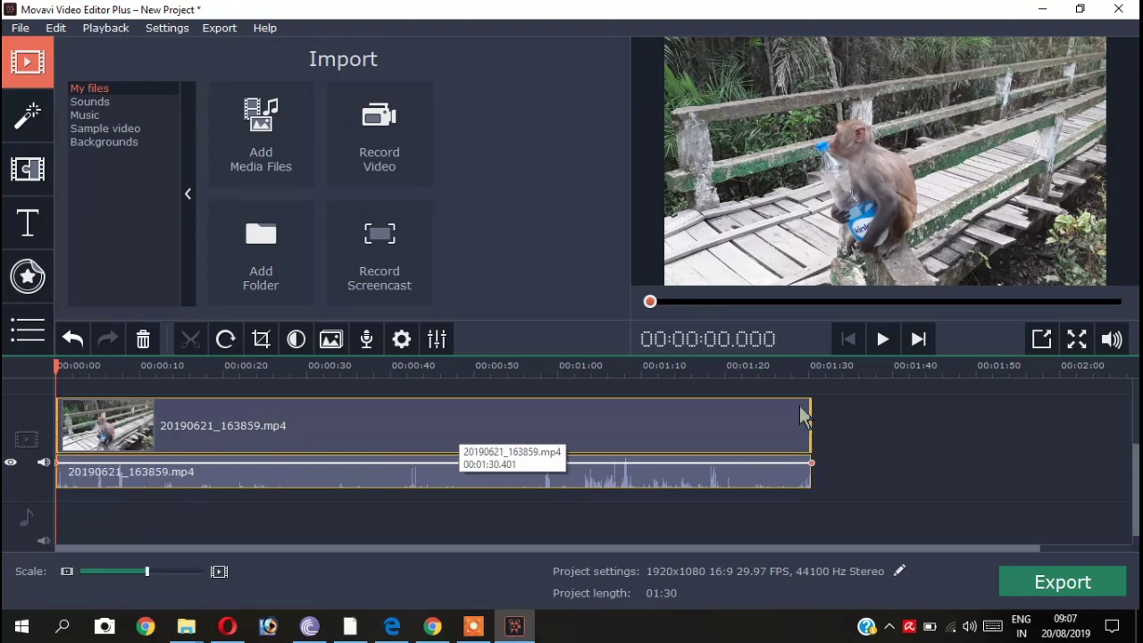
- Check several points of the video clip on the timeline, then play its opening seconds from the start
left_click(676, 457)
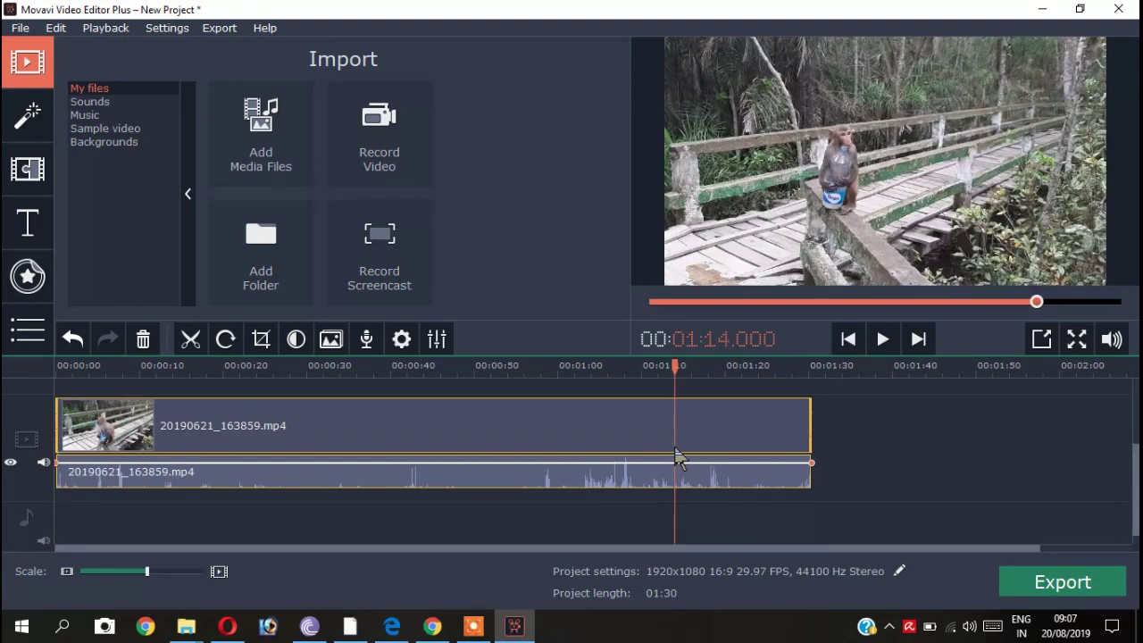
left_click(524, 424)
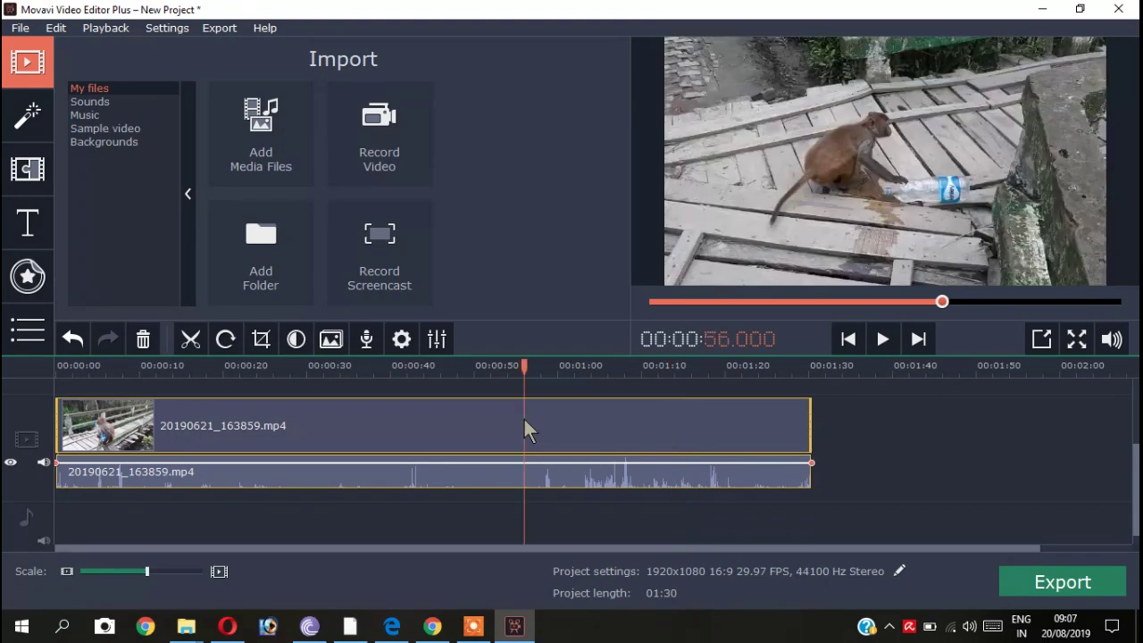
left_click(218, 473)
left_click(132, 476)
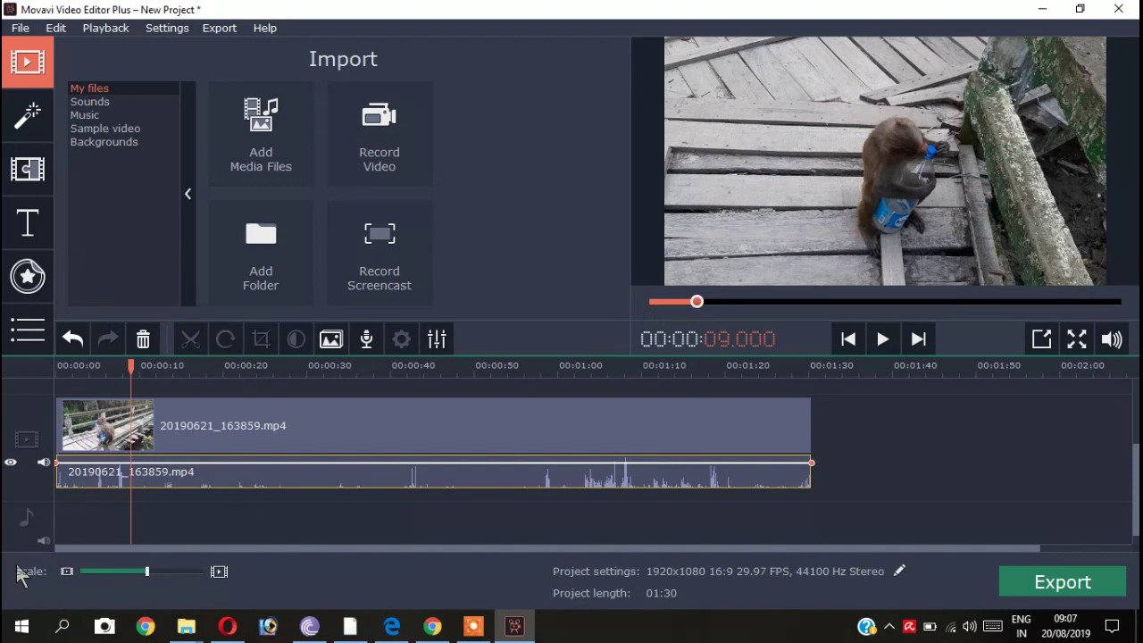
left_click(63, 404)
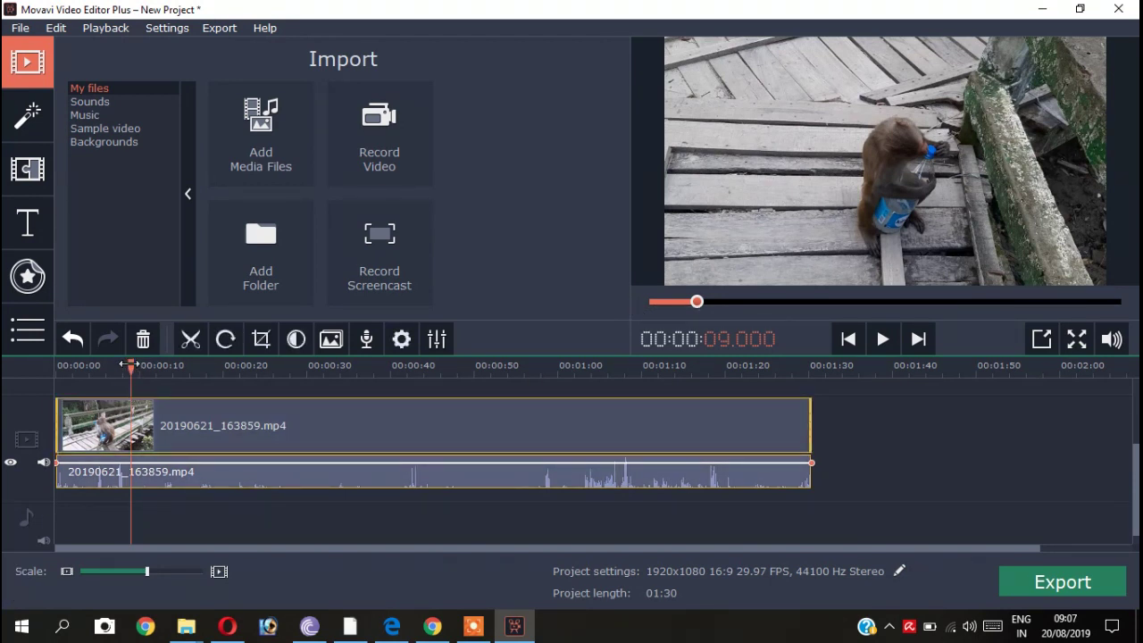
left_click_drag(130, 366, 56, 365)
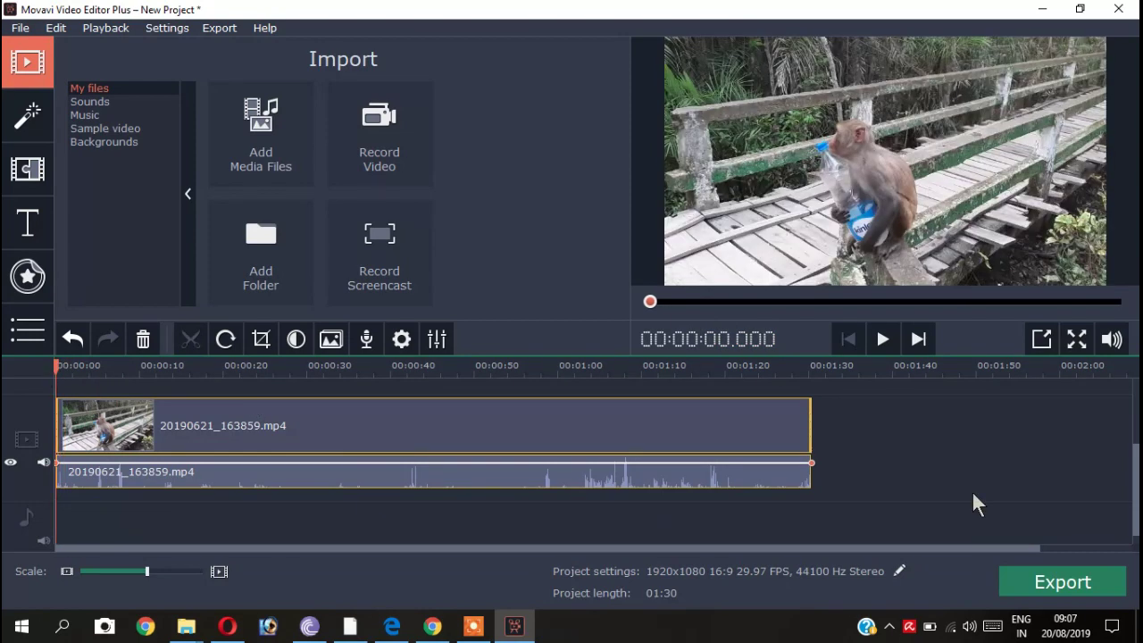
left_click(880, 339)
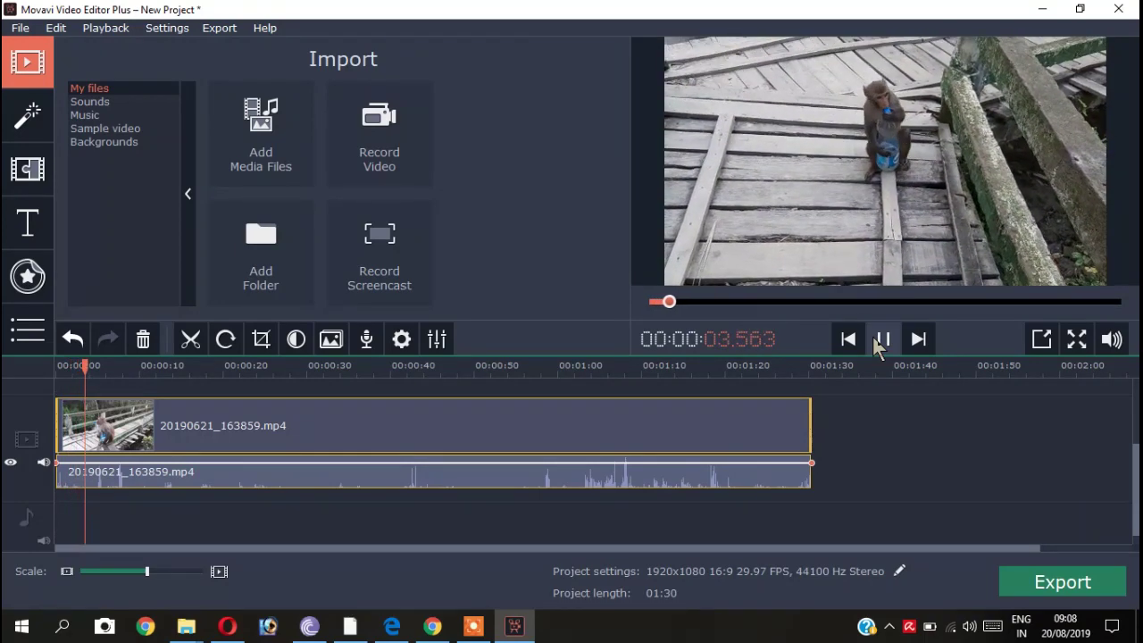
left_click(881, 339)
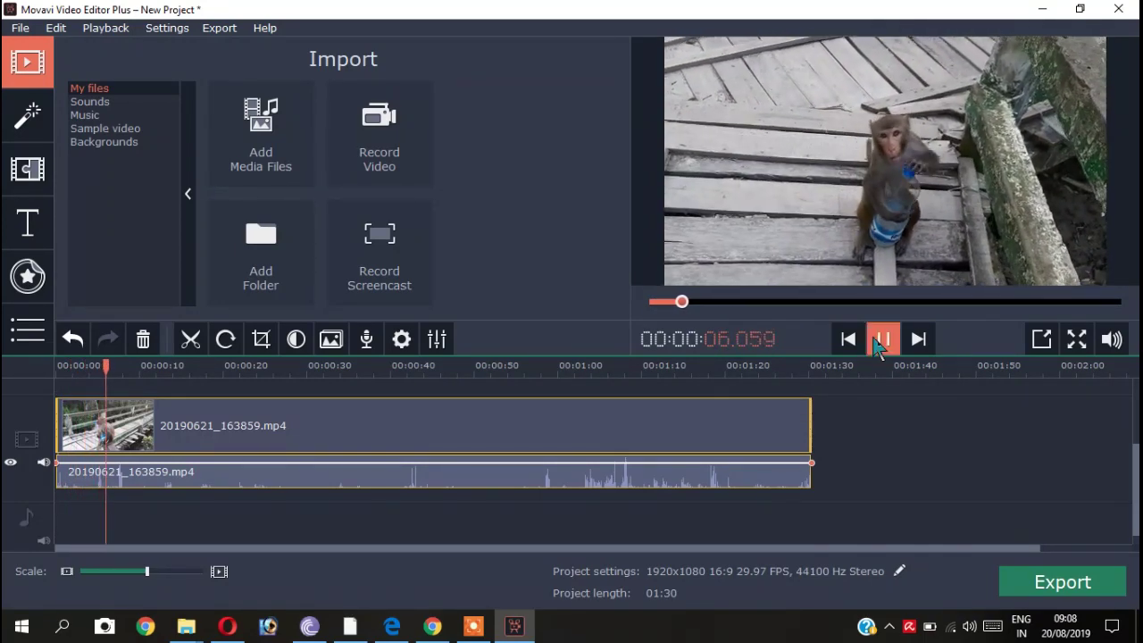
- Lower the volume line of the video's audio track partway and play the opening seconds to check the sound
double_click(141, 476)
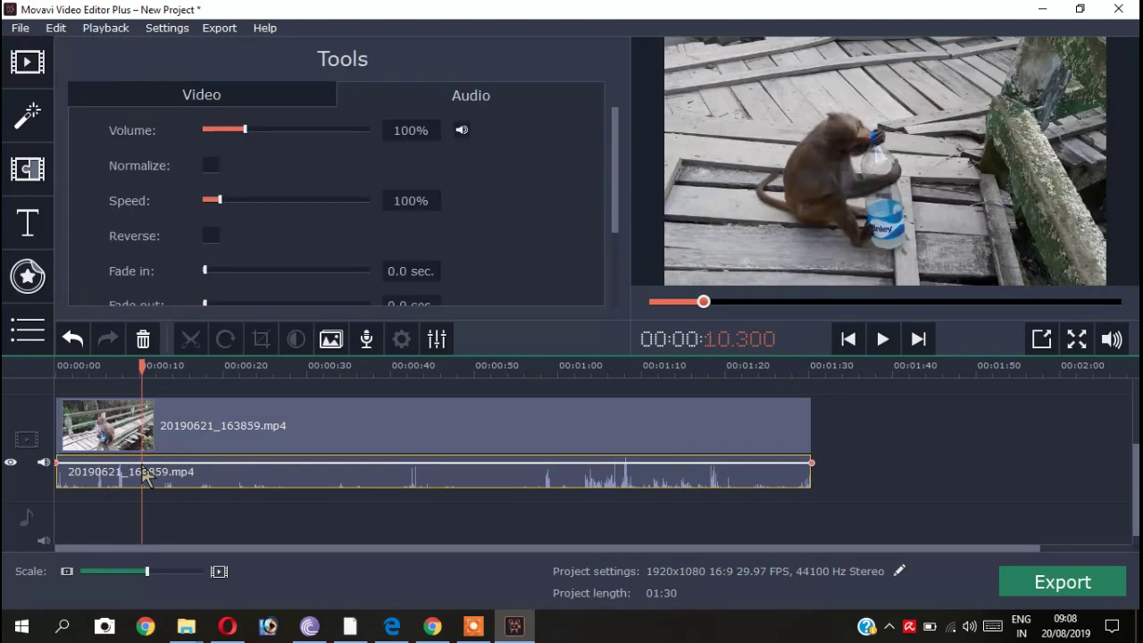
left_click(137, 473)
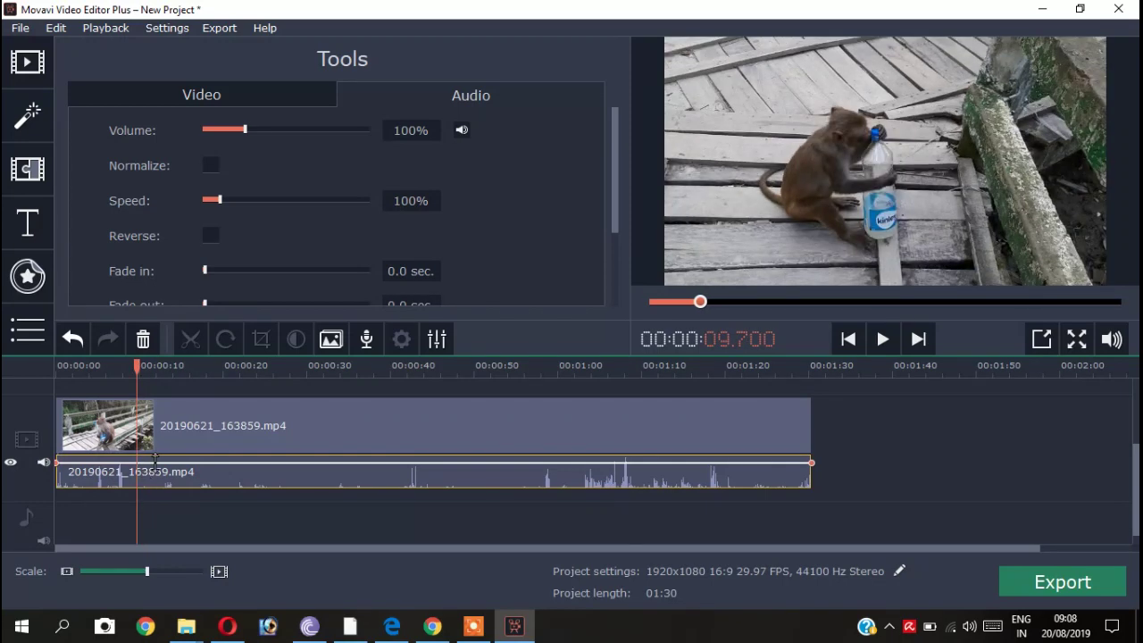
left_click_drag(158, 461, 156, 472)
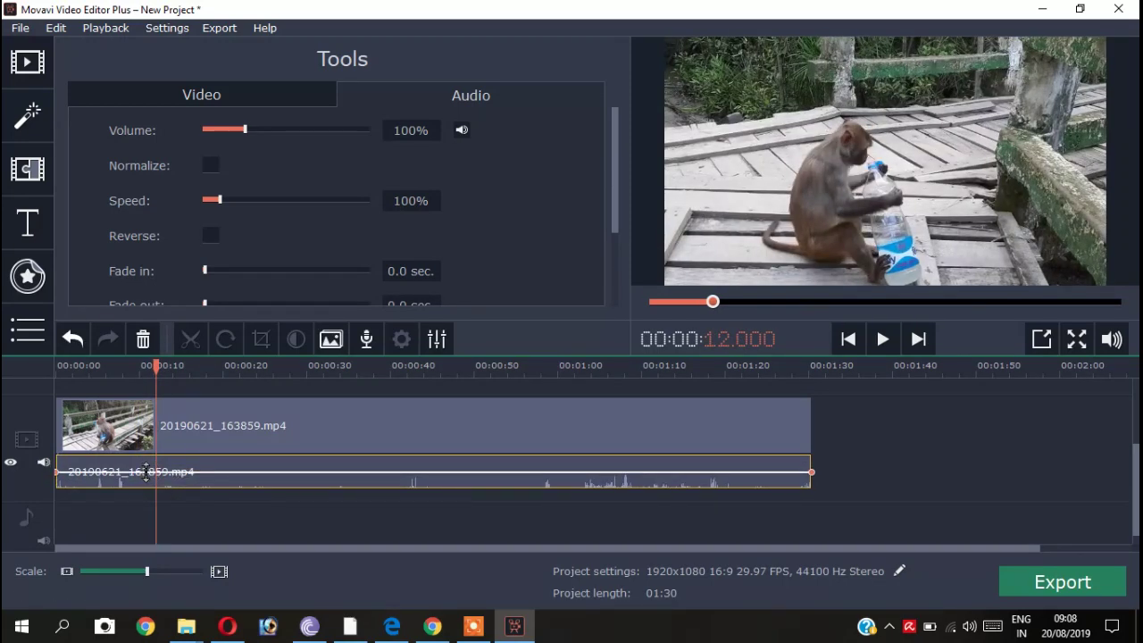
left_click(69, 475)
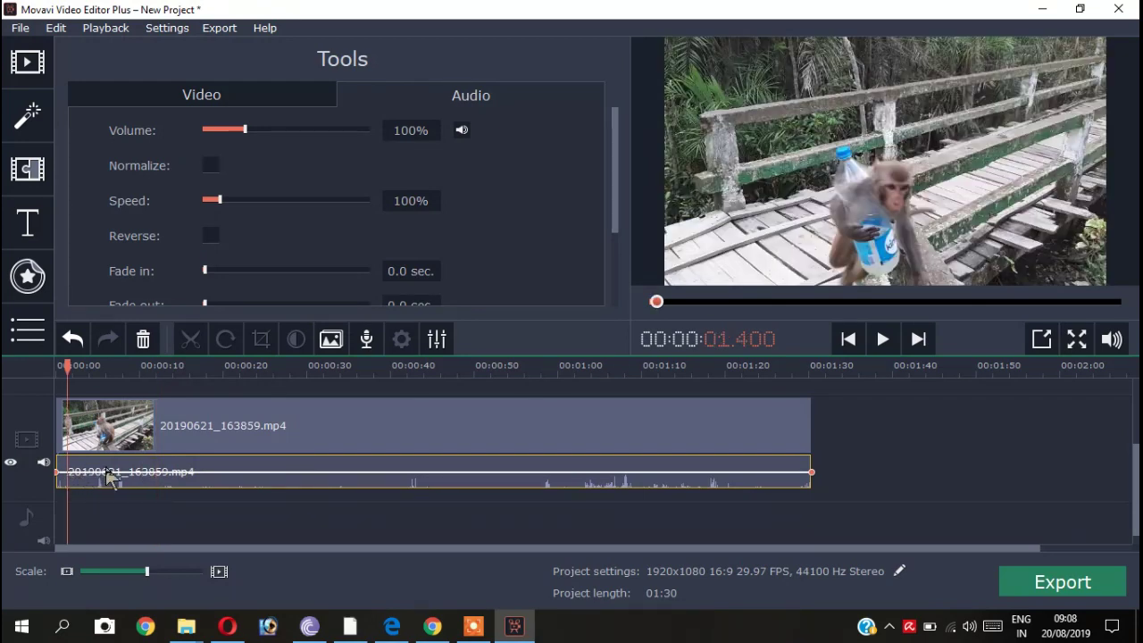
left_click(885, 340)
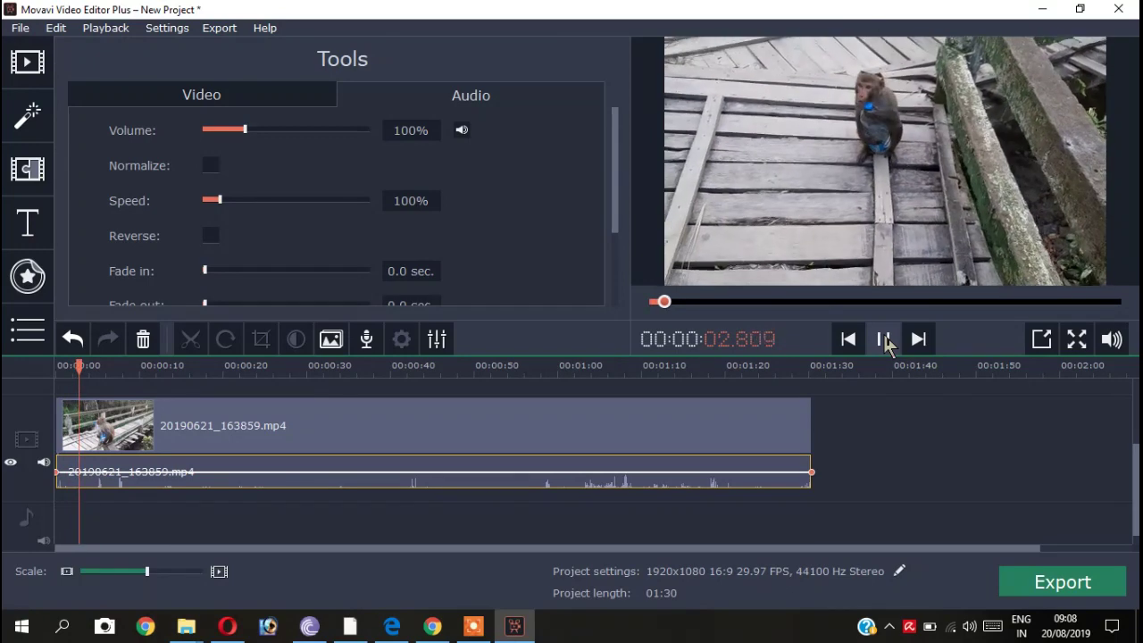
left_click(885, 340)
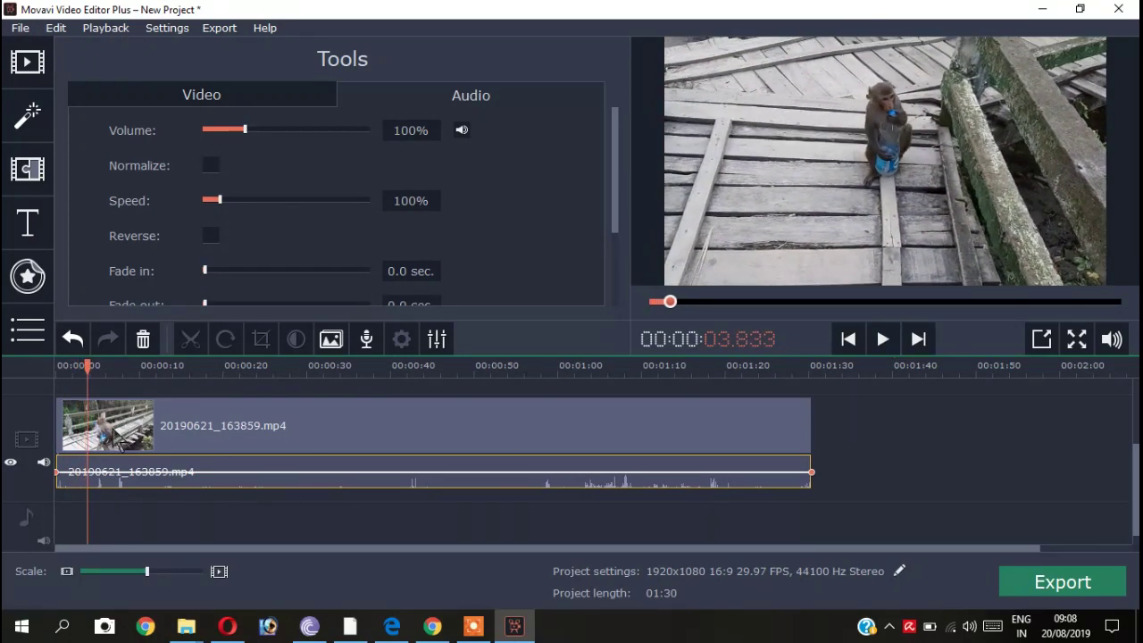
- Detect the audio beats of the 20190621_163859.mp4 audio clip to place beat markers on the timeline
left_click(262, 483)
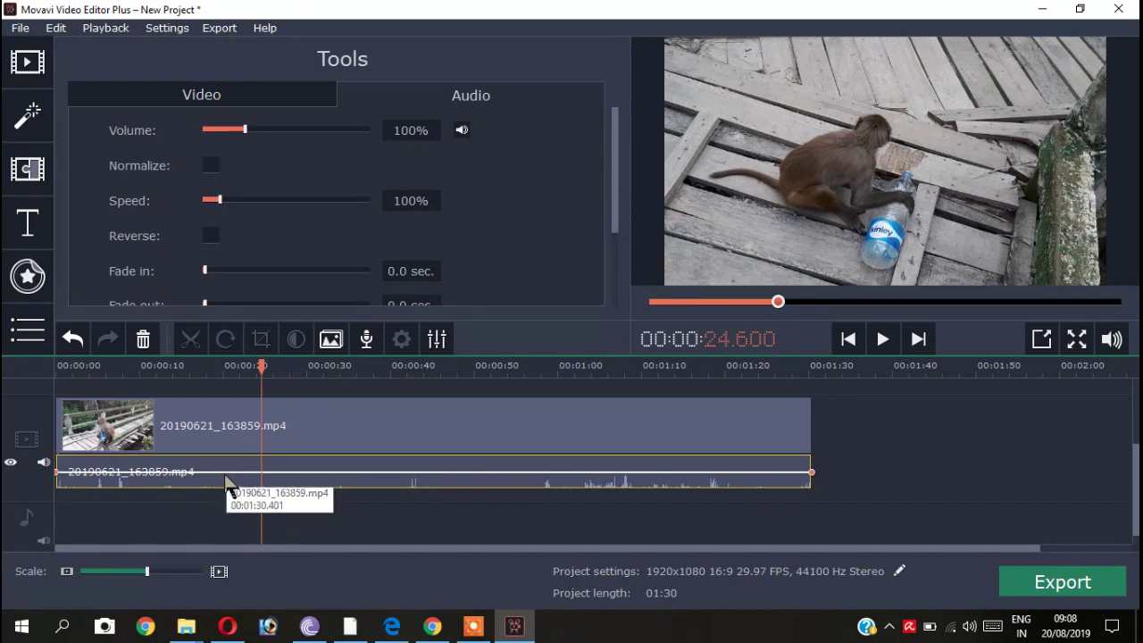
right_click(224, 474)
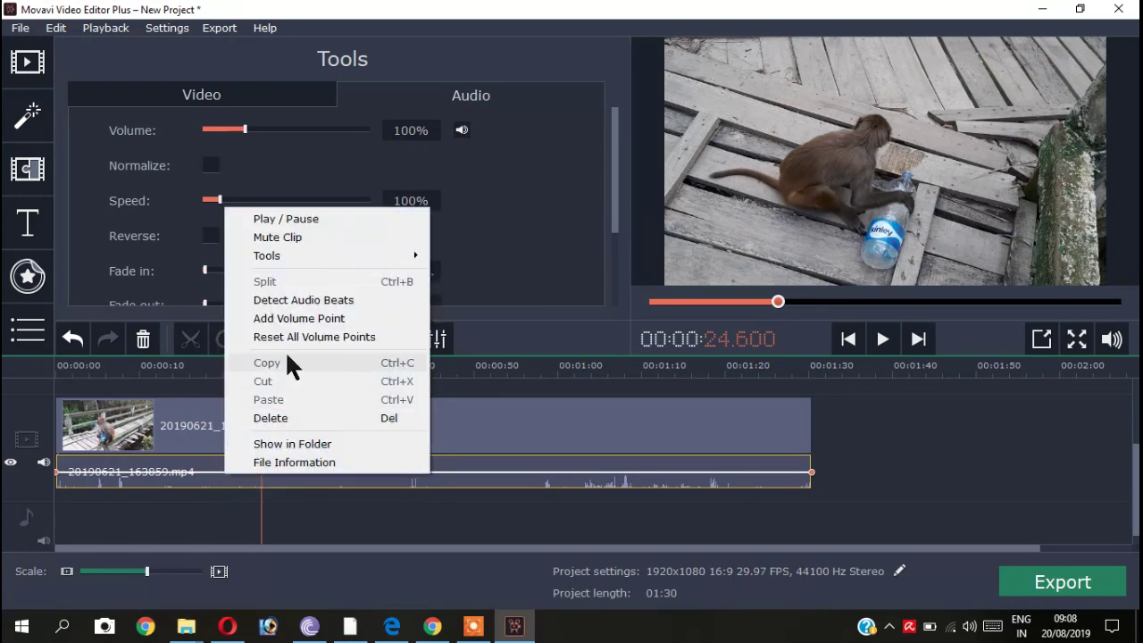
left_click(293, 308)
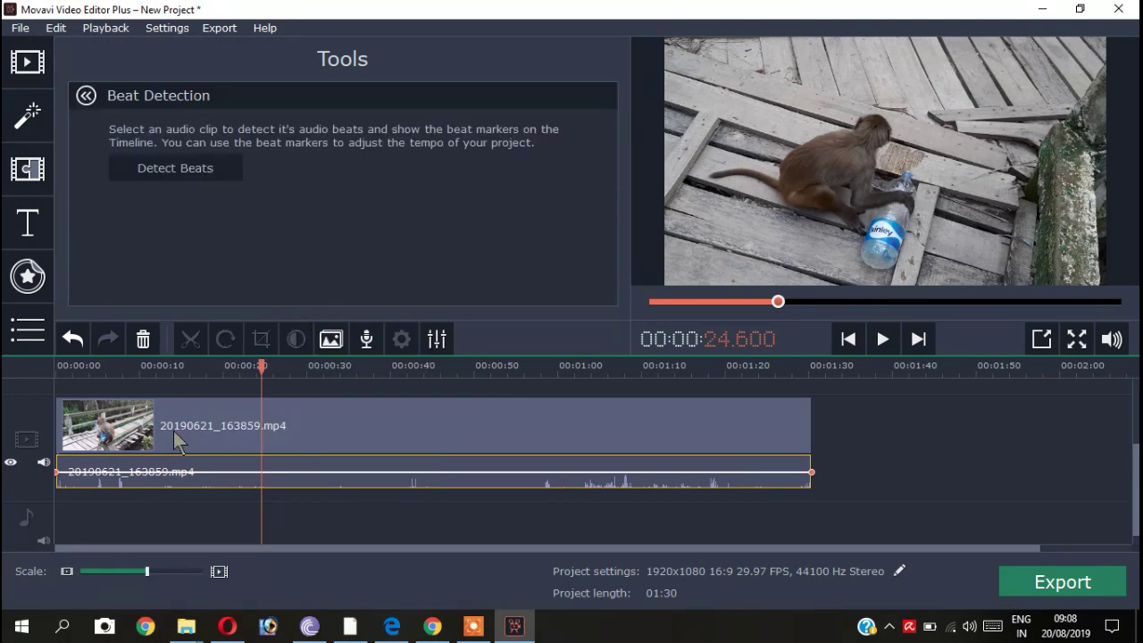
left_click(187, 168)
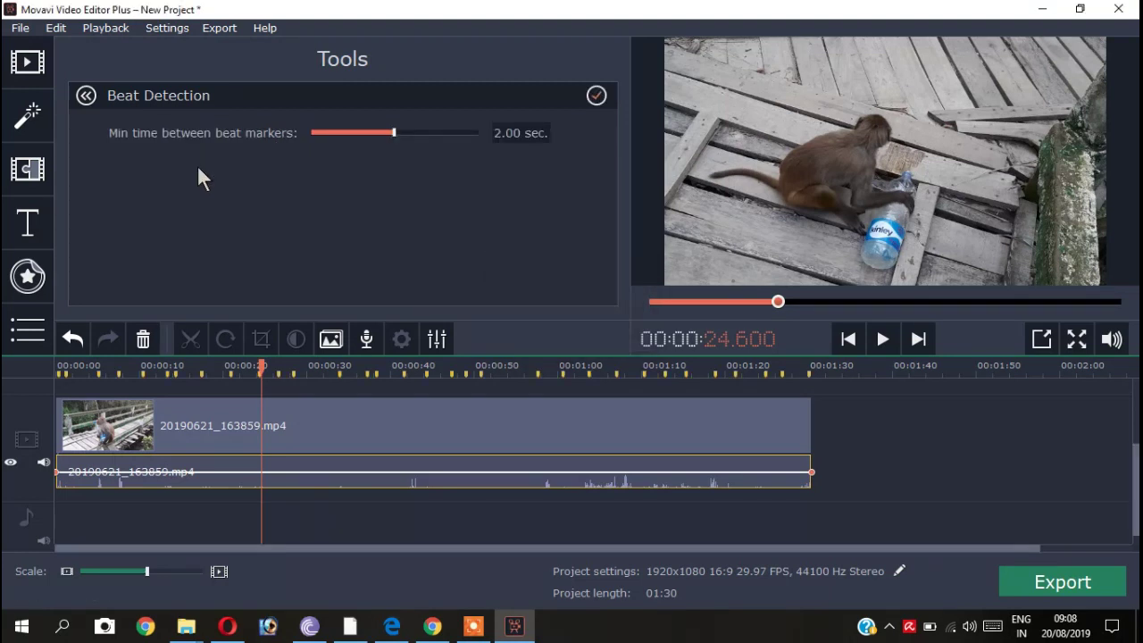
- Delete the audio clip from the timeline, then undo both the deletion and the beat detection
right_click(214, 482)
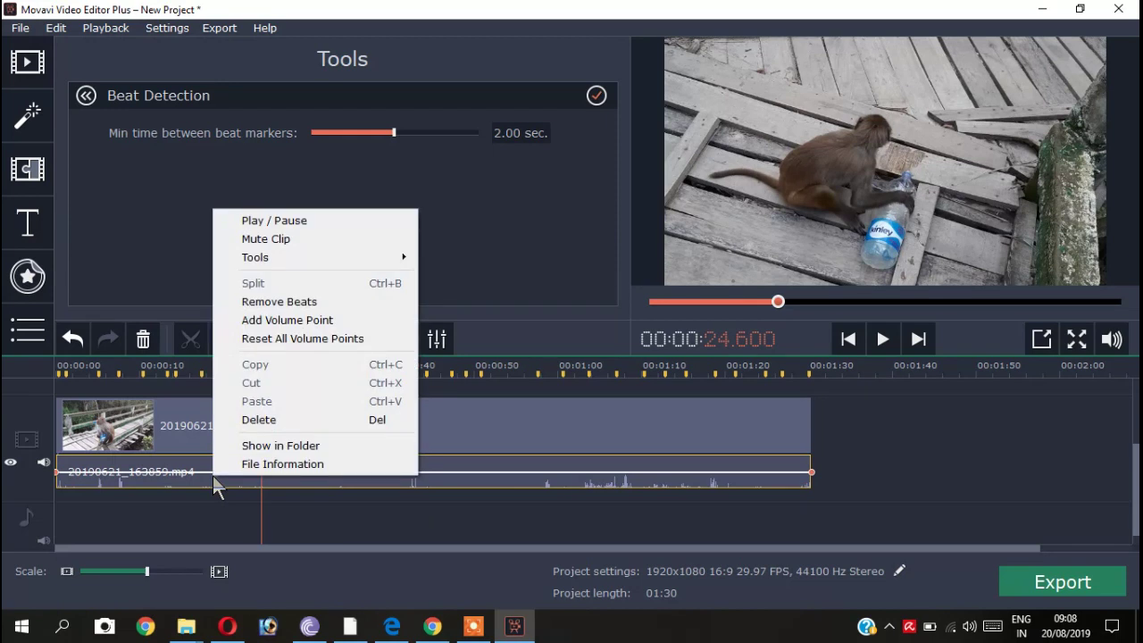
left_click(253, 420)
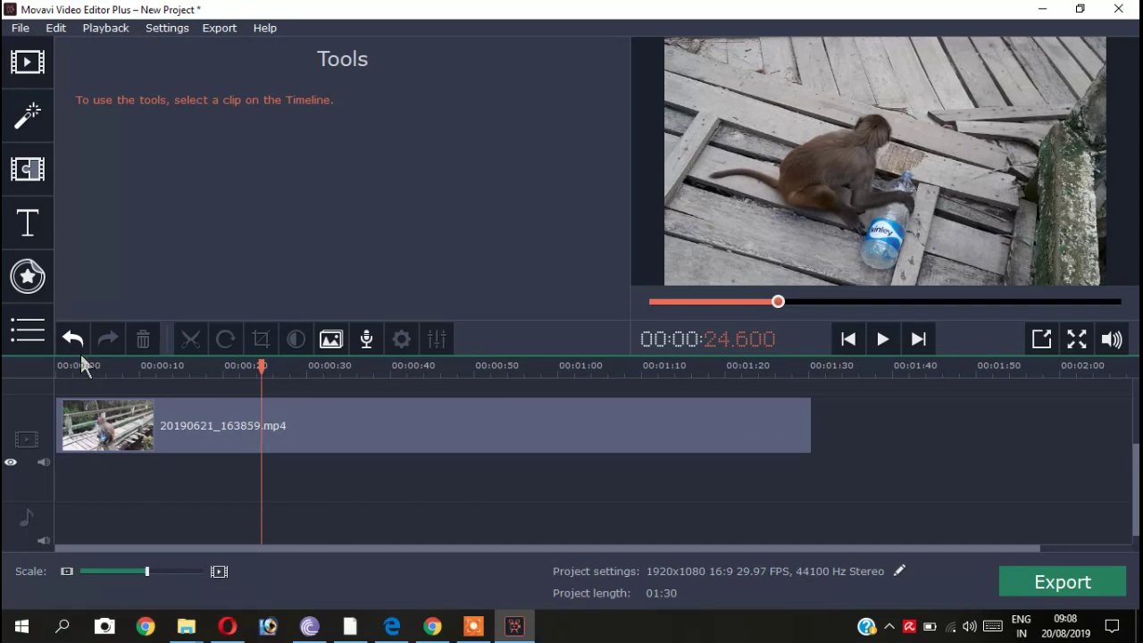
left_click(73, 339)
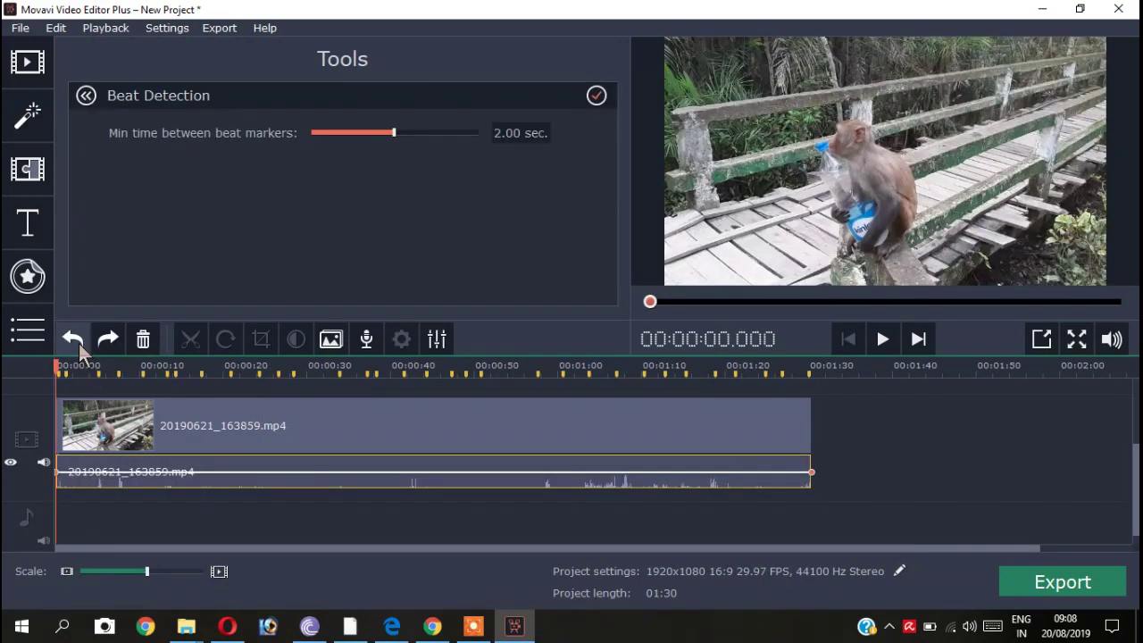
left_click(78, 343)
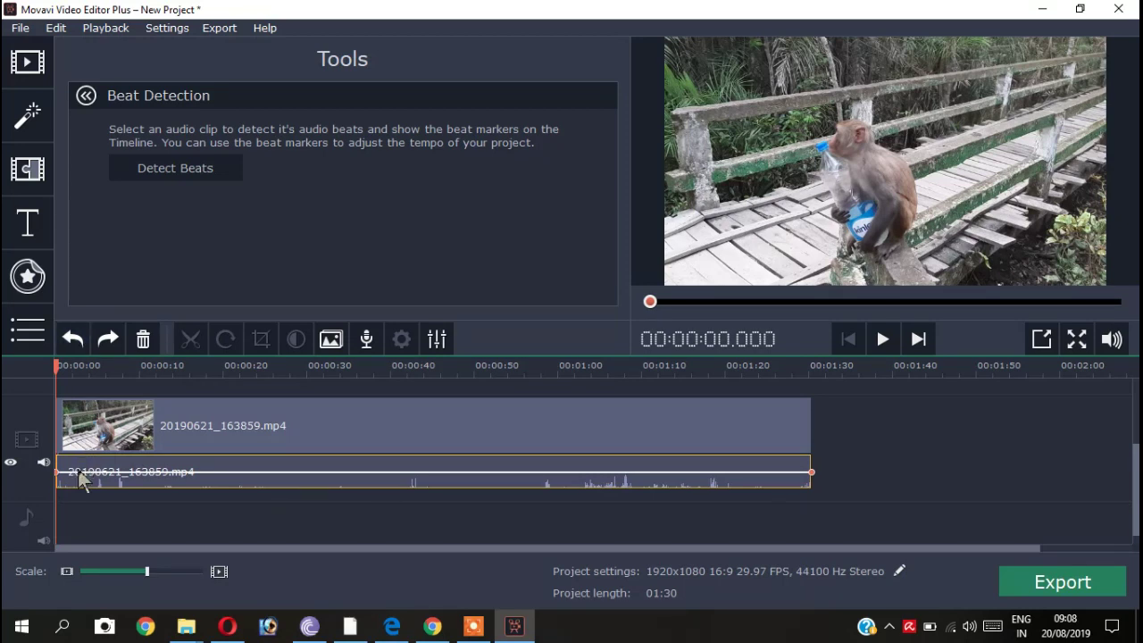
- Lower the audio clip's volume line further, close to its minimum, and play the clip from about 4 seconds
left_click(167, 474)
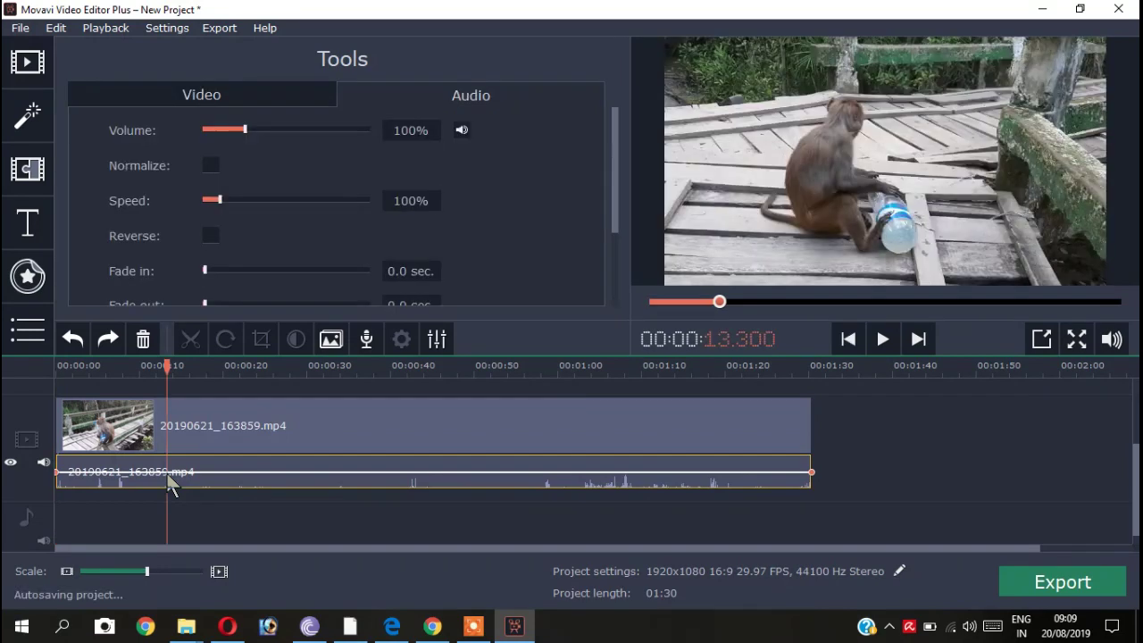
left_click(258, 473)
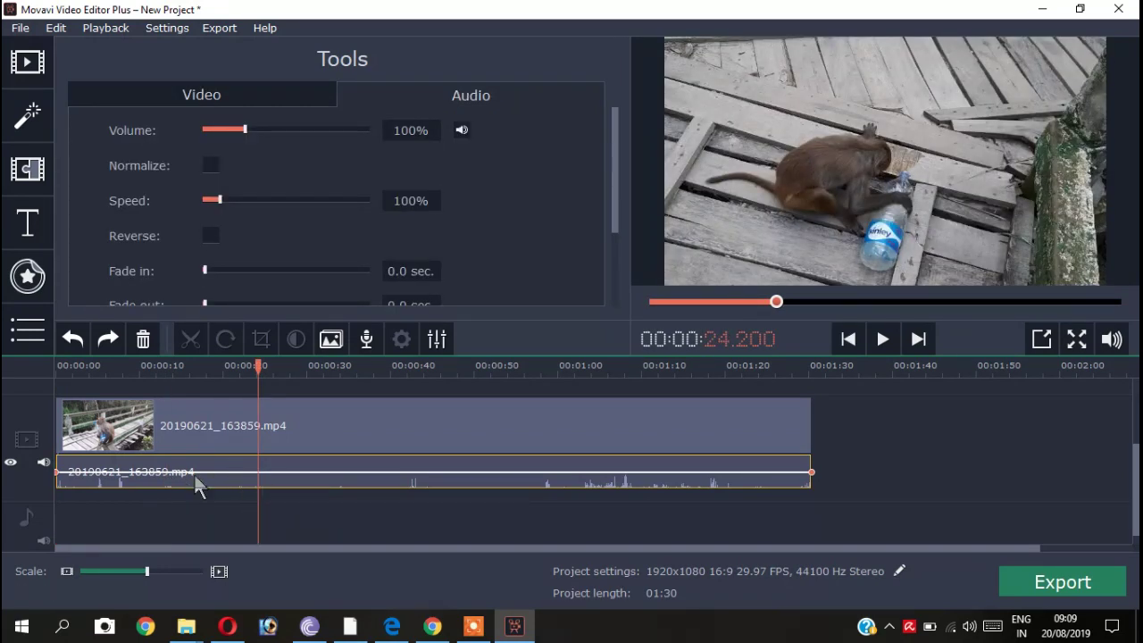
left_click(99, 478)
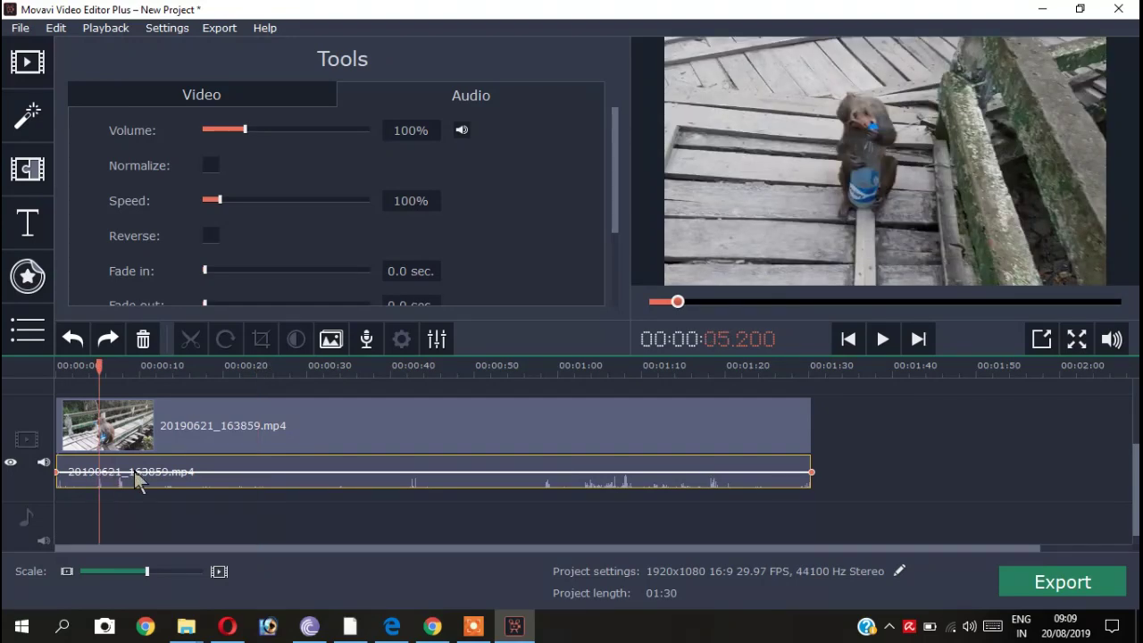
left_click(135, 479)
left_click_drag(136, 478, 137, 483)
left_click(882, 343)
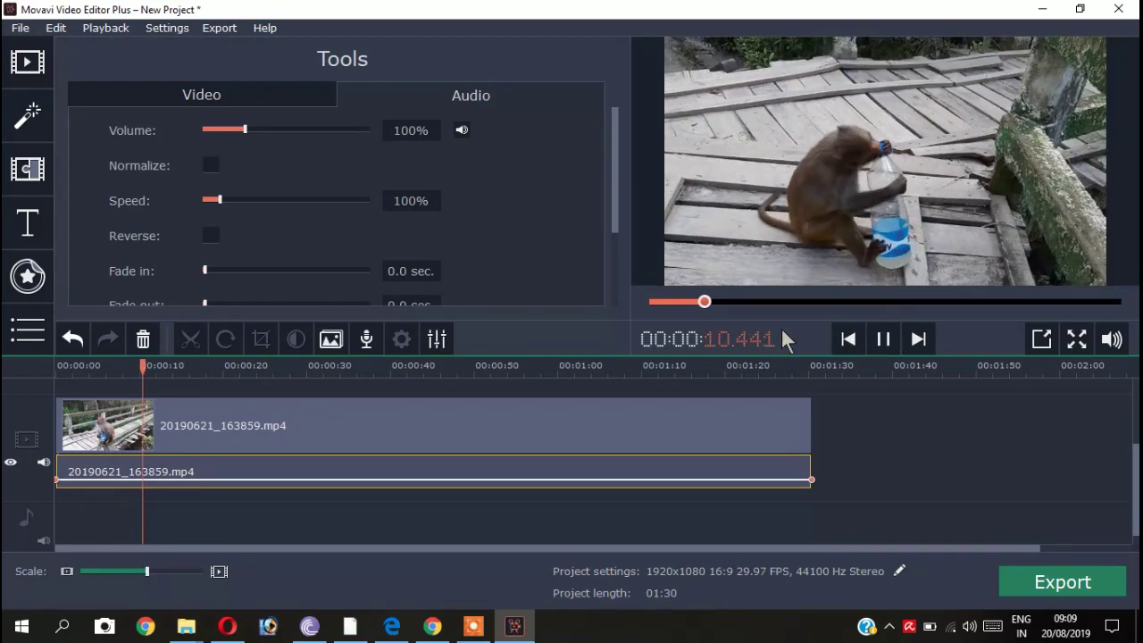
left_click(673, 302)
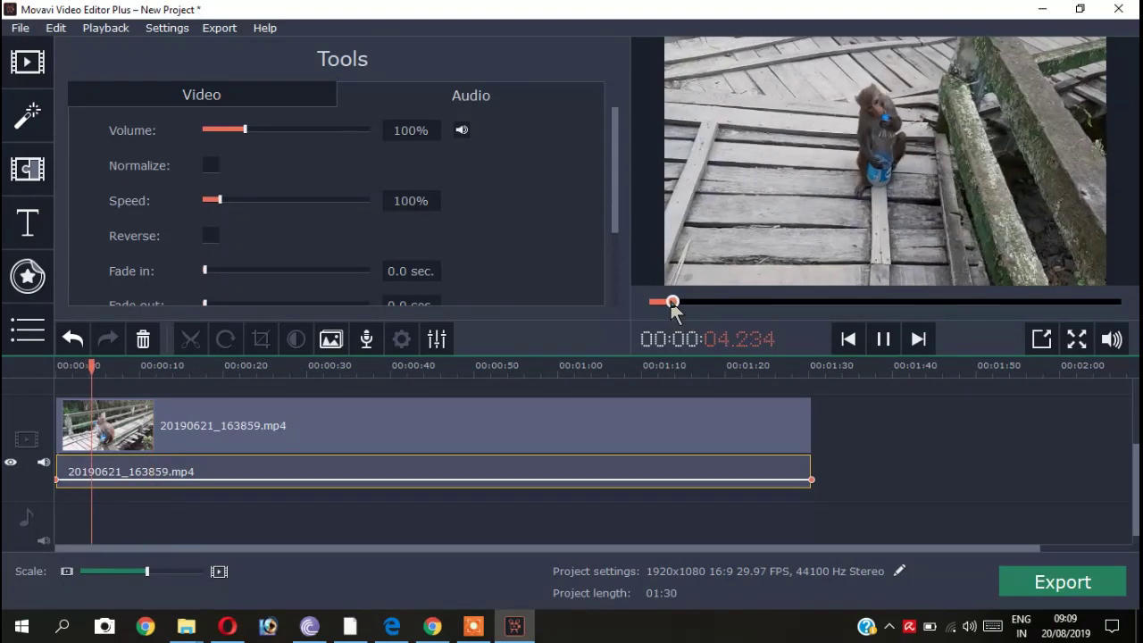
left_click(883, 340)
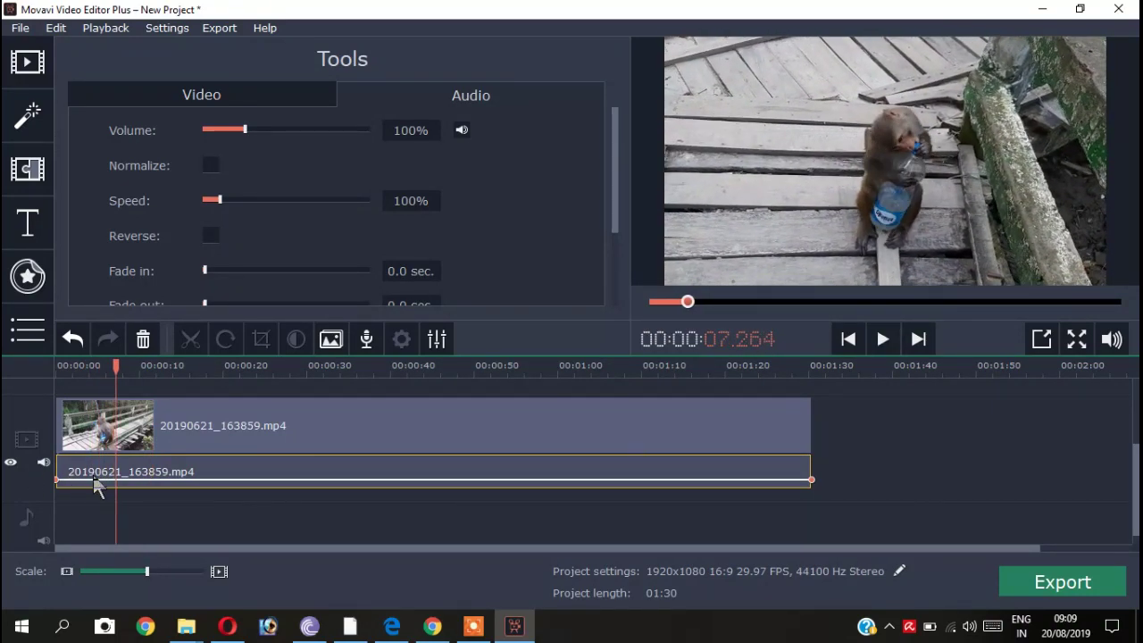
- Delete the audio clip of 20190621_163859.mp4 from the timeline, keeping the video clip
right_click(158, 481)
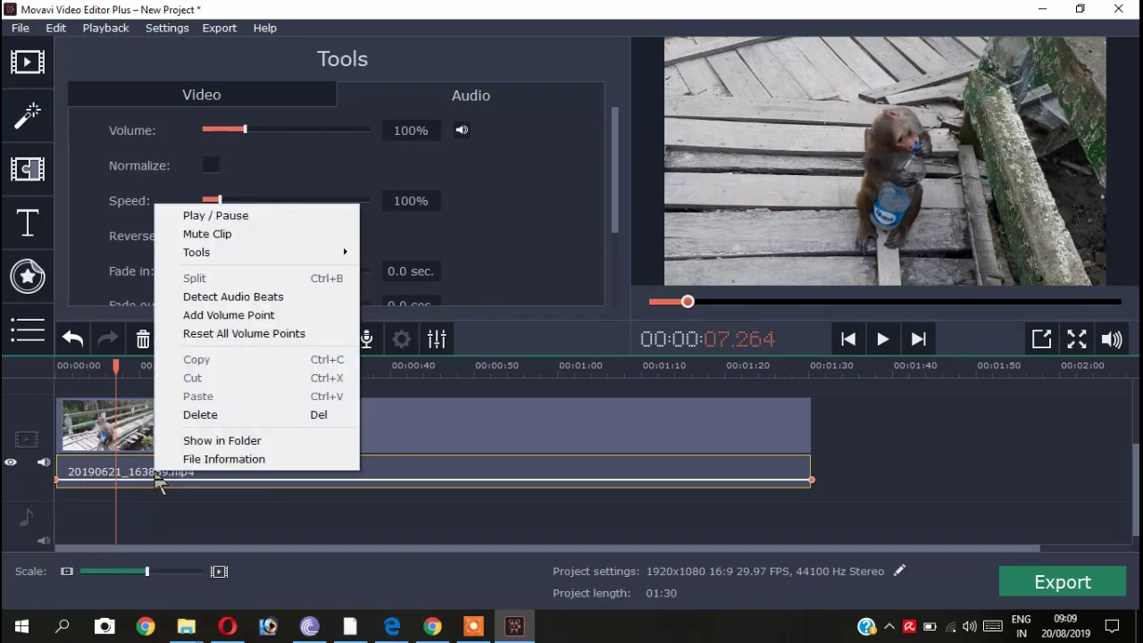
left_click(192, 415)
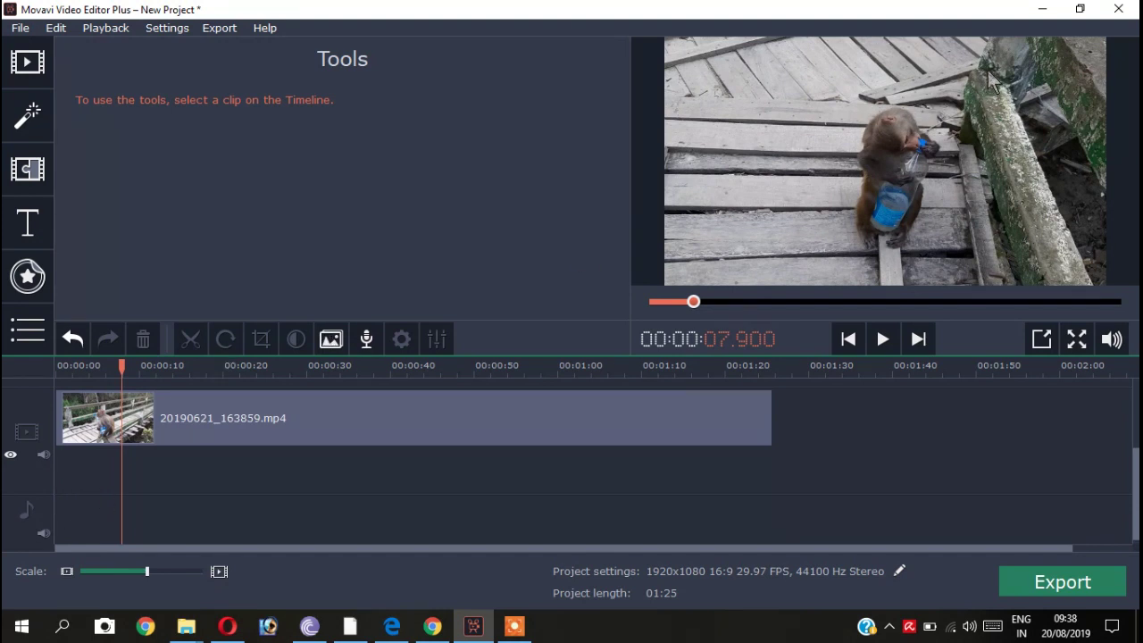
- Add the Quiet Time MP3 from the desktop to the start of the audio track and play the first seconds of the project
left_click(1078, 25)
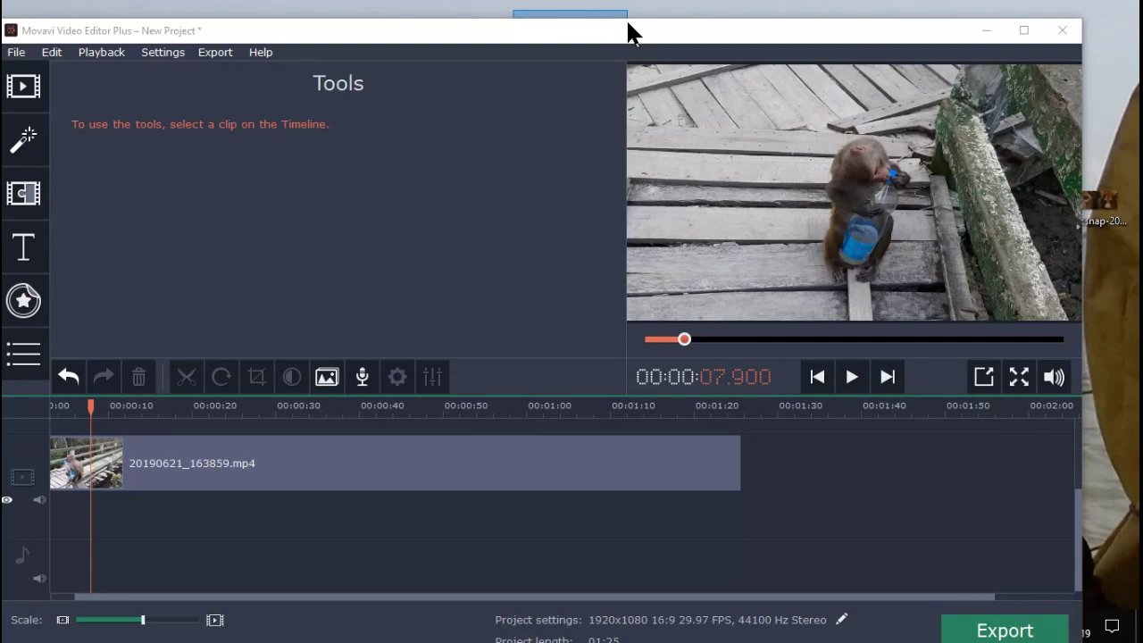
left_click_drag(478, 40, 630, 19)
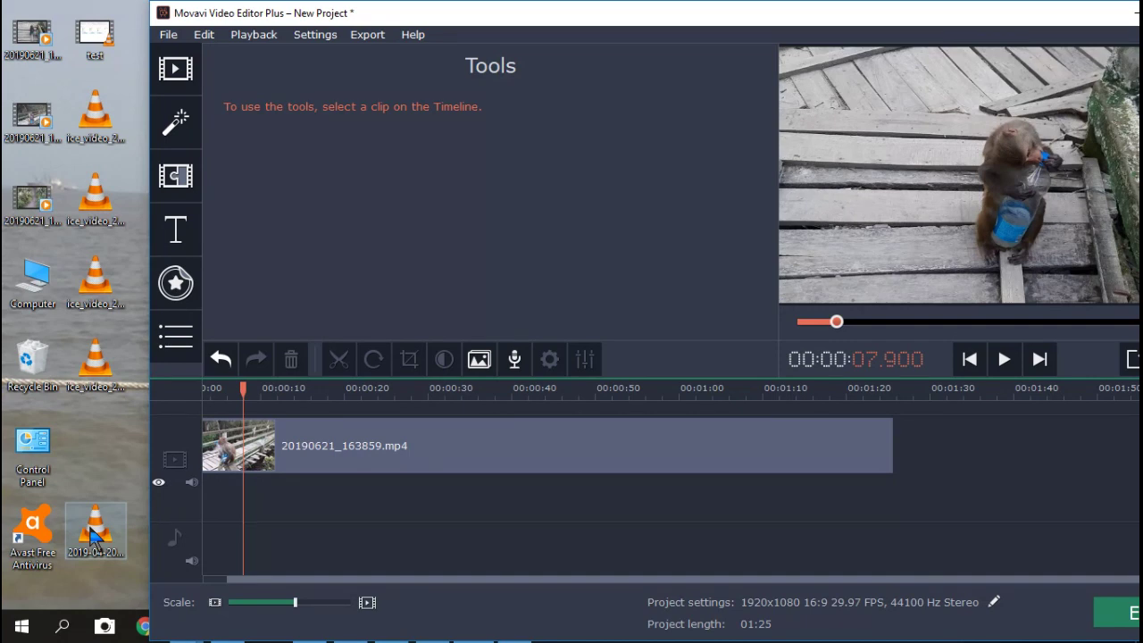
left_click_drag(92, 536, 207, 539)
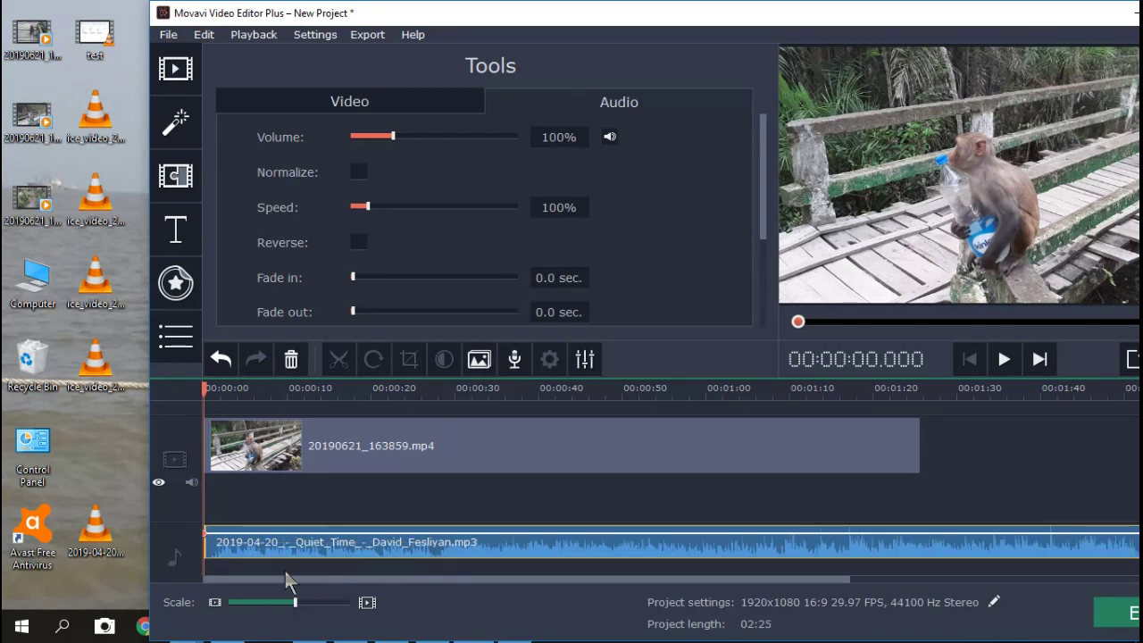
left_click(1003, 361)
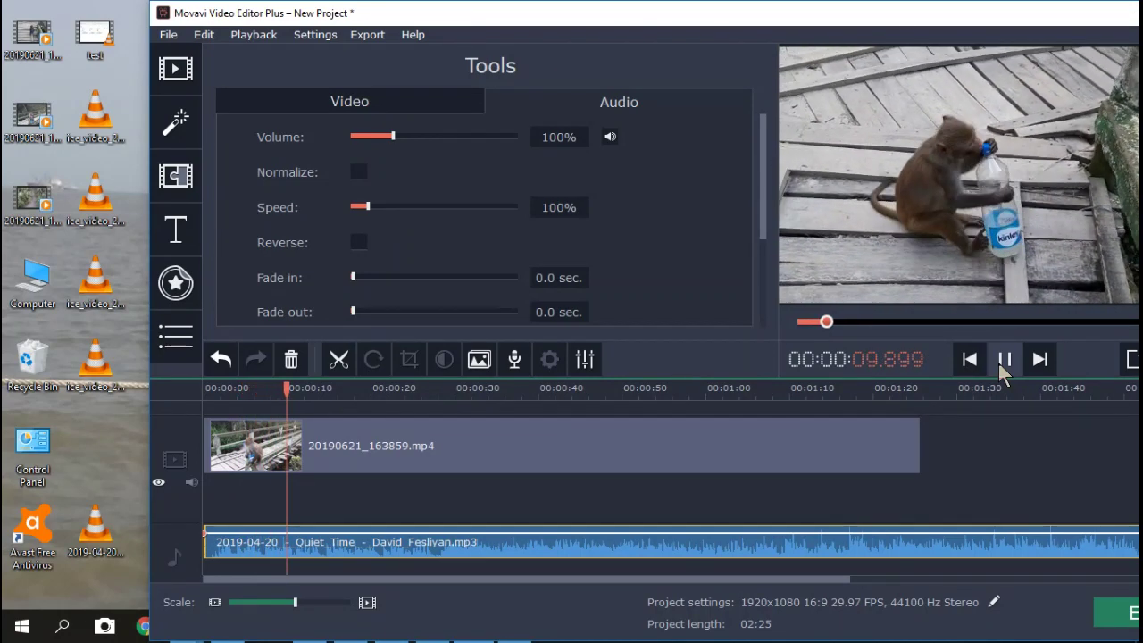
left_click(1000, 364)
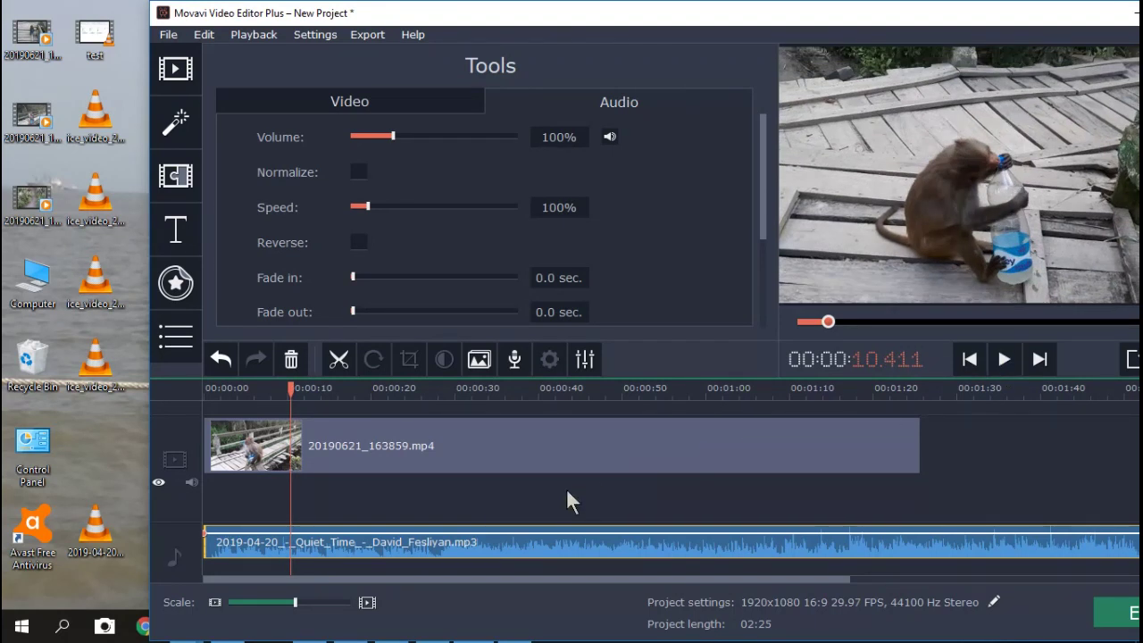
- Play the video clip from about 1:18 to its end to examine the final seconds
left_click(831, 457)
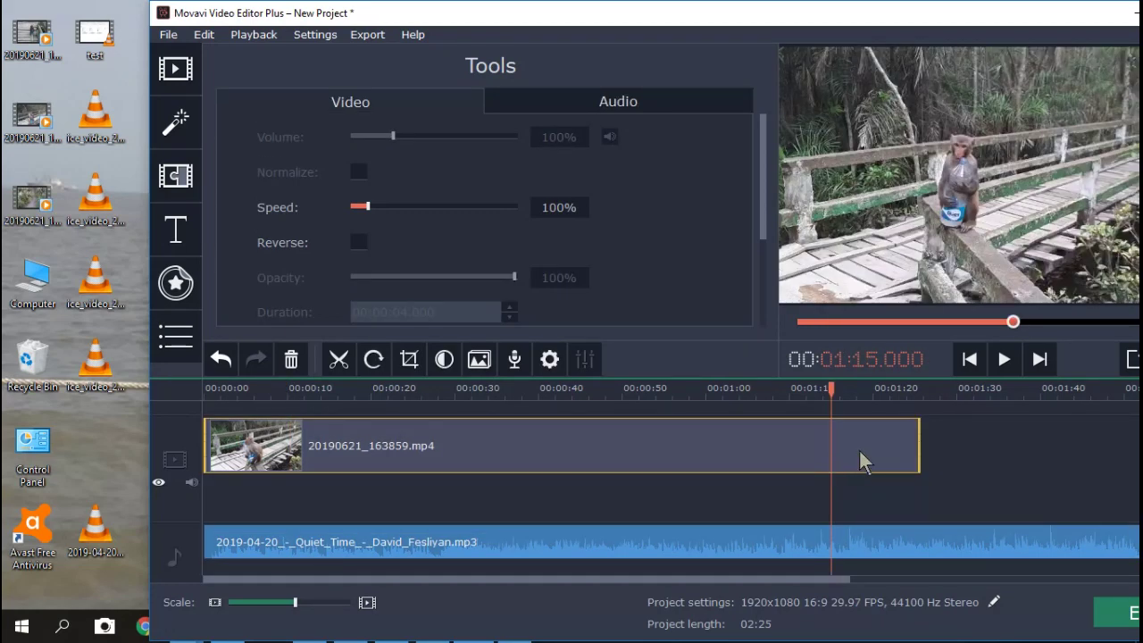
left_click(860, 452)
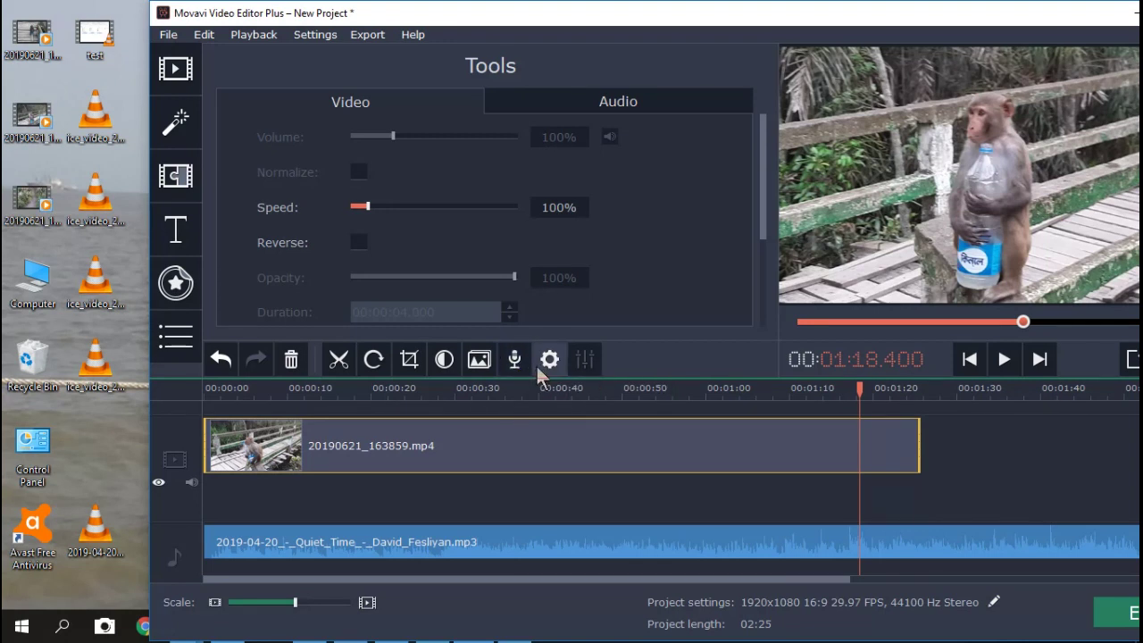
left_click(1004, 375)
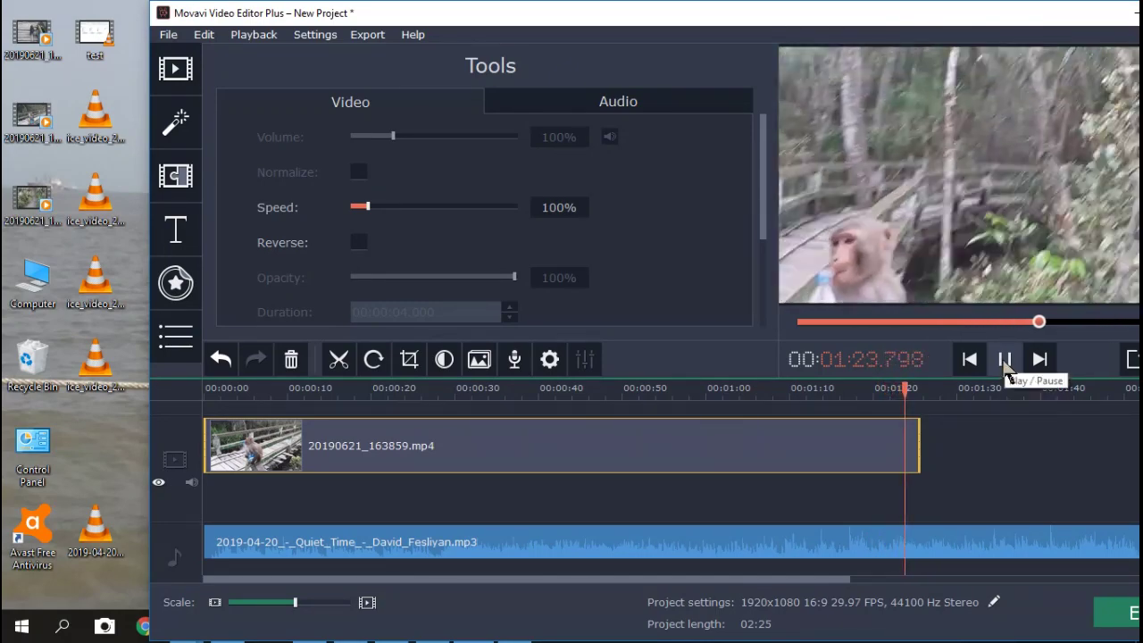
left_click(1005, 362)
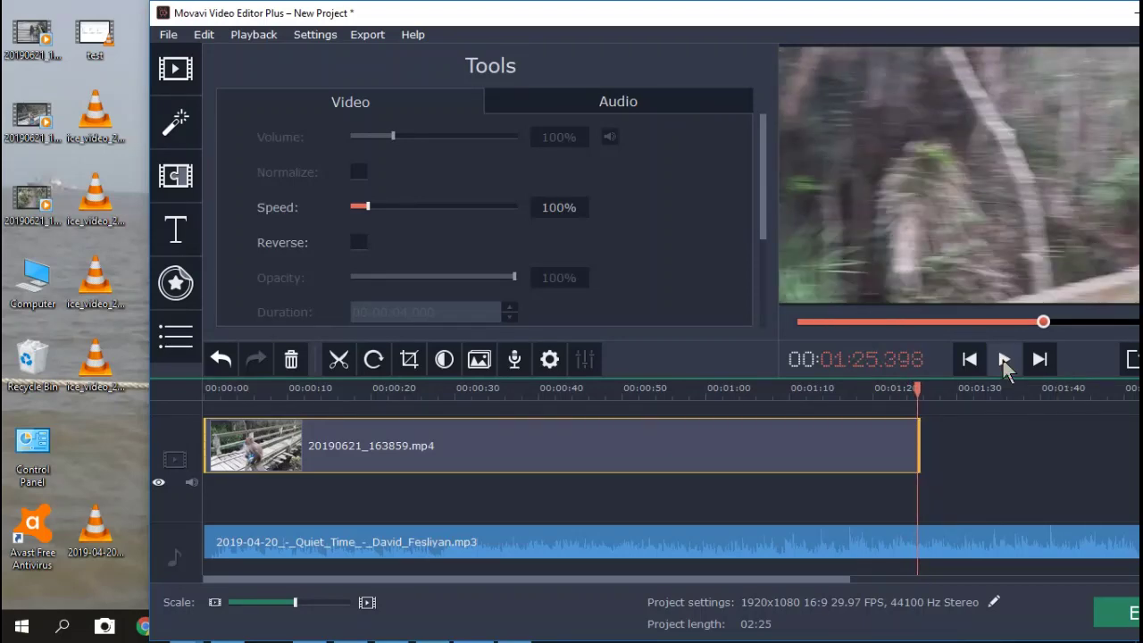
- Split the 20190621_163859.mp4 video clip at 01:23.257, just before its end
left_click(834, 437)
left_click(871, 459)
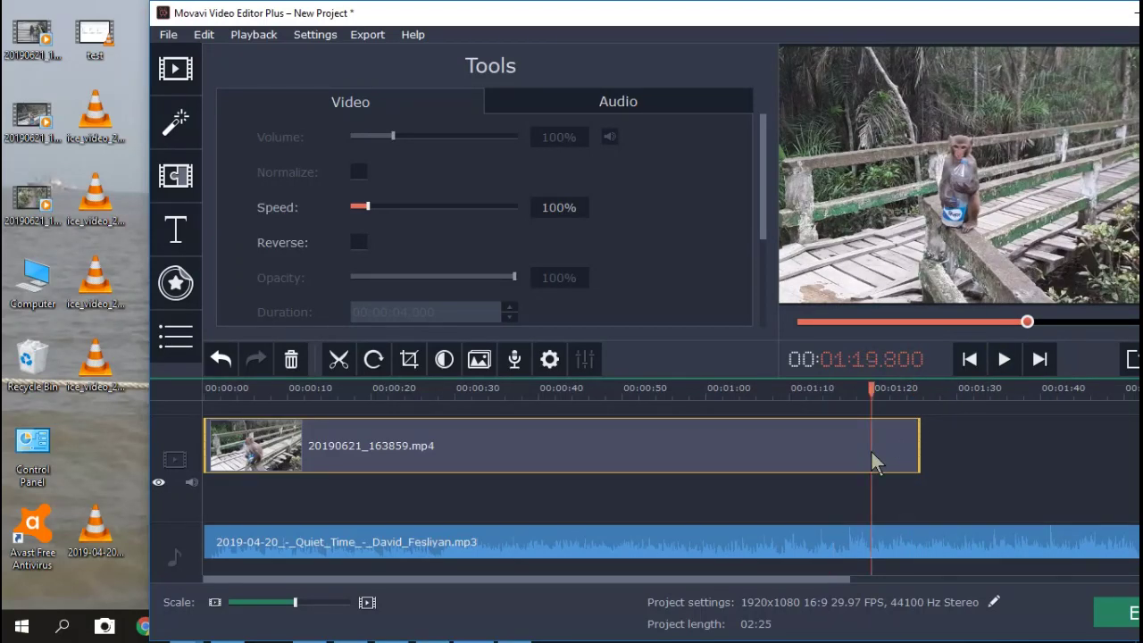
left_click(1000, 364)
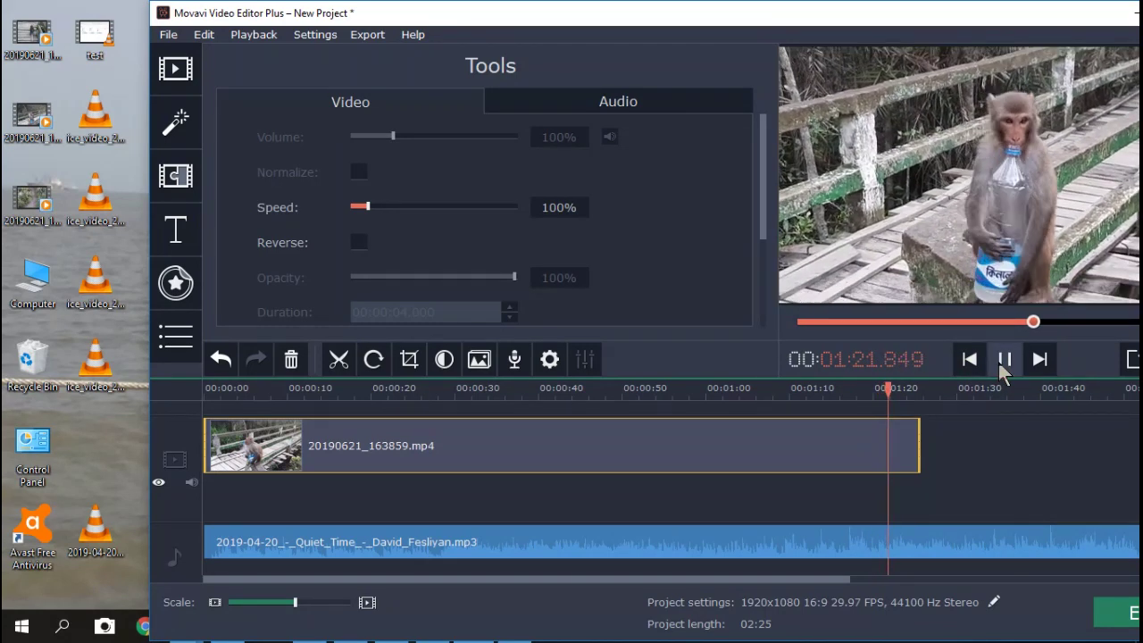
left_click(1000, 364)
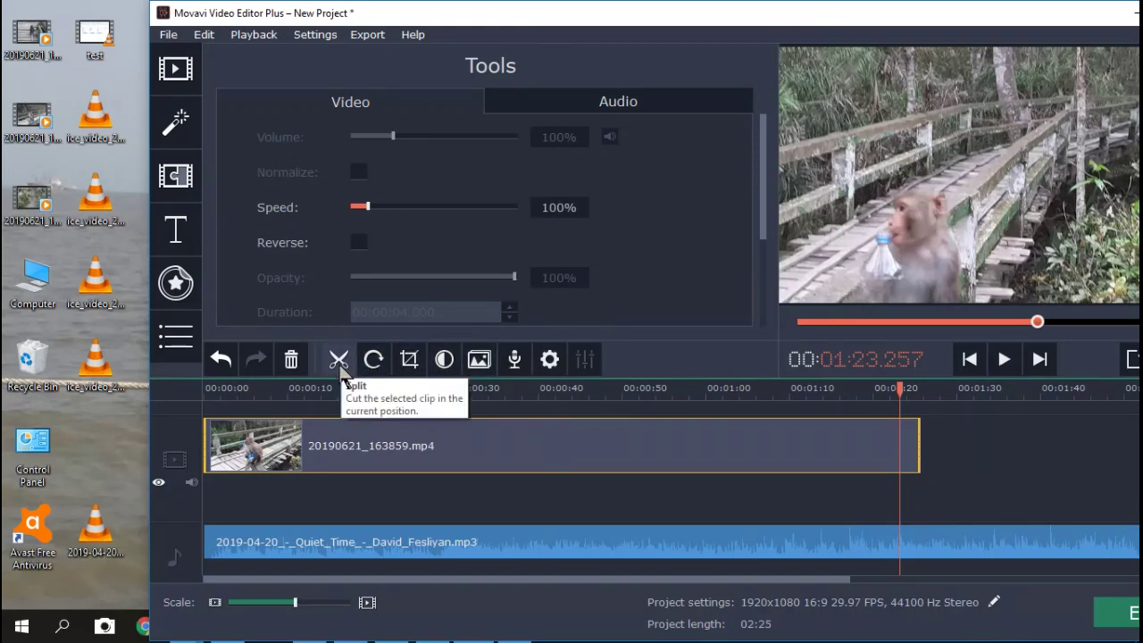
left_click(339, 360)
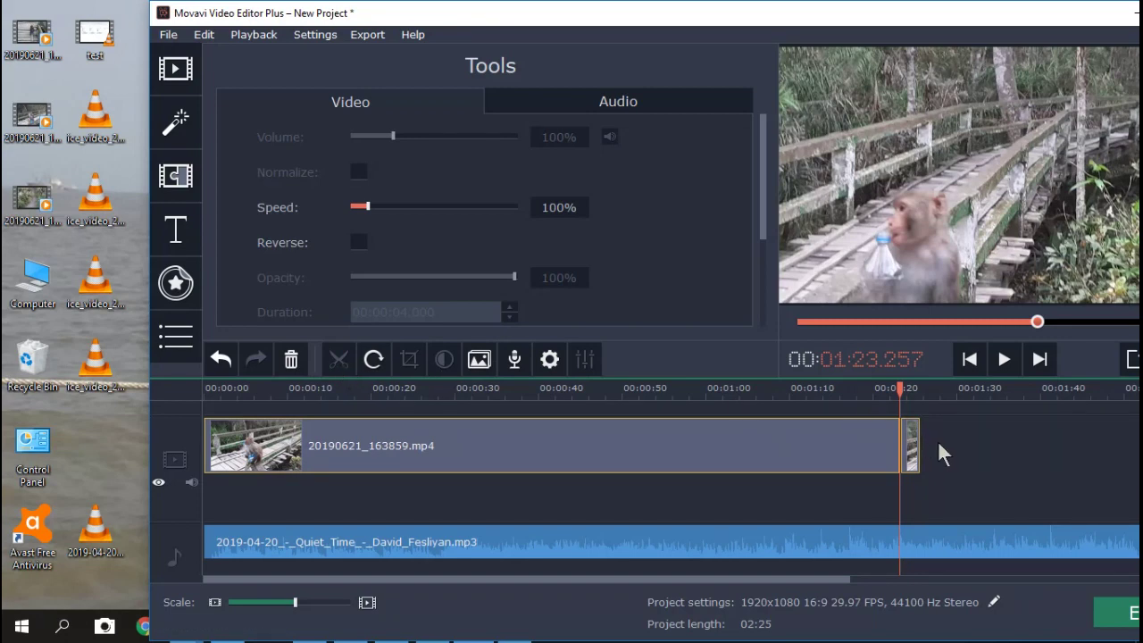
- Delete the short leftover piece at the end of the video clip
left_click(908, 443)
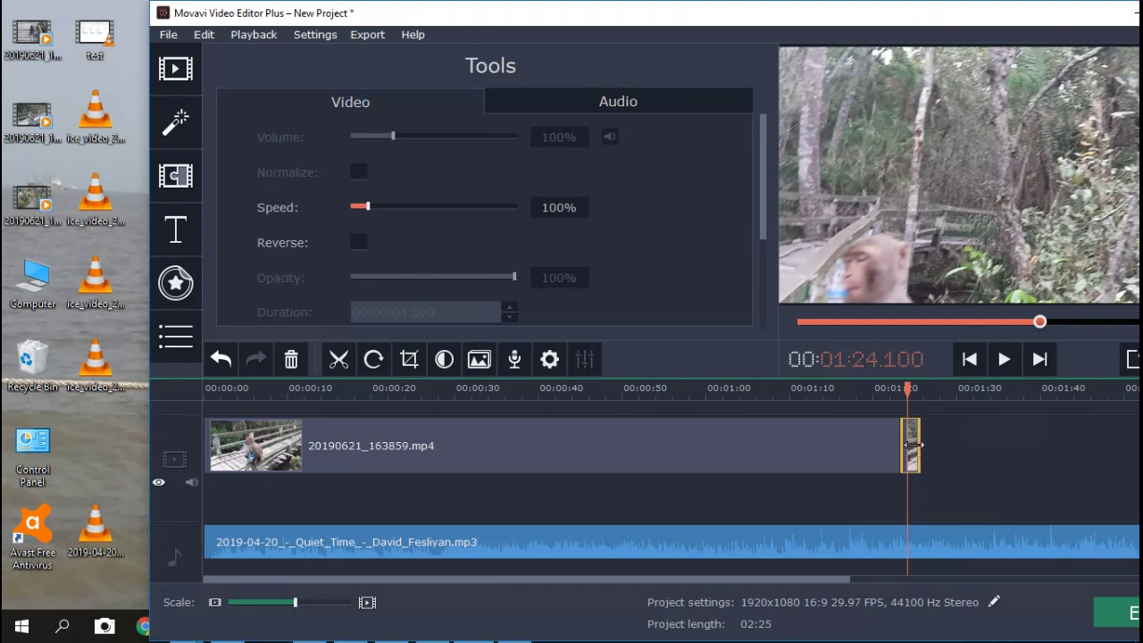
right_click(912, 445)
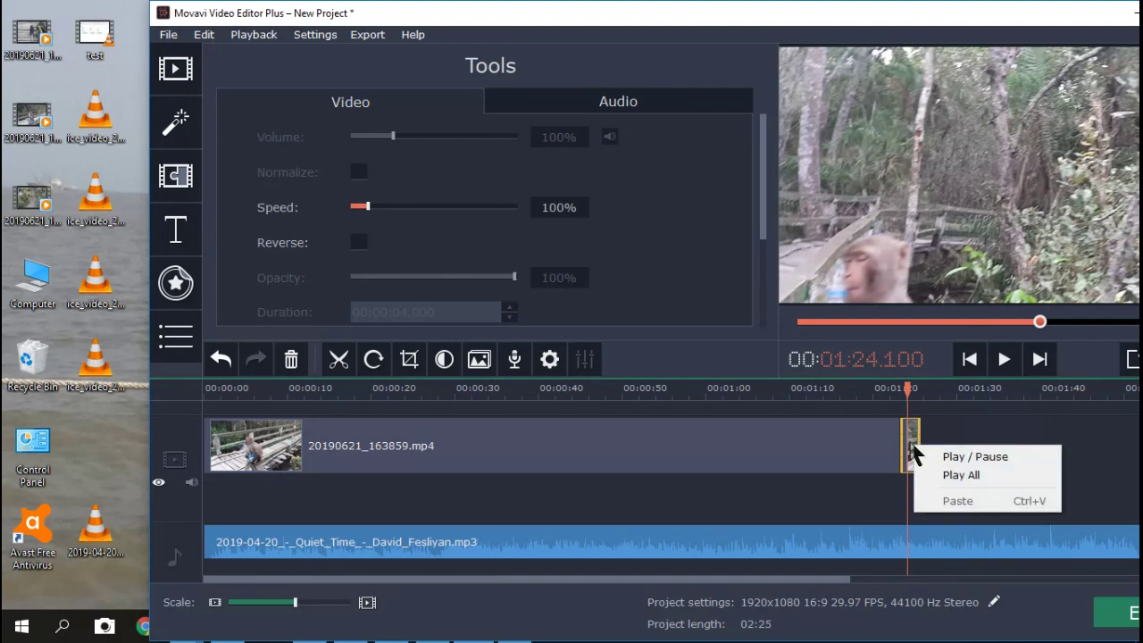
left_click(912, 447)
right_click(912, 448)
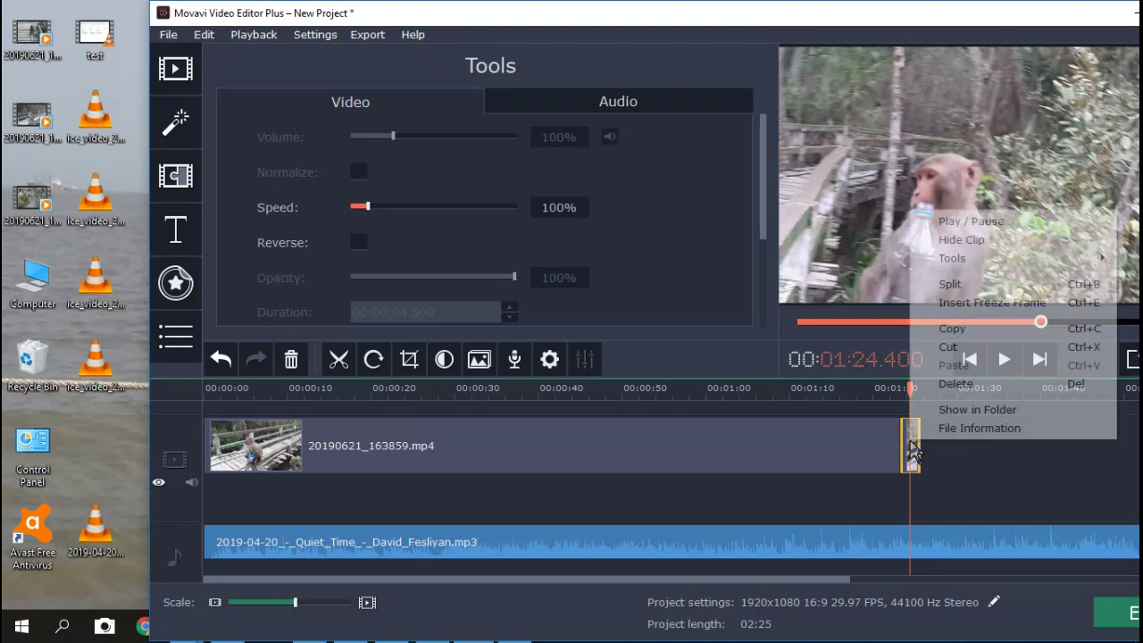
left_click(952, 383)
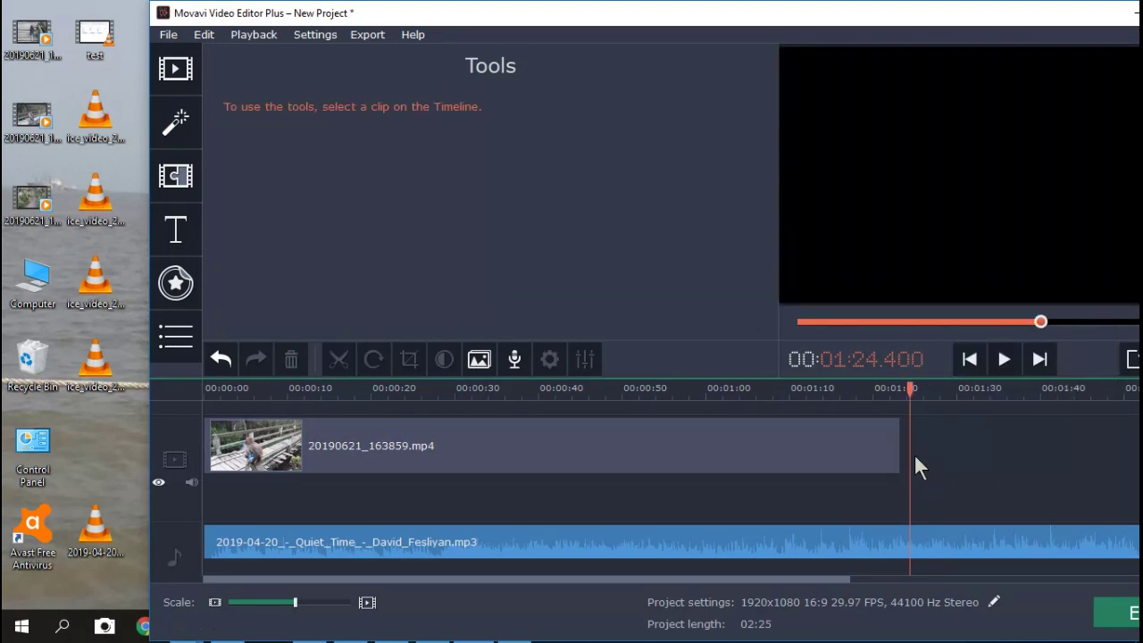
- Split the music clip at 01:23.100, where the video ends, and delete the remaining part after the cut
left_click(893, 441)
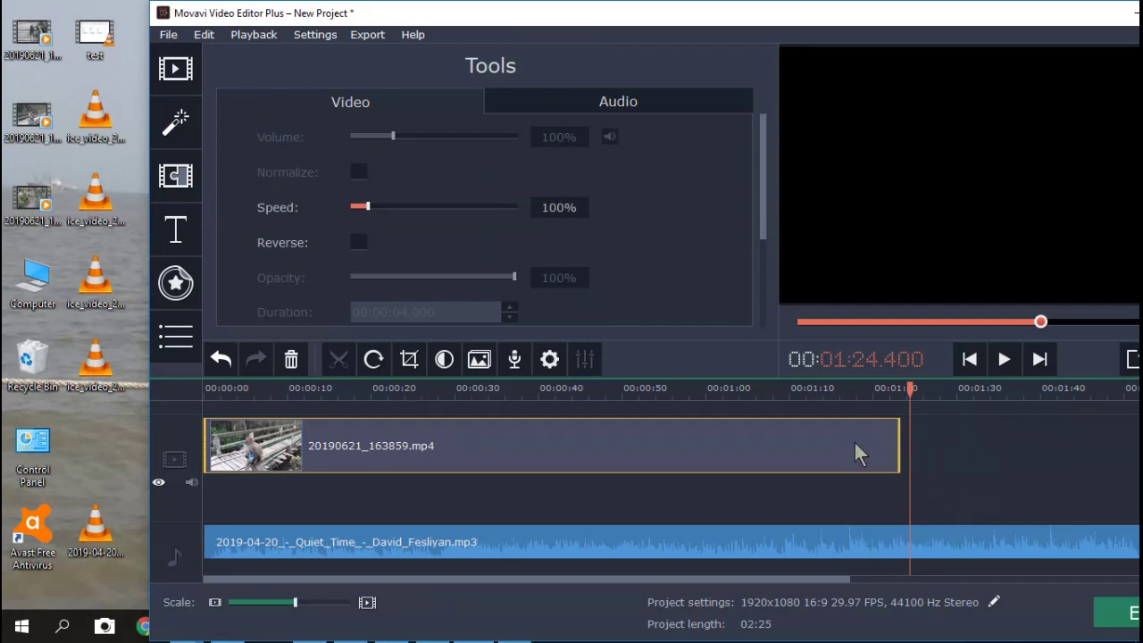
left_click(854, 440)
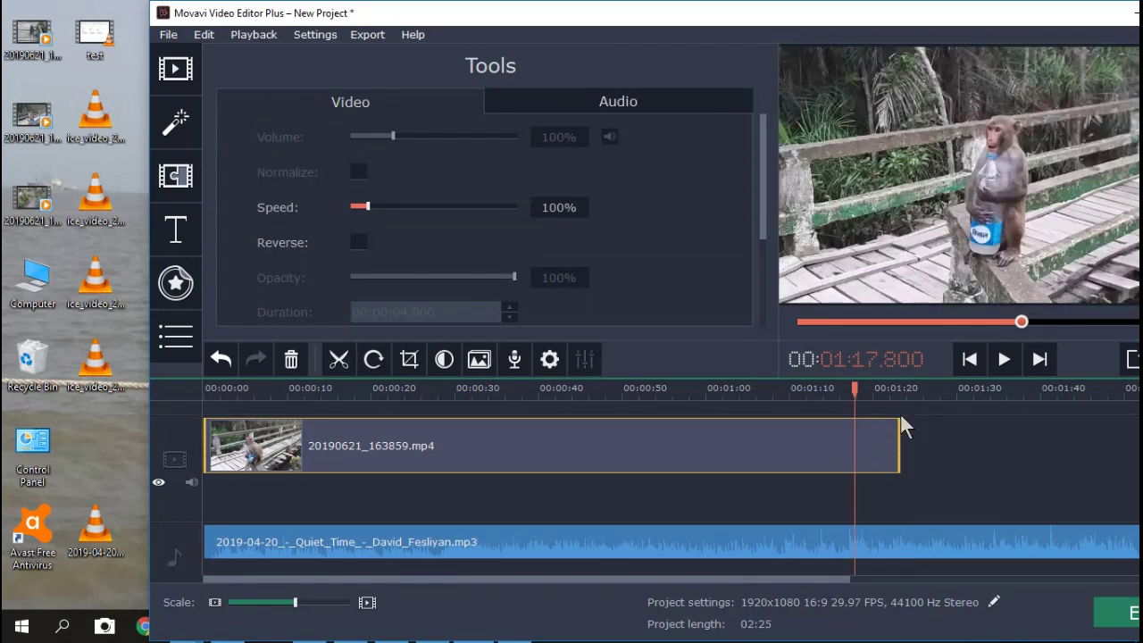
left_click(896, 398)
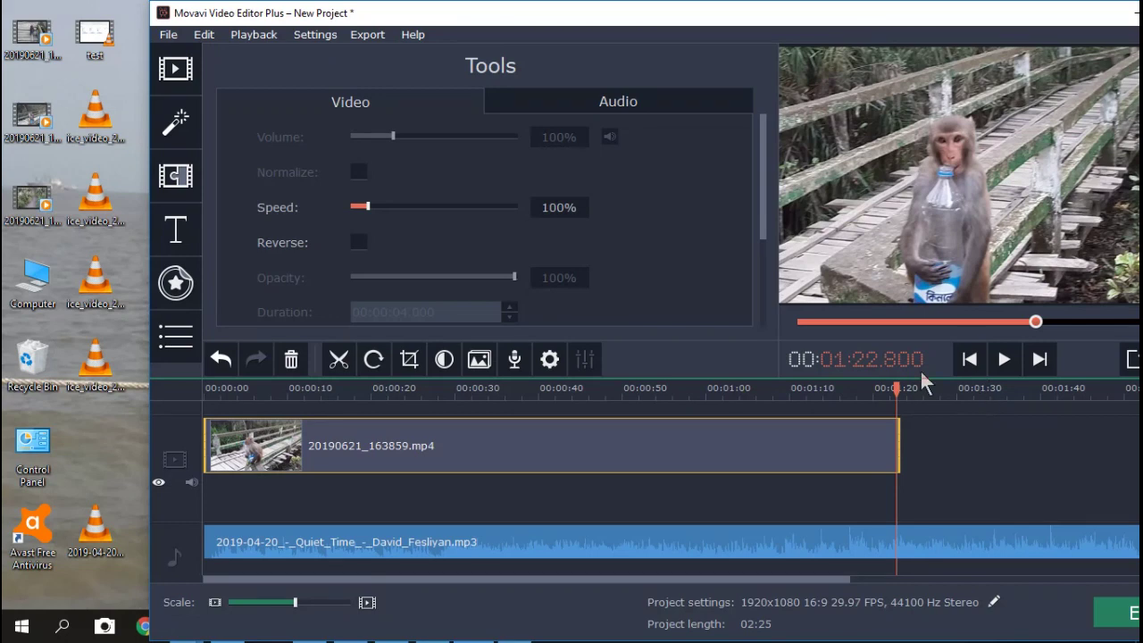
left_click(866, 540)
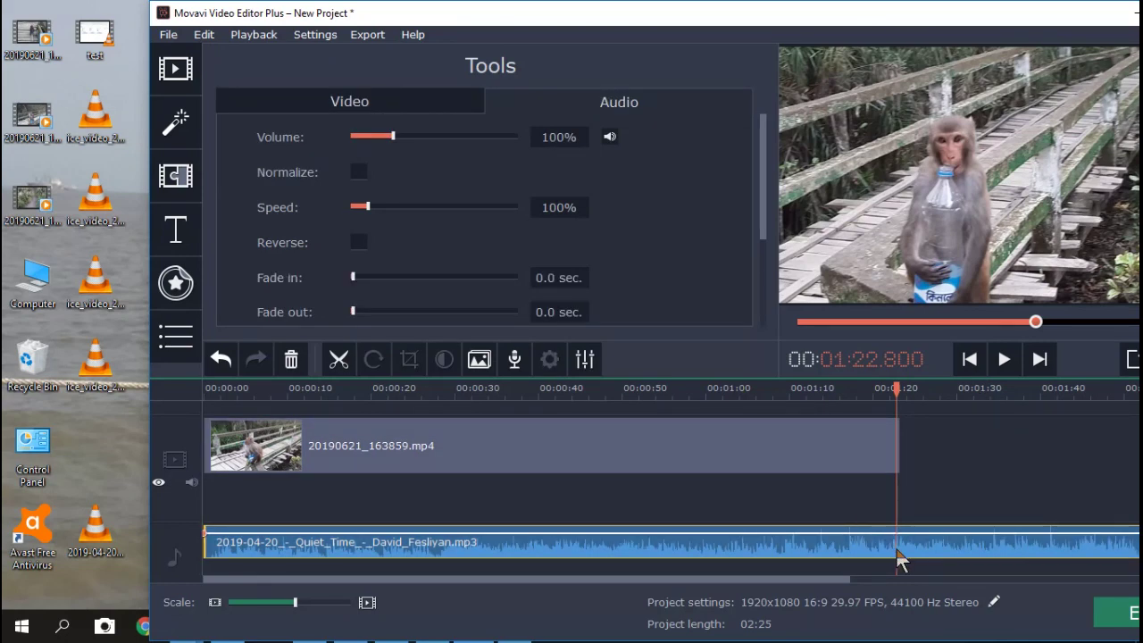
left_click(900, 555)
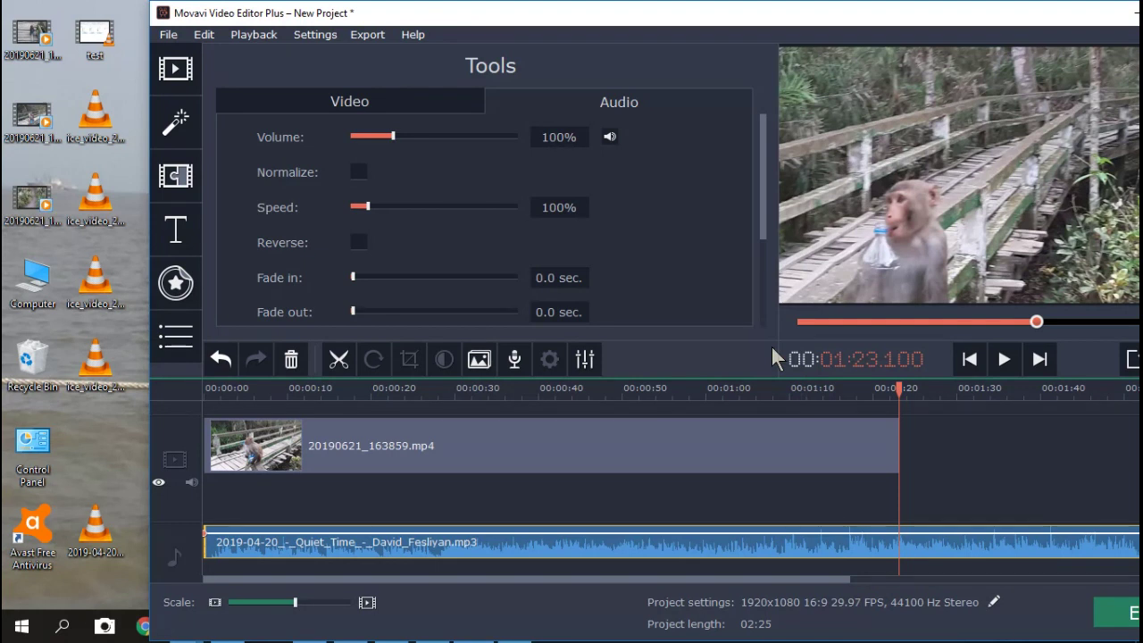
left_click(339, 359)
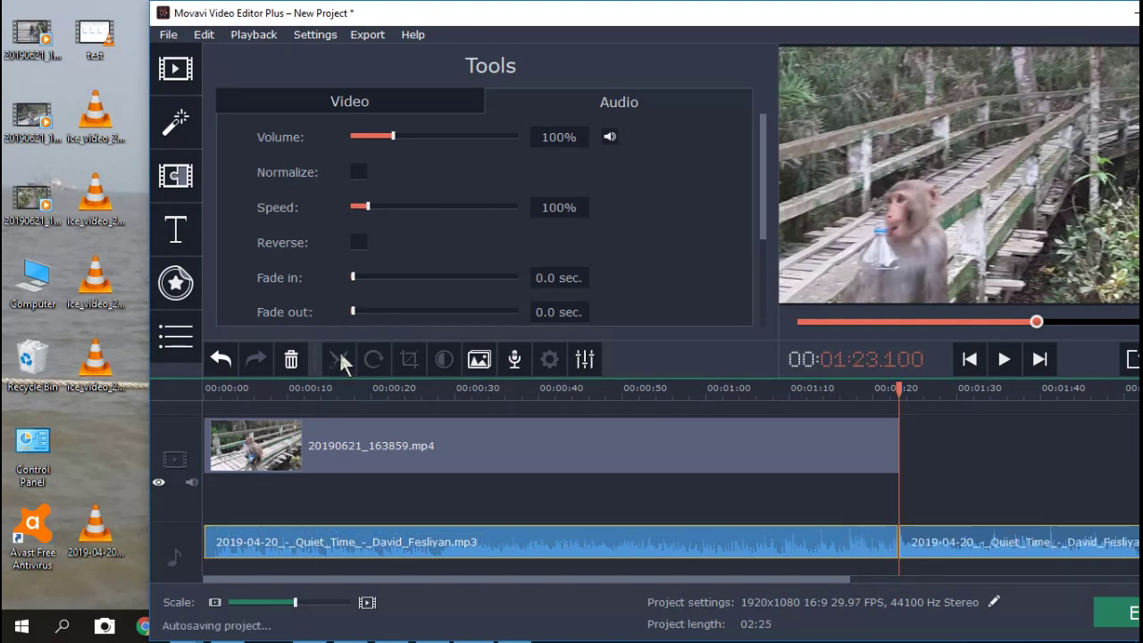
left_click(1066, 552)
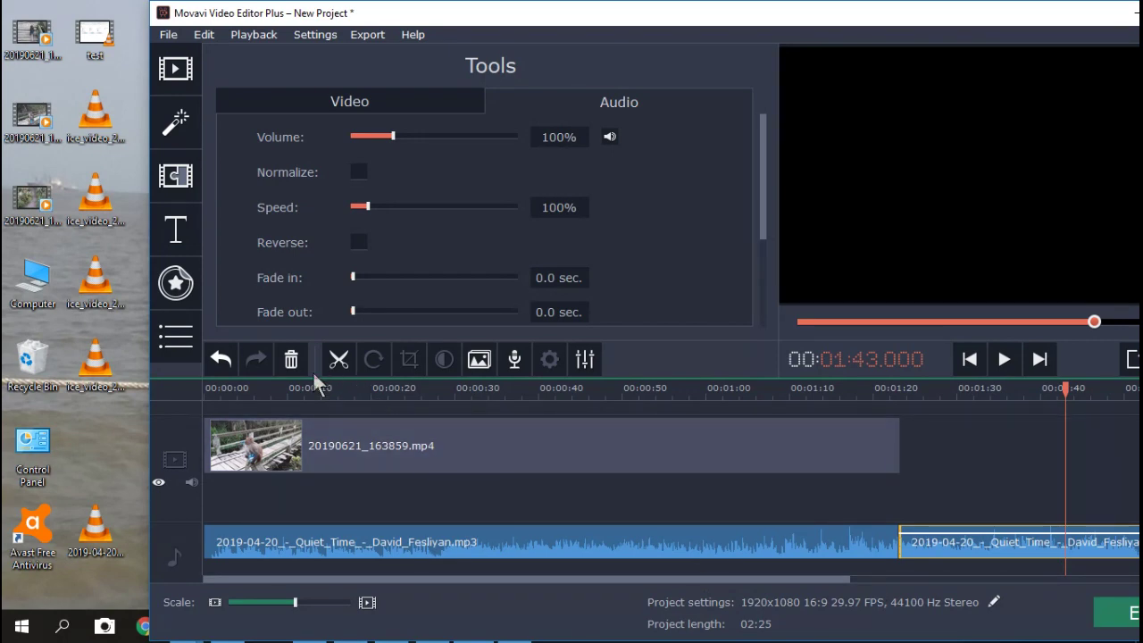
left_click(291, 359)
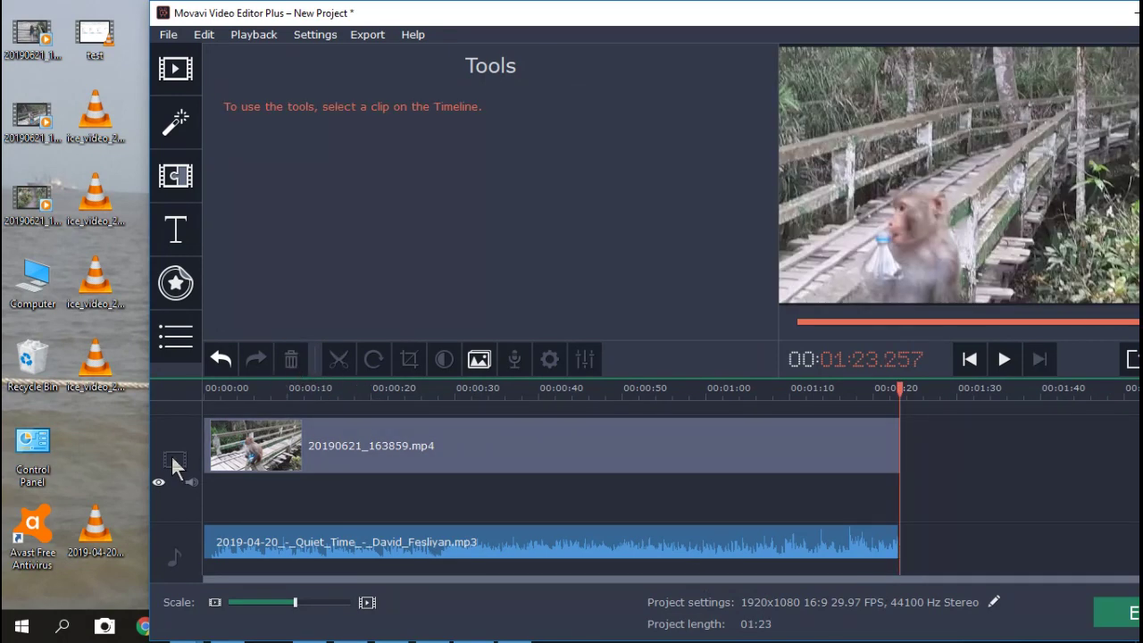
- Open the manual color adjustments of the video clip and set its brightness to -4
left_click(242, 455)
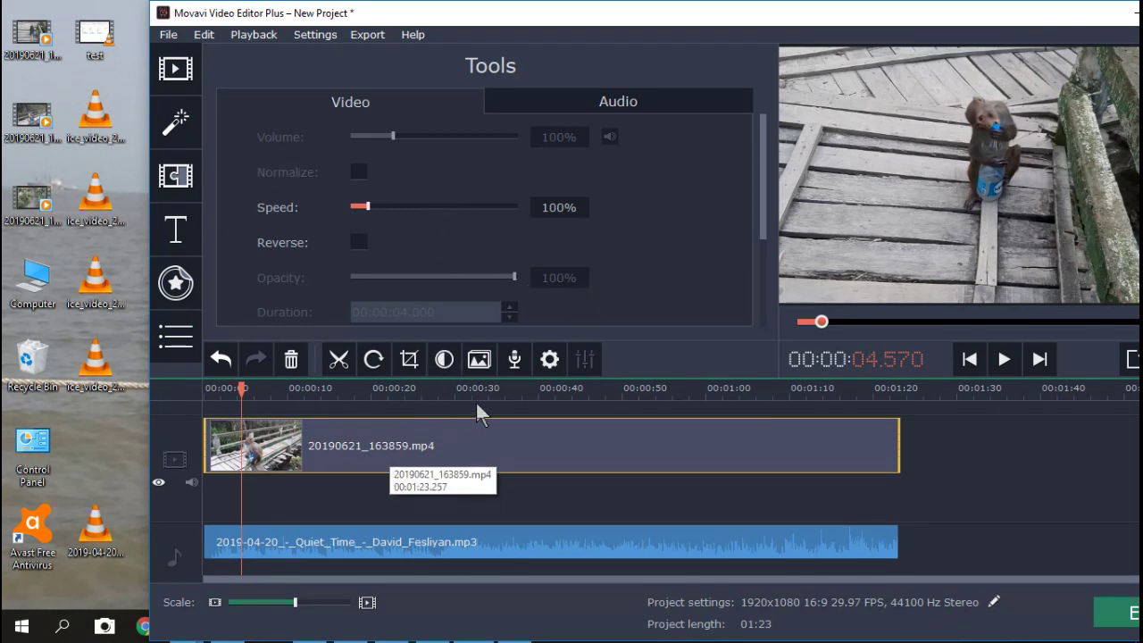
left_click(435, 368)
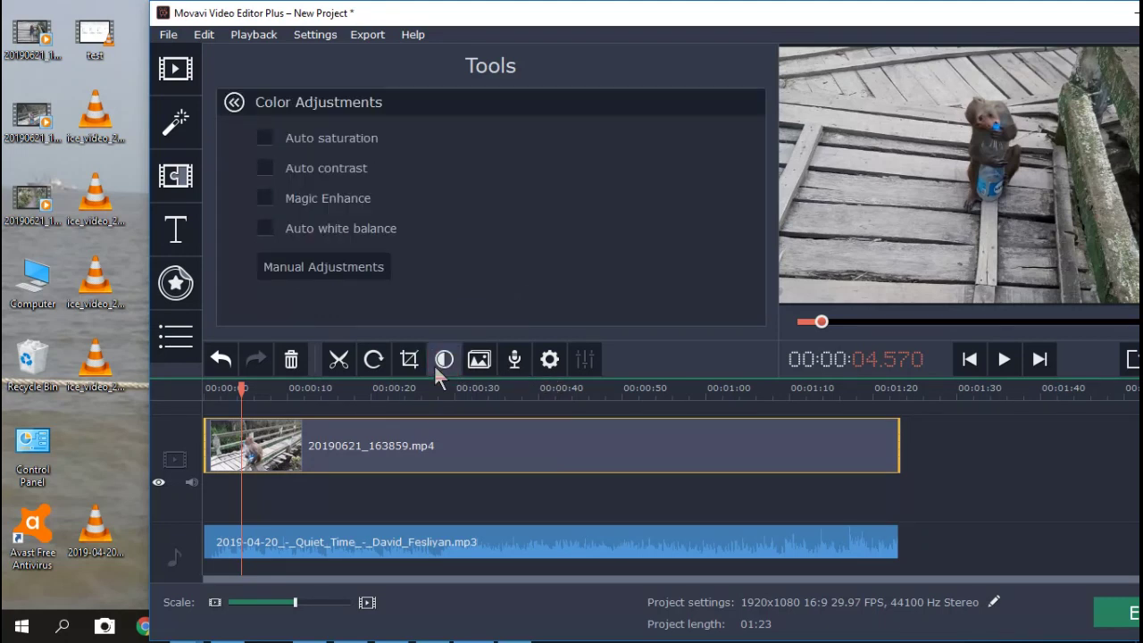
left_click(342, 458)
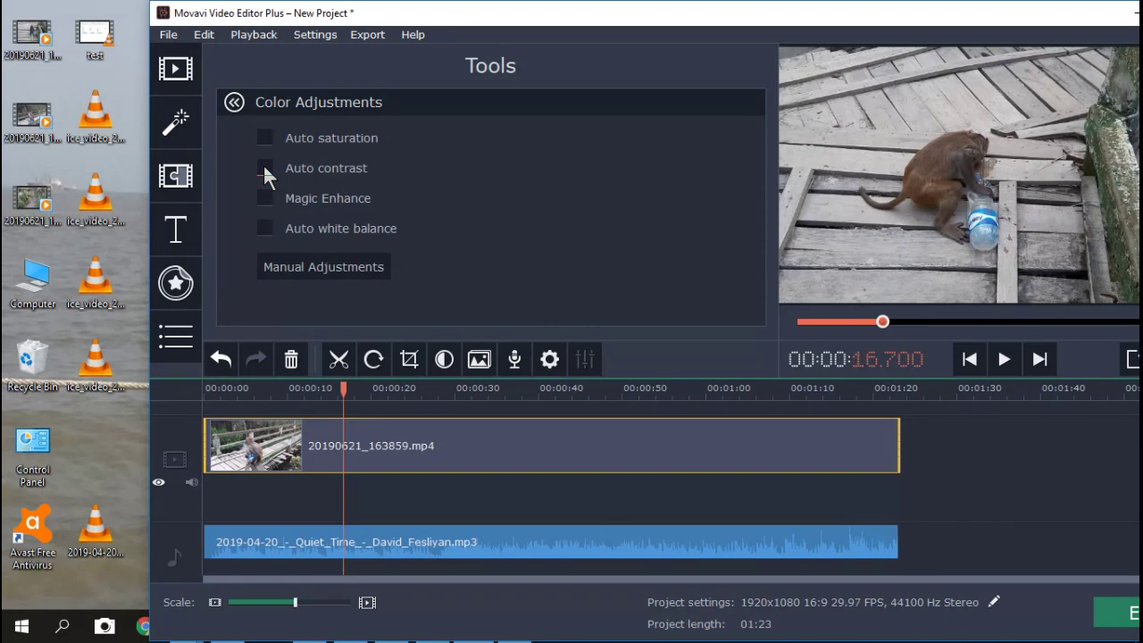
left_click(297, 263)
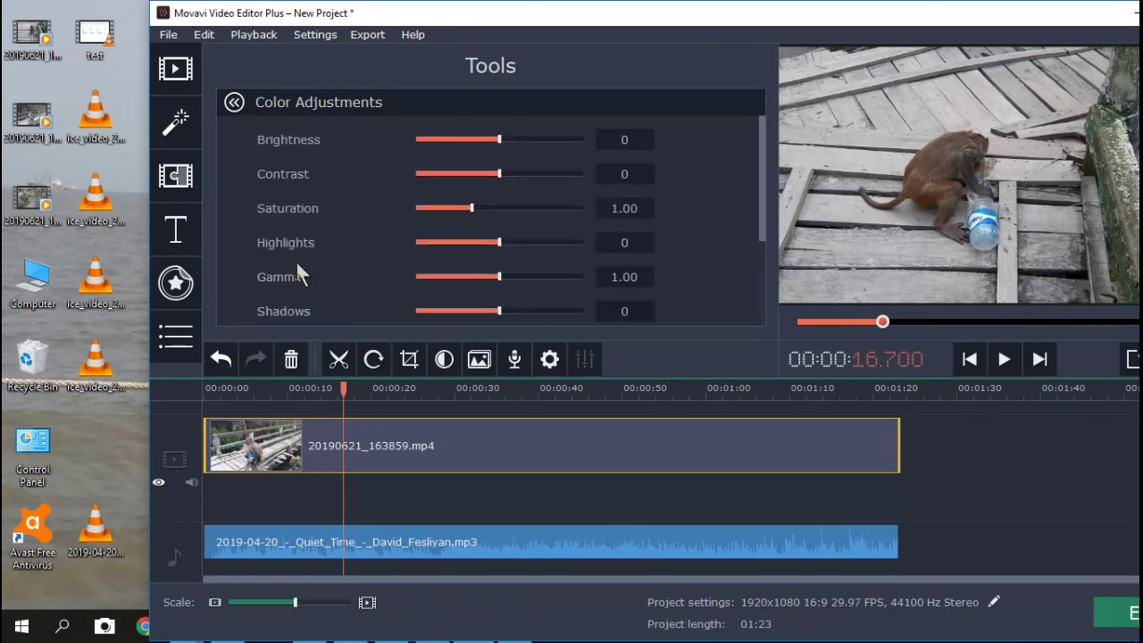
left_click_drag(498, 139, 525, 142)
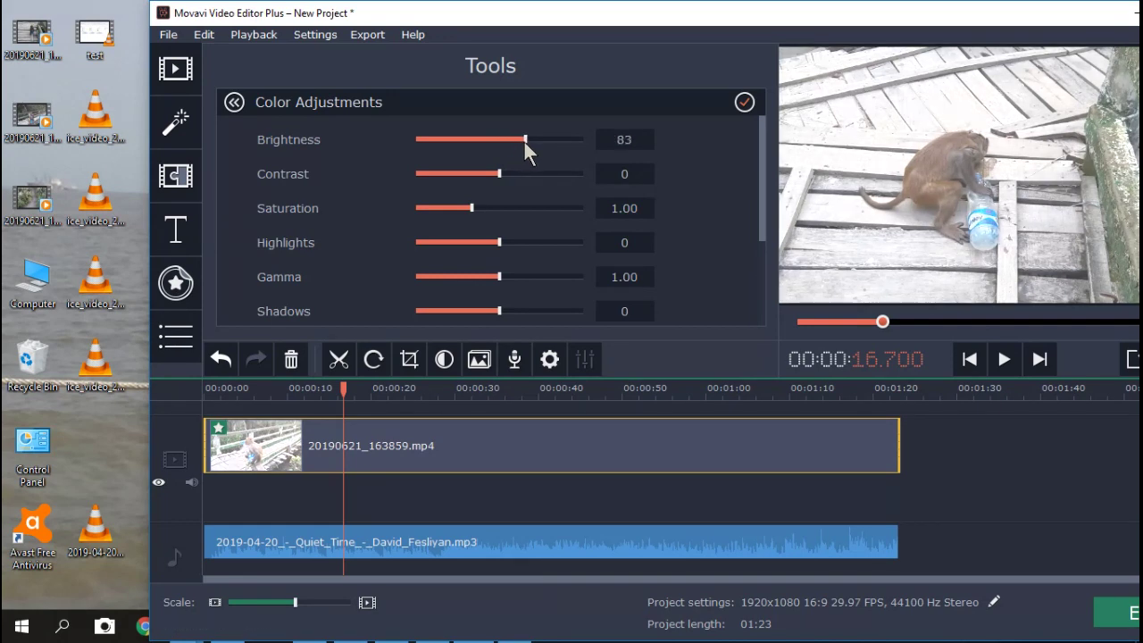
left_click_drag(526, 137, 499, 139)
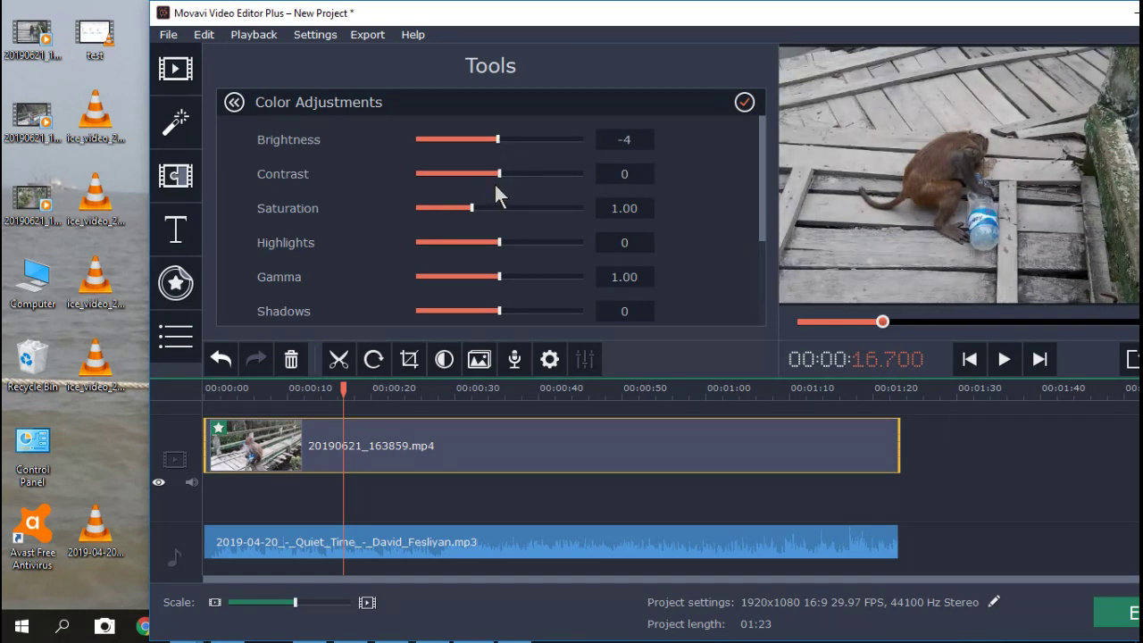
- Set the video clip's contrast to 26 and return to its general video tools
left_click_drag(500, 174, 514, 171)
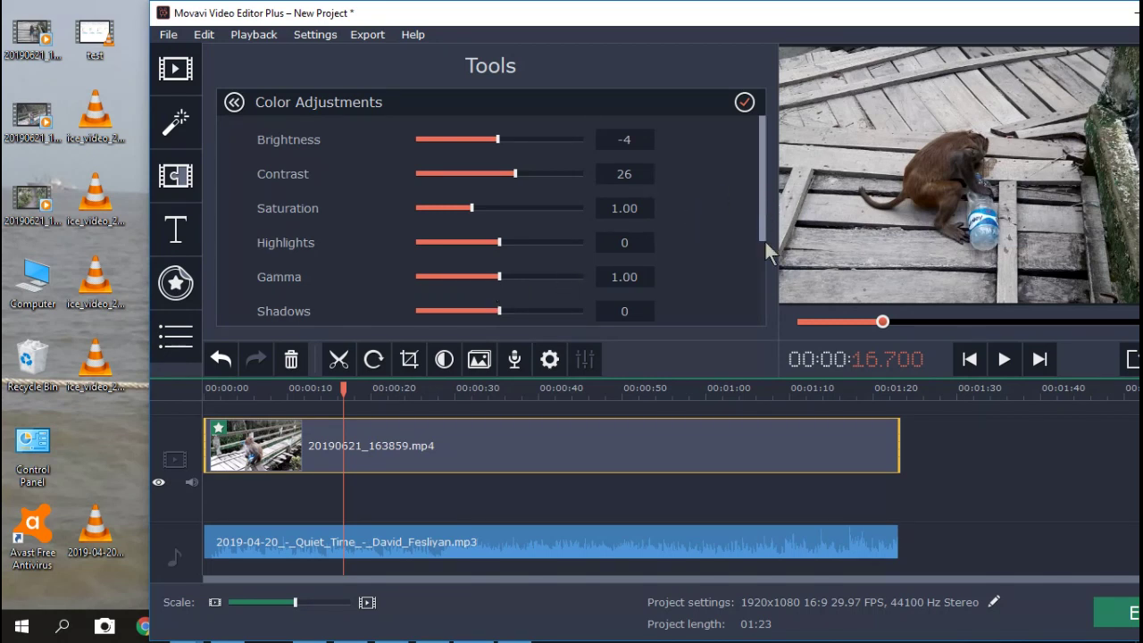
left_click(763, 274)
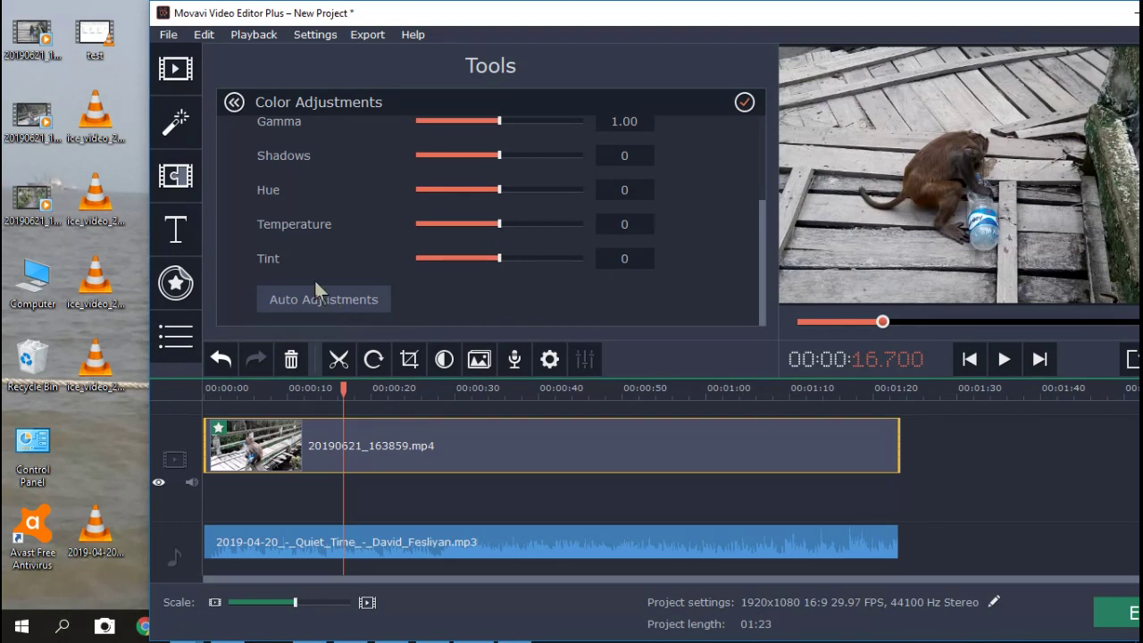
left_click(234, 102)
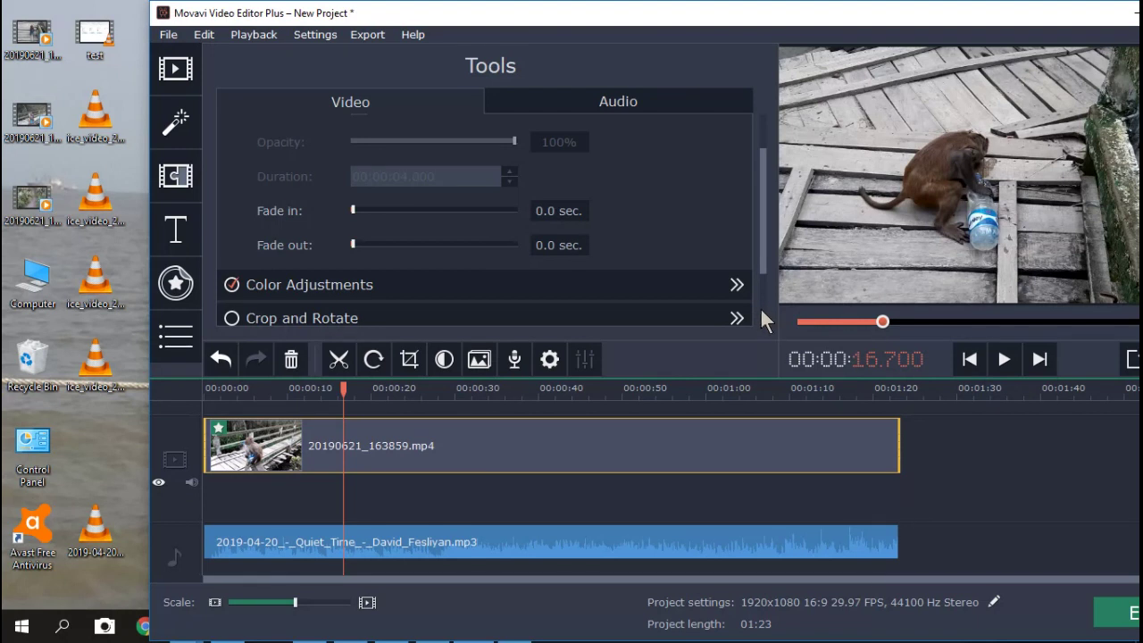
scroll(764, 327, "down", 1)
scroll(763, 316, "down", 1)
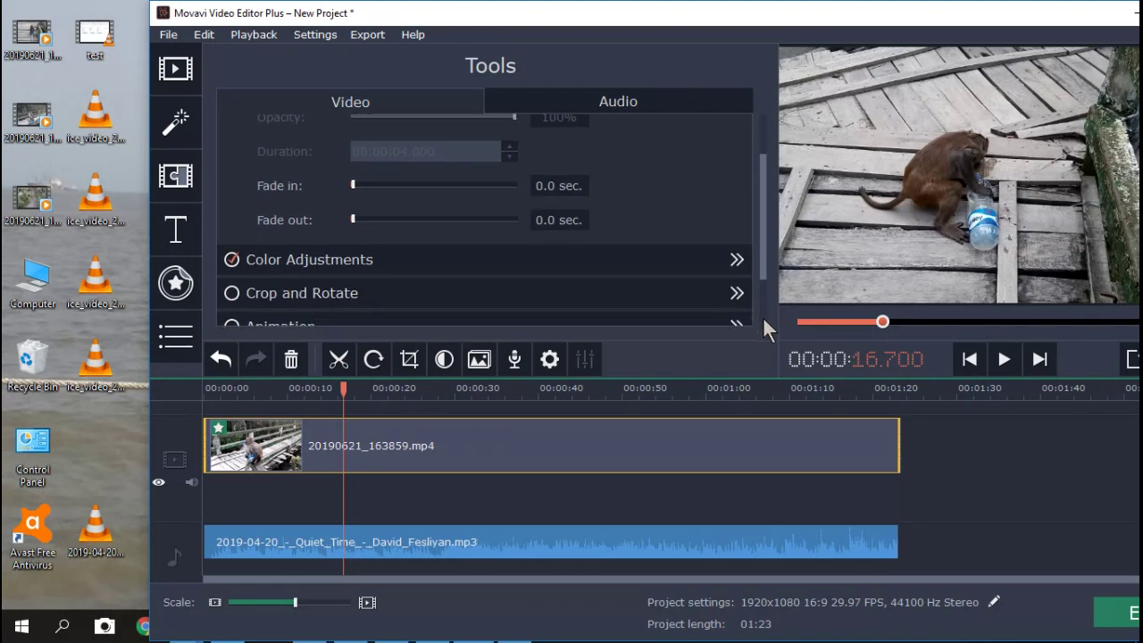
- Look through the remaining editing tools offered for the video clip, from Color Adjustments down to Slow Motion
scroll(763, 316, "down", 2)
scroll(764, 319, "down", 1)
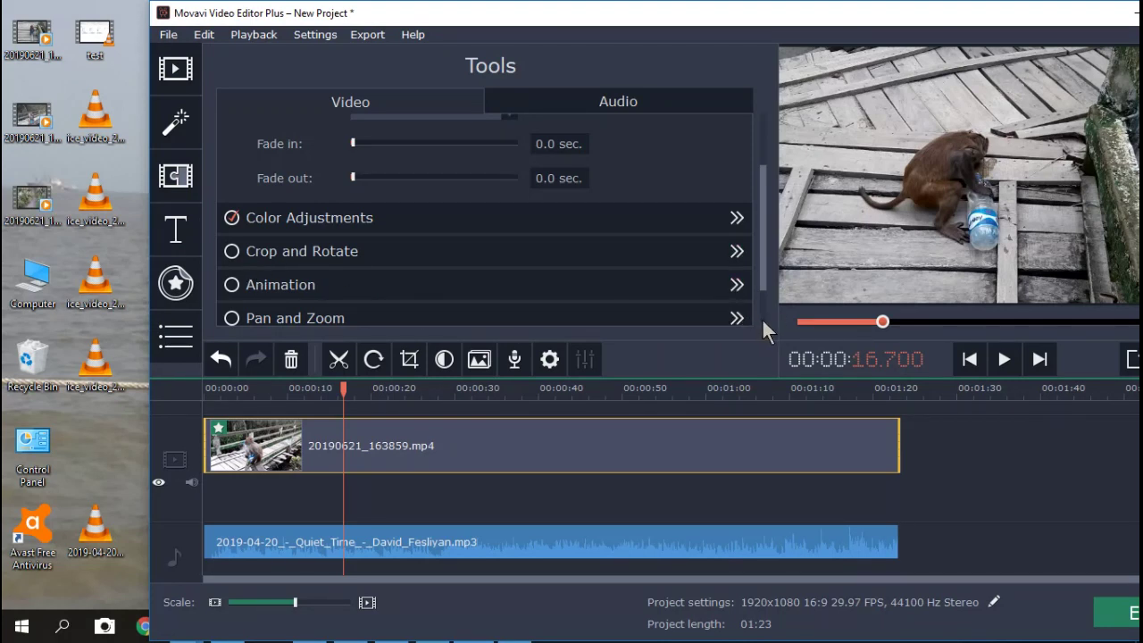
scroll(762, 320, "down", 1)
scroll(761, 318, "down", 1)
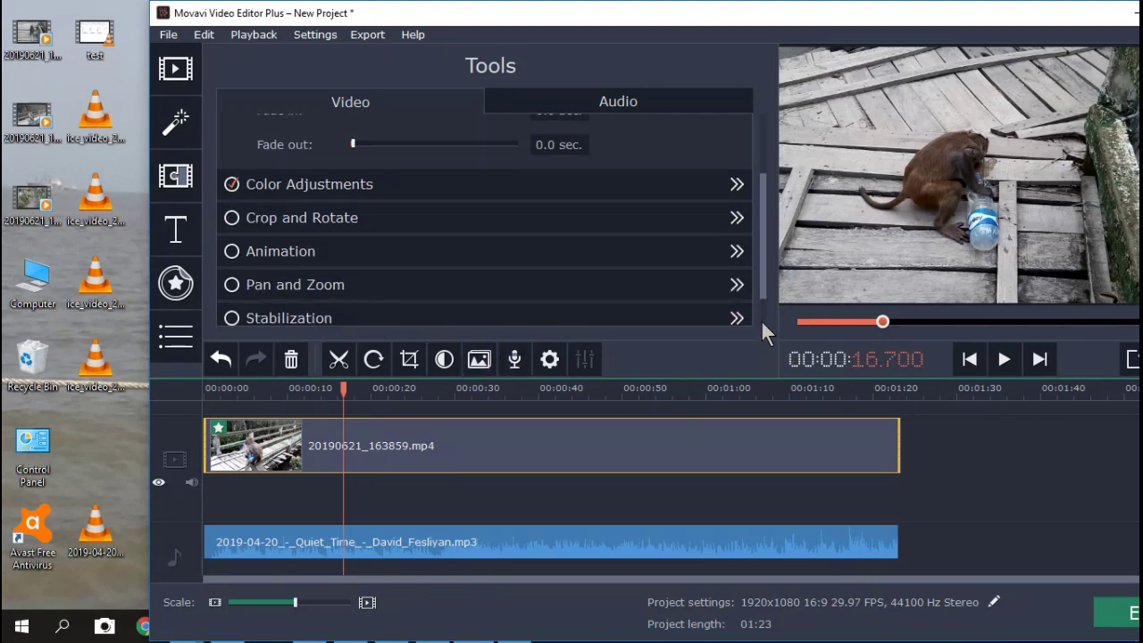
scroll(761, 321, "down", 1)
scroll(761, 321, "down", 2)
scroll(761, 320, "down", 1)
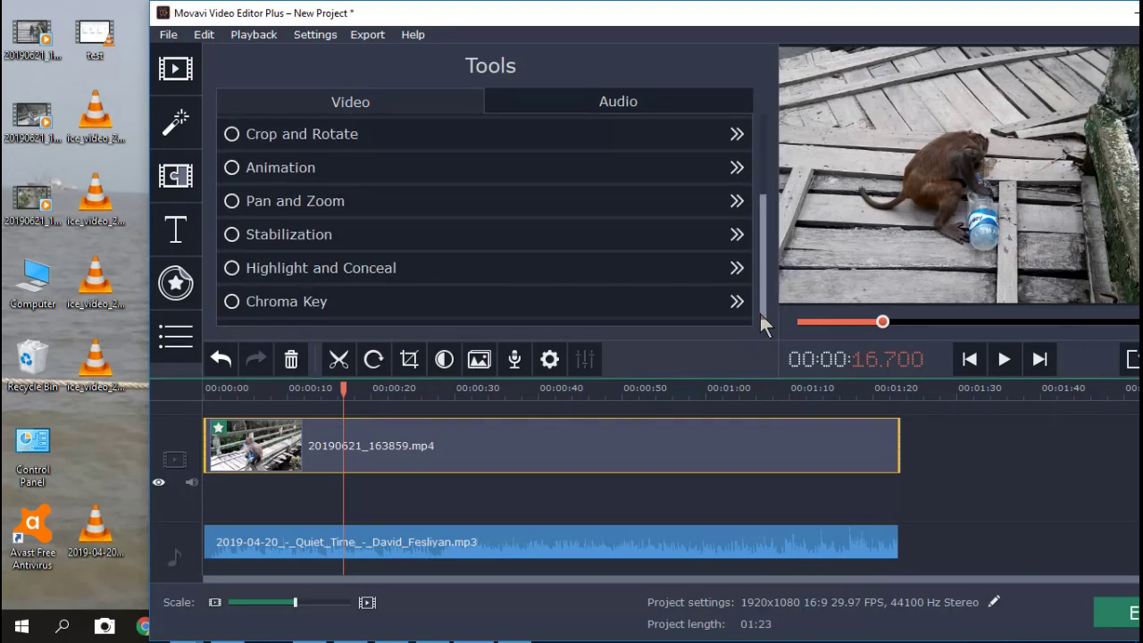
scroll(761, 321, "down", 1)
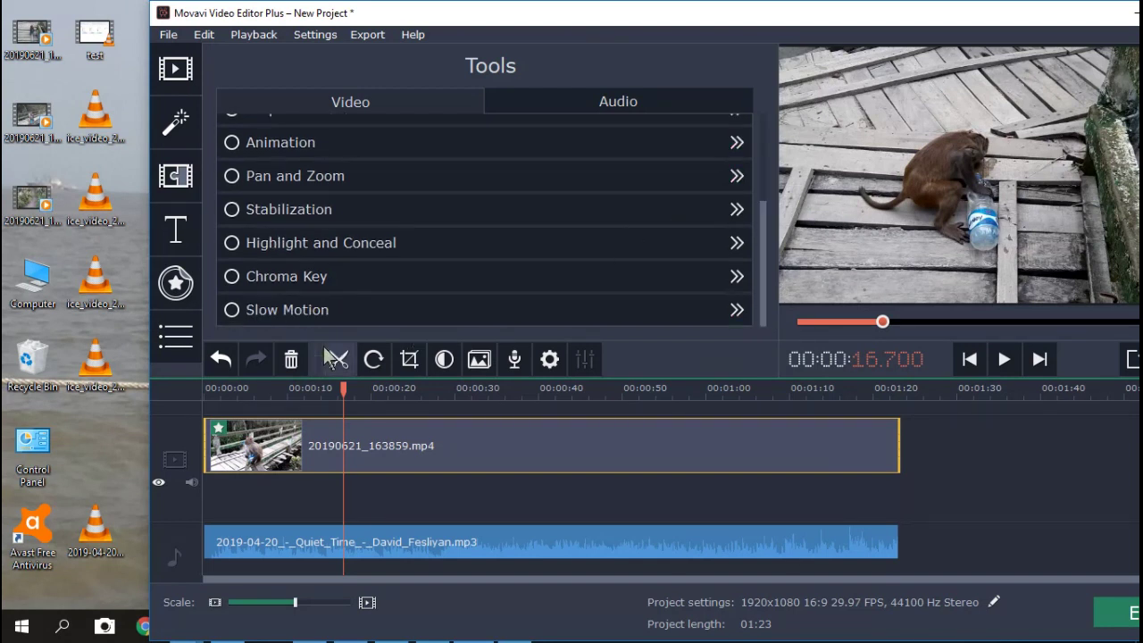
- Try the Slow Motion tool on the video clip at 90% speed and restore the speed to 100%
left_click(236, 313)
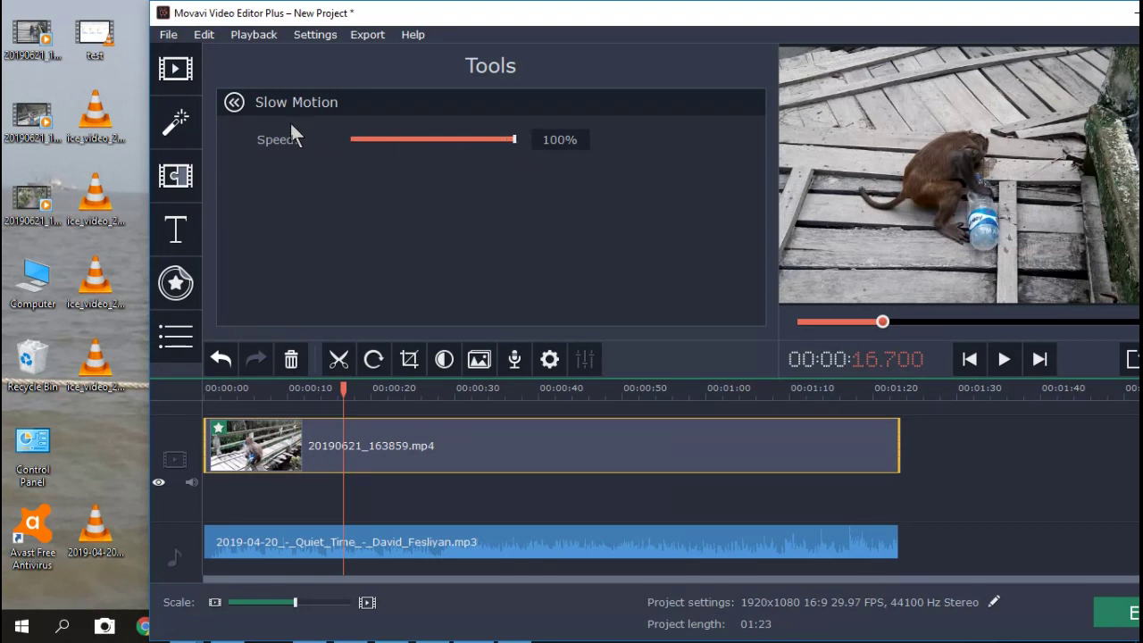
left_click(439, 139)
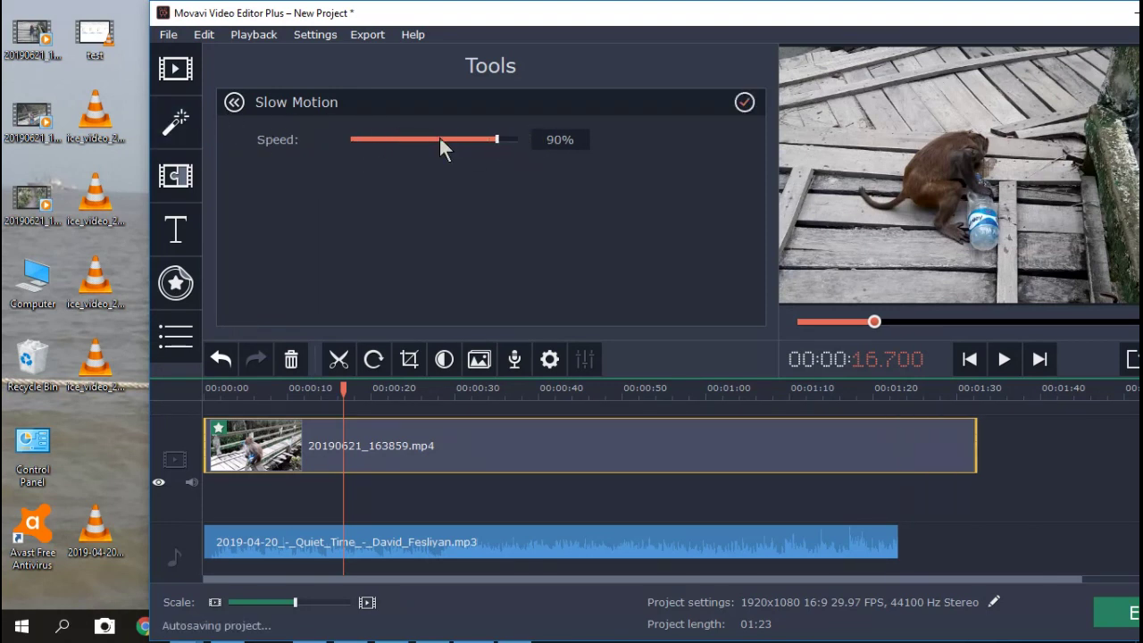
left_click(517, 139)
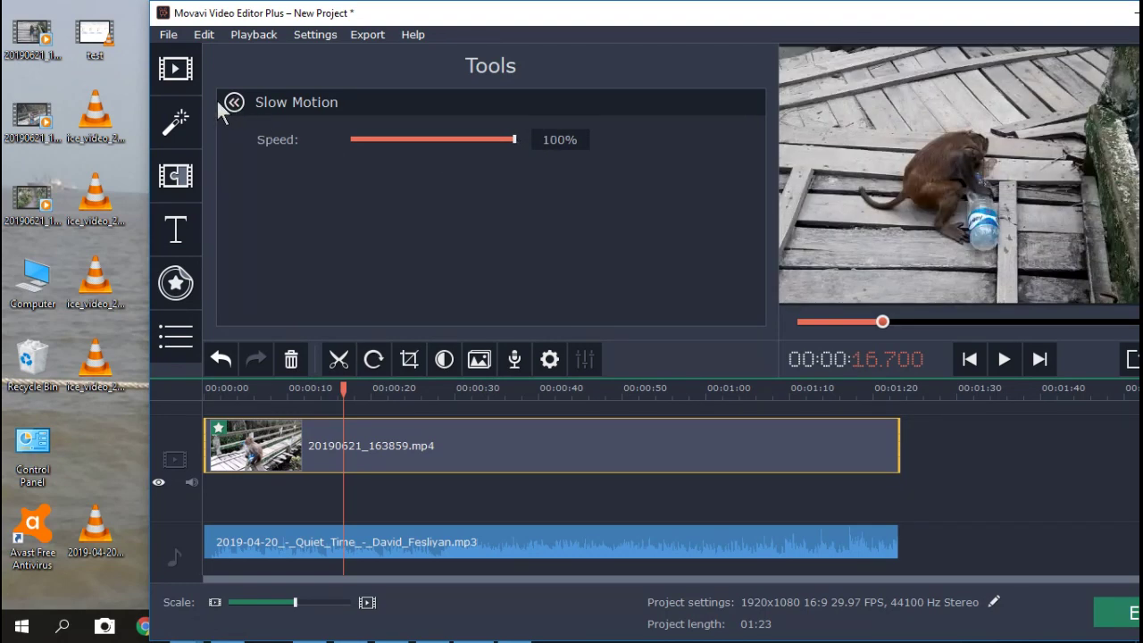
left_click(234, 102)
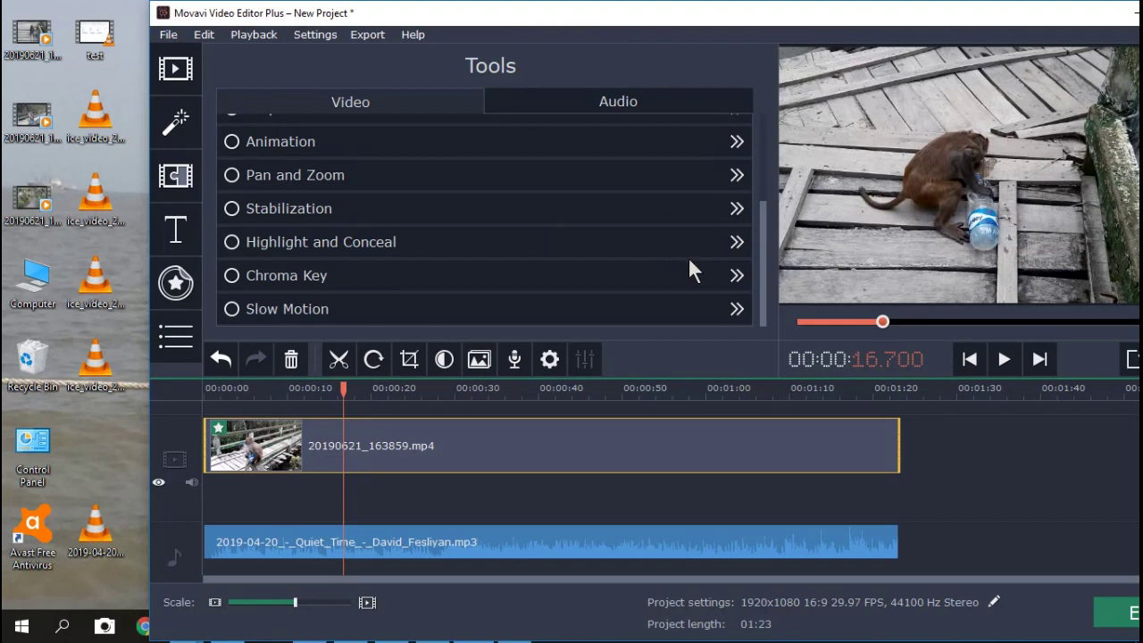
left_click(516, 94)
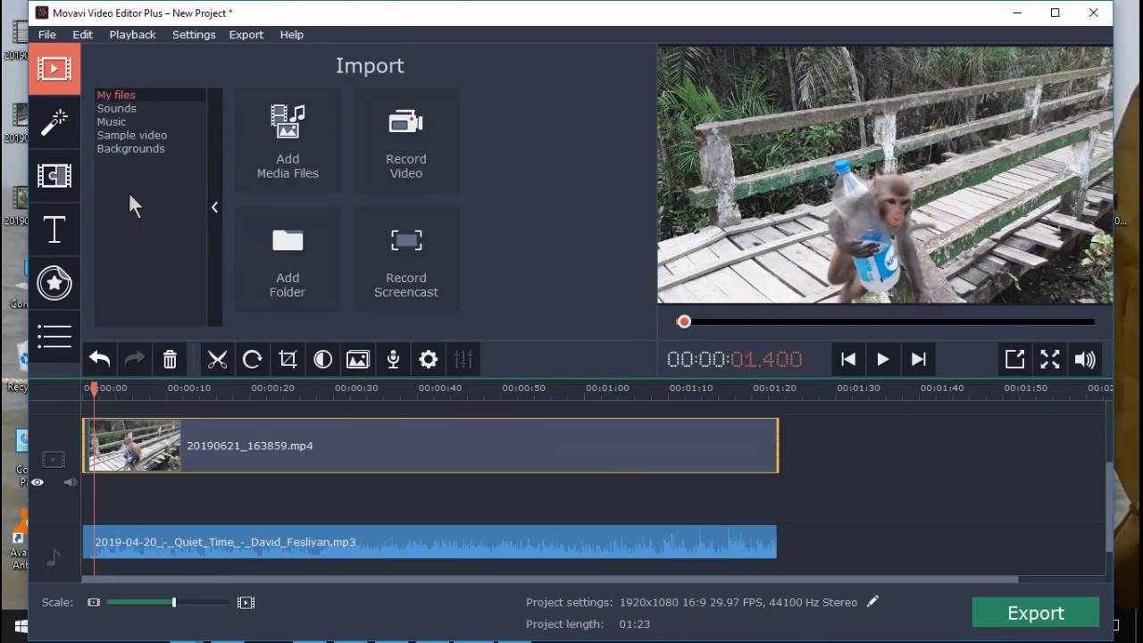
- Apply the featured Glass mosaic filter to the selected video clip
left_click(72, 128)
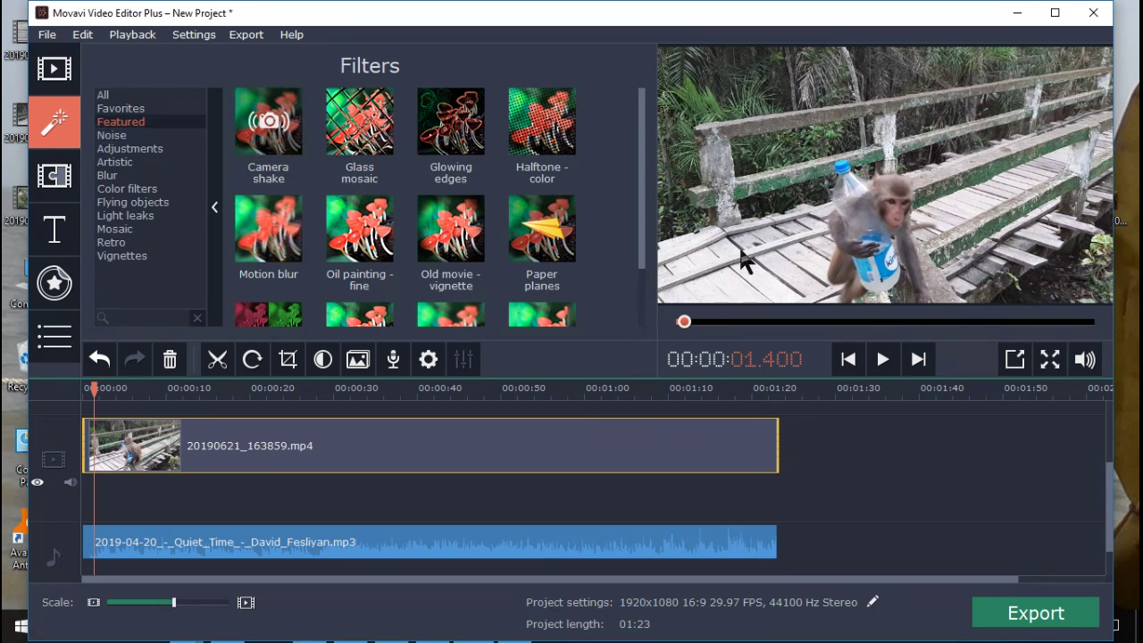
right_click(373, 143)
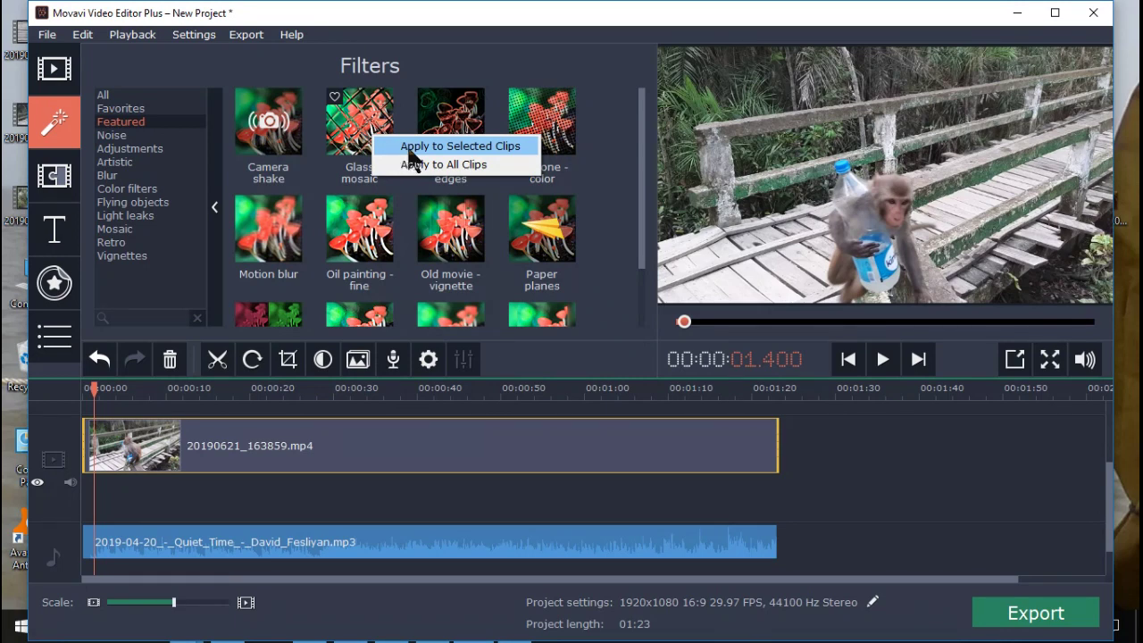
left_click(214, 442)
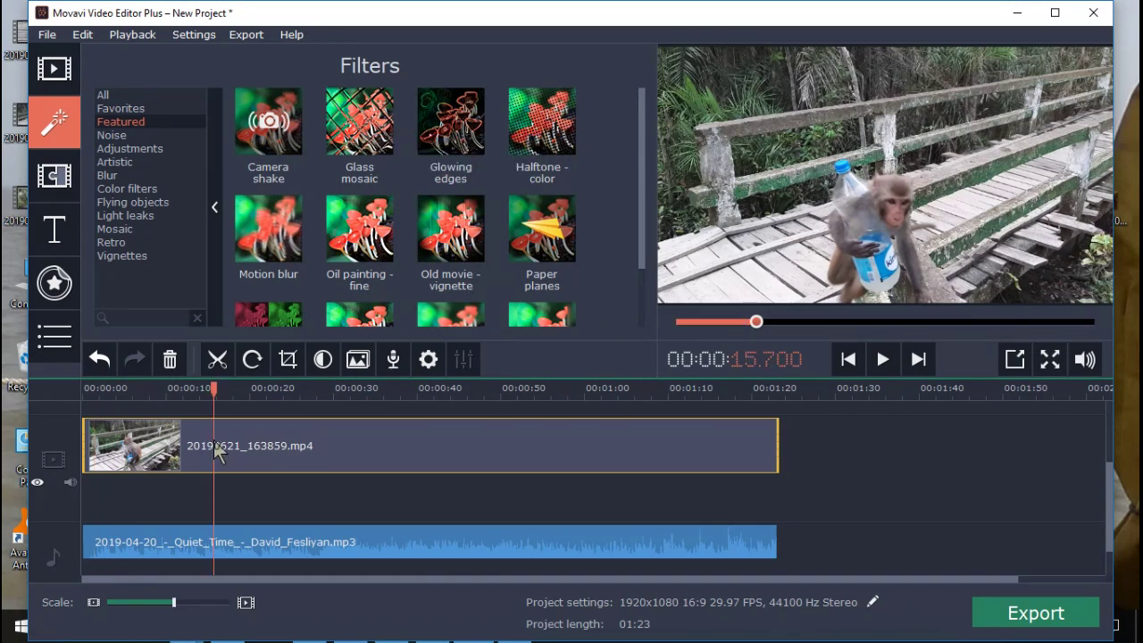
right_click(350, 118)
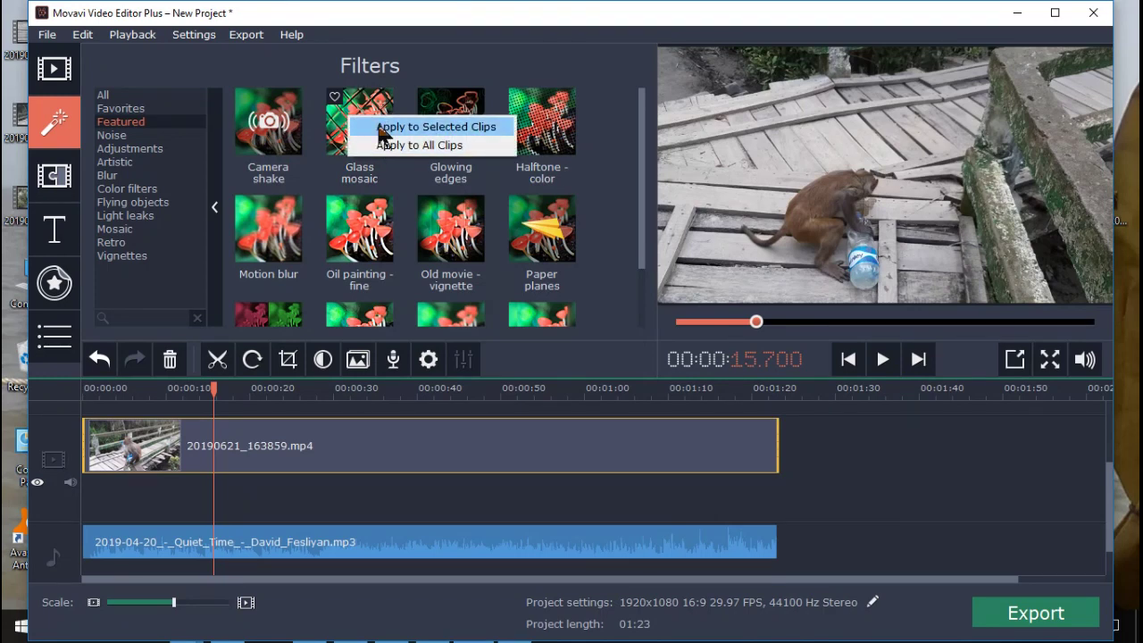
left_click(380, 130)
- Check the Glass mosaic effect at several points of the video clip and play a short stretch from 00:04.400
left_click(98, 429)
left_click(318, 453)
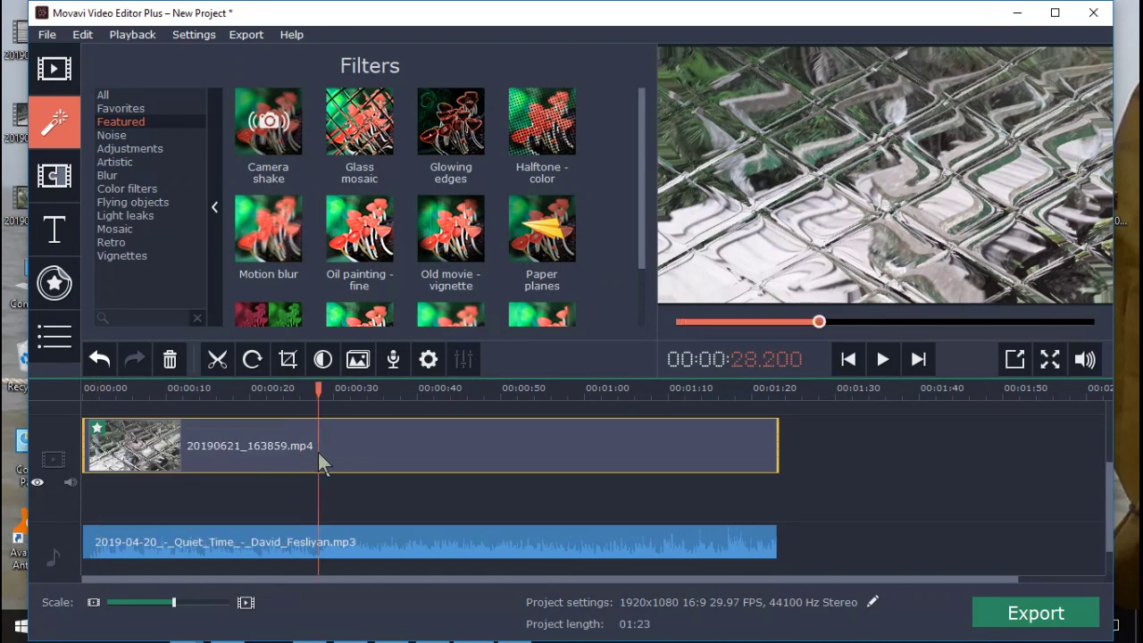
left_click(119, 453)
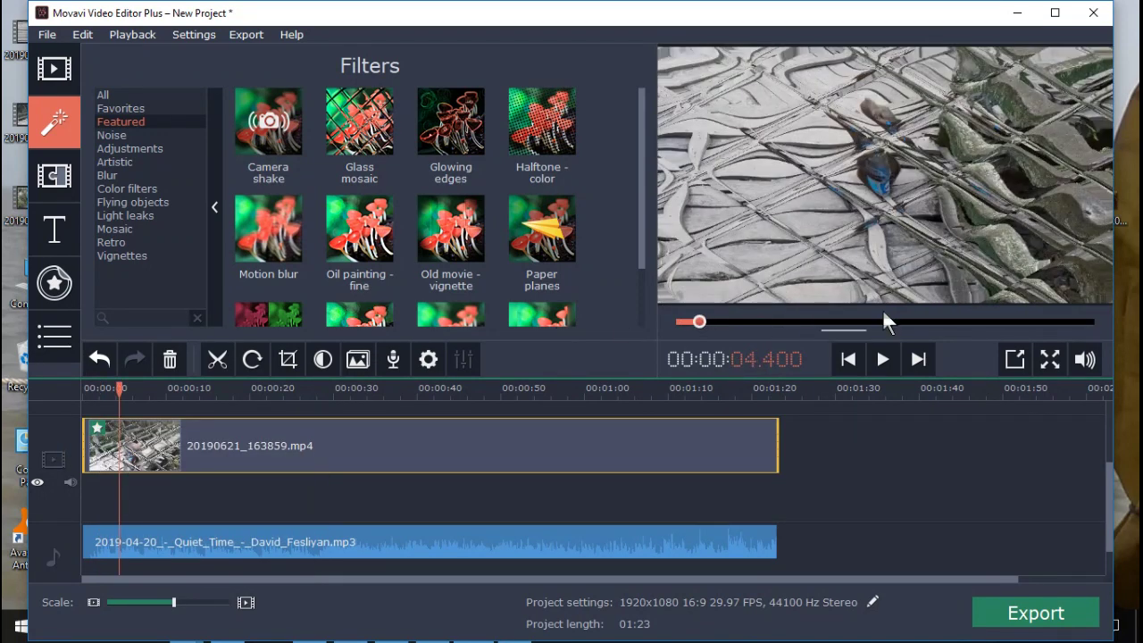
left_click(880, 360)
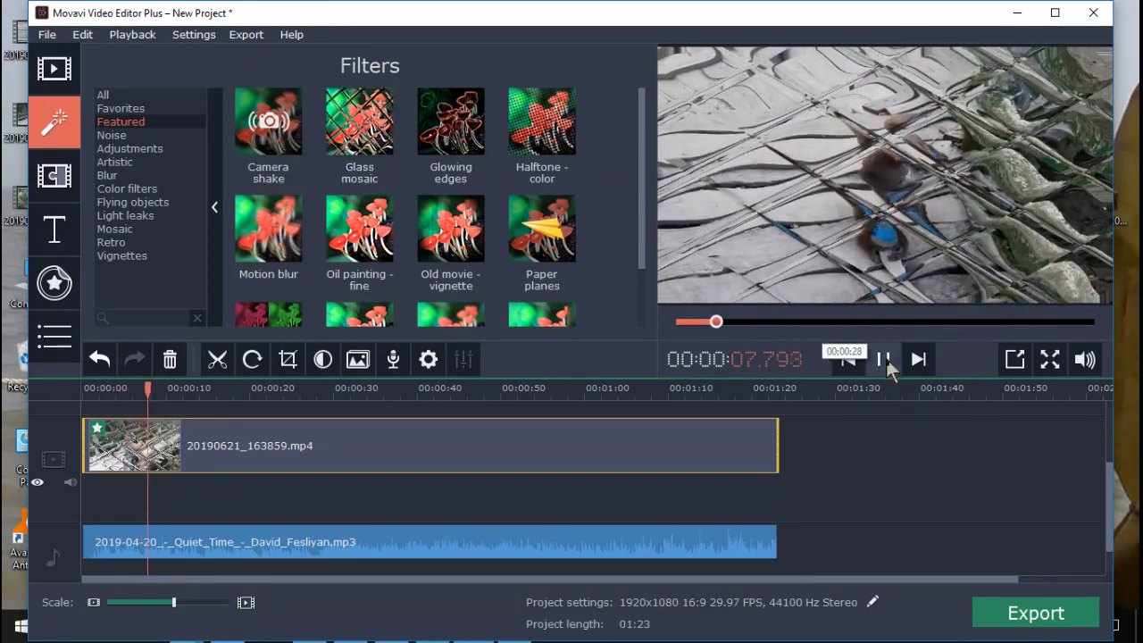
left_click(883, 360)
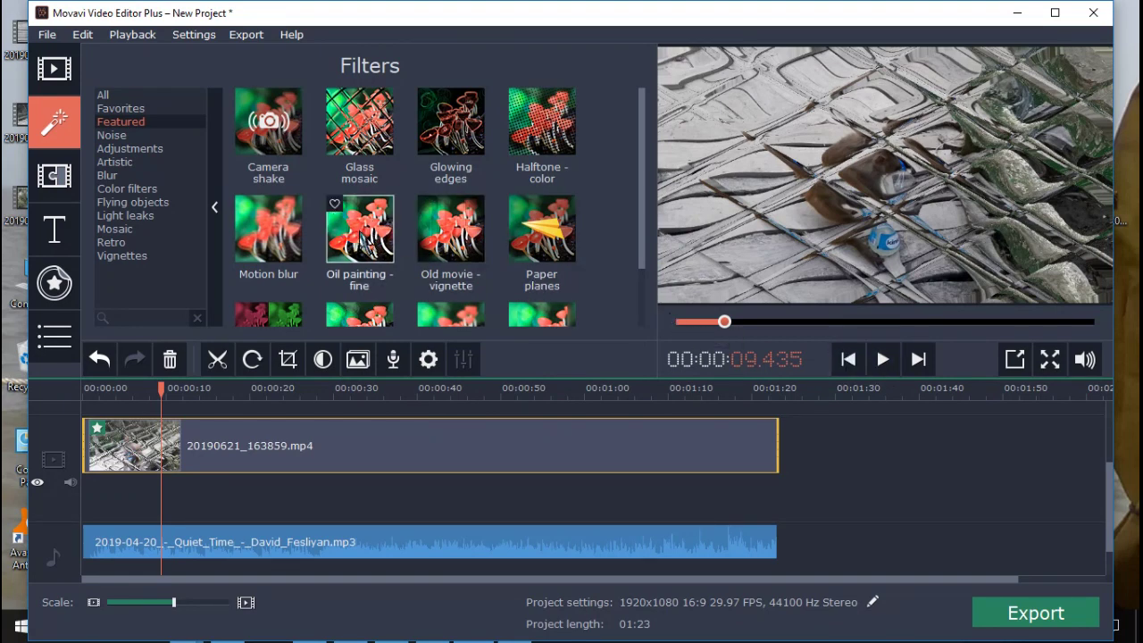
- Apply the Oil painting - fine filter to the selected video clip and check it near the clip's start
left_click(359, 234)
right_click(361, 233)
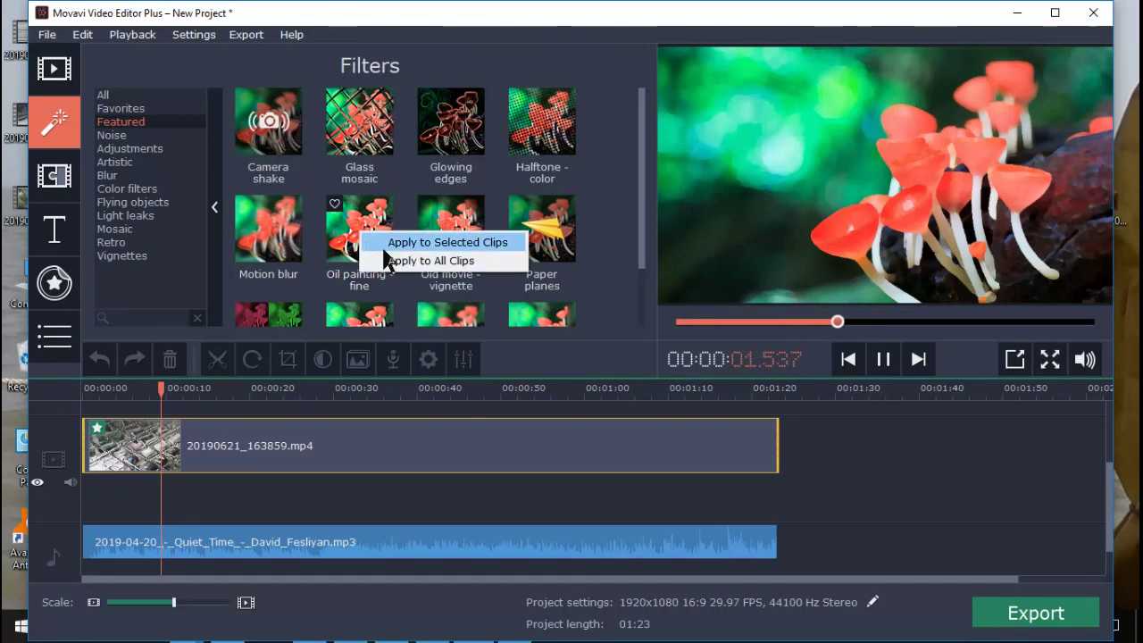
left_click(385, 250)
left_click(110, 451)
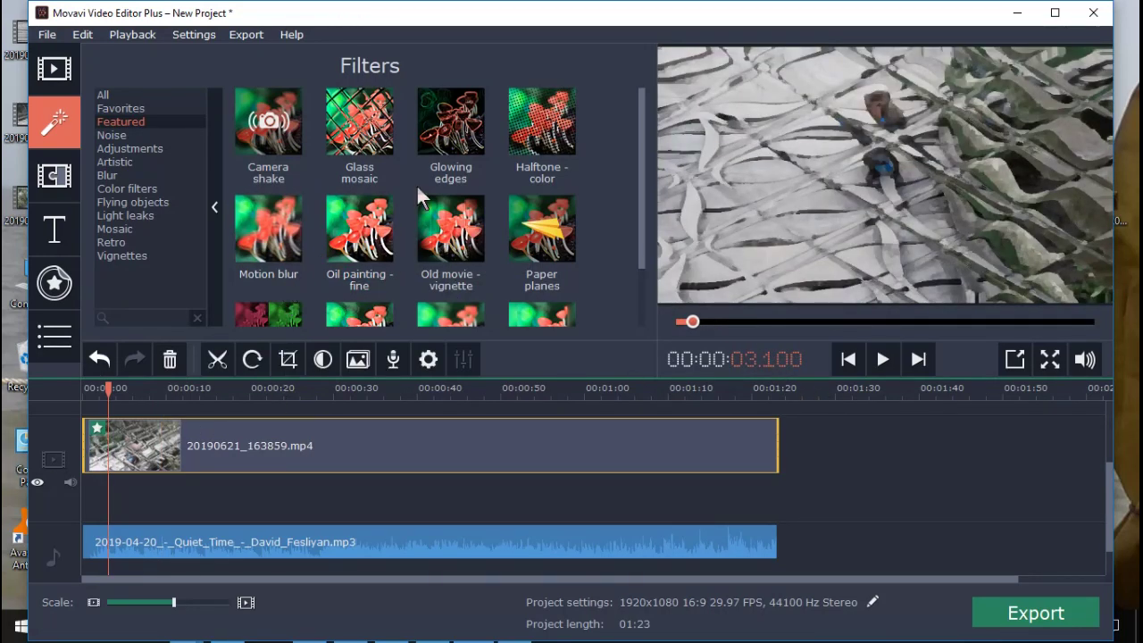
- Apply the Glowing edges filter to the video clip and play a short preview of it
right_click(463, 147)
left_click(472, 148)
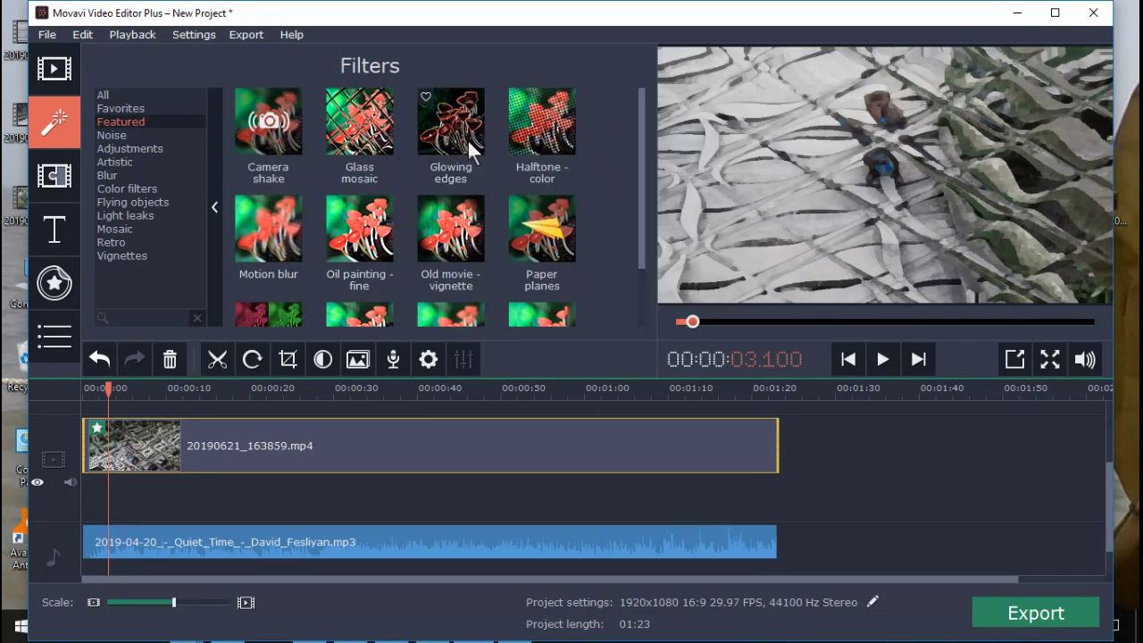
left_click(883, 366)
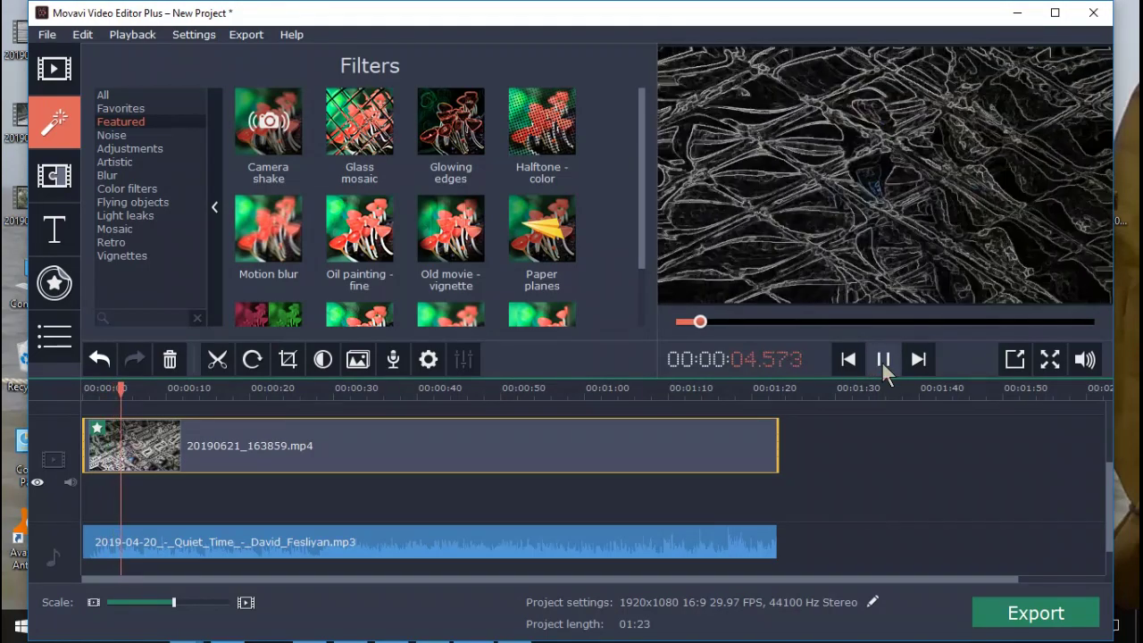
left_click(882, 364)
- Remove the Oil painting - fine, Glowing edges and Glass mosaic filters from the video clip
left_click(97, 431)
left_click(97, 429)
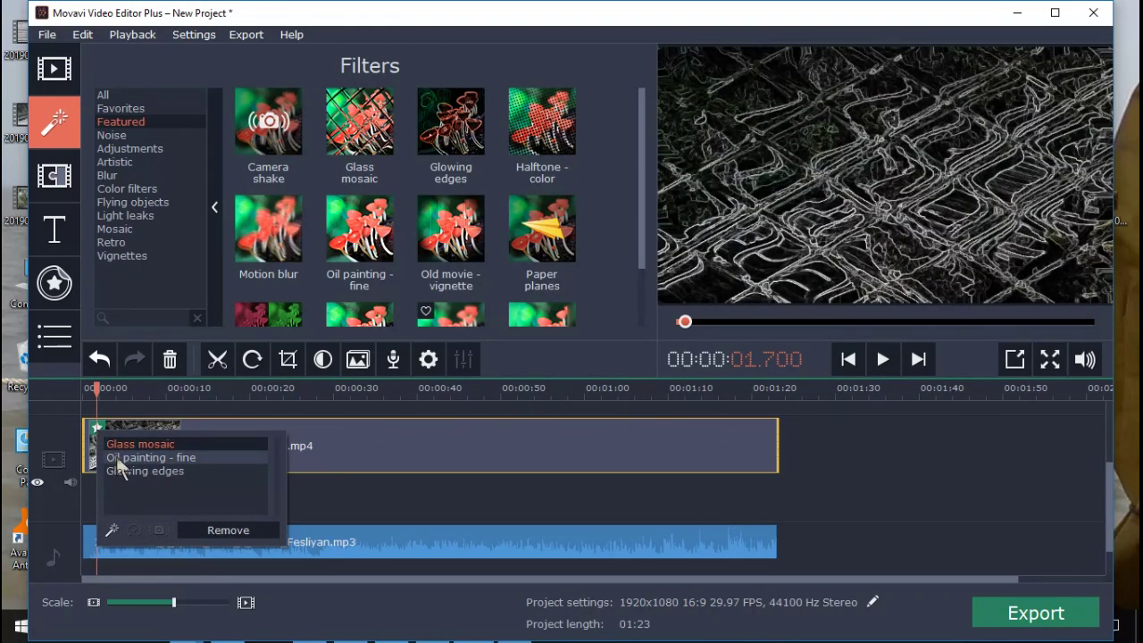
left_click(117, 458)
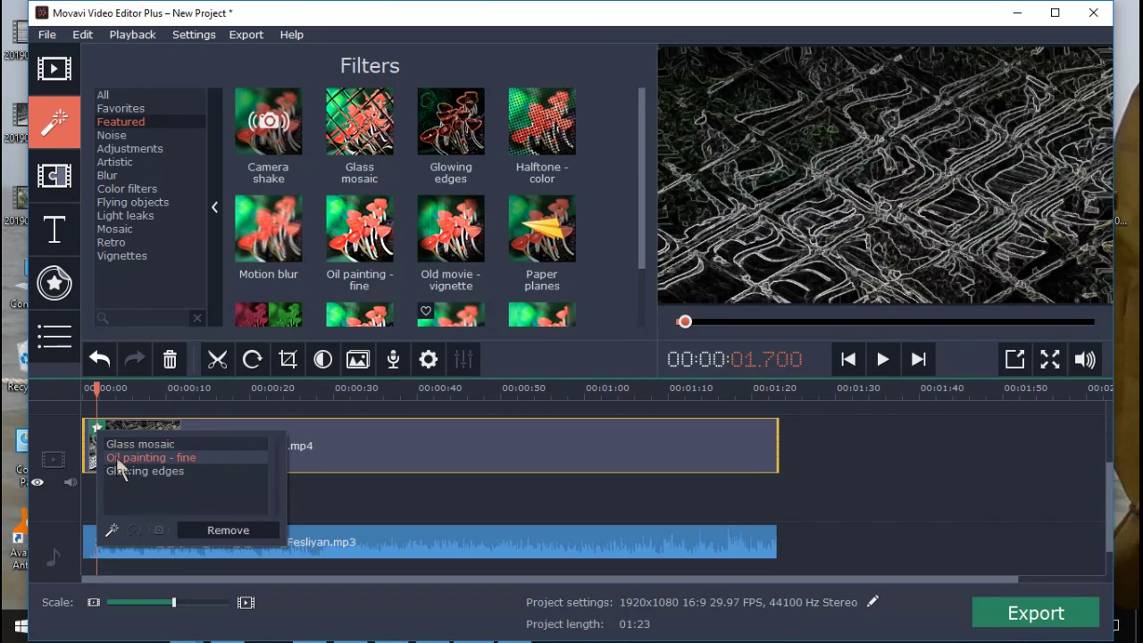
left_click(236, 531)
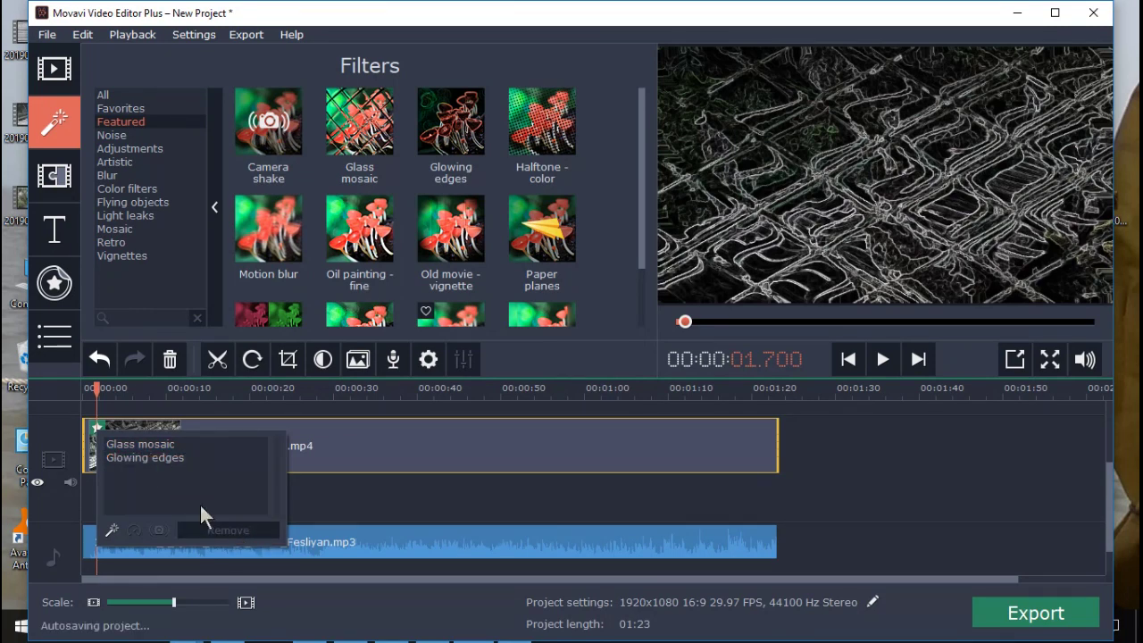
left_click(169, 456)
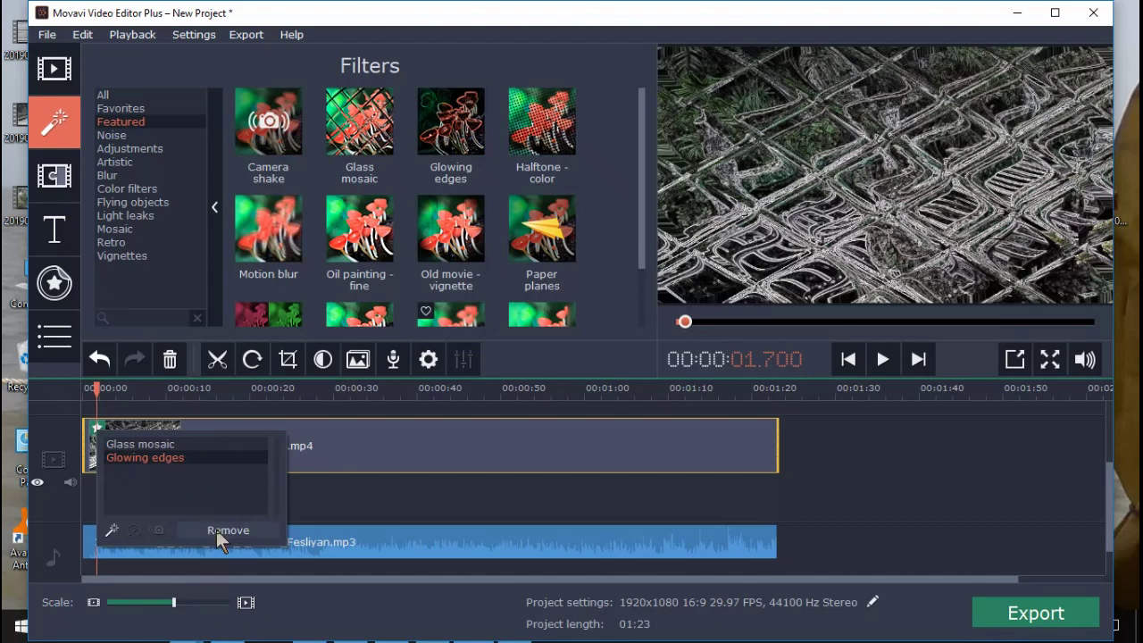
left_click(216, 529)
left_click(148, 439)
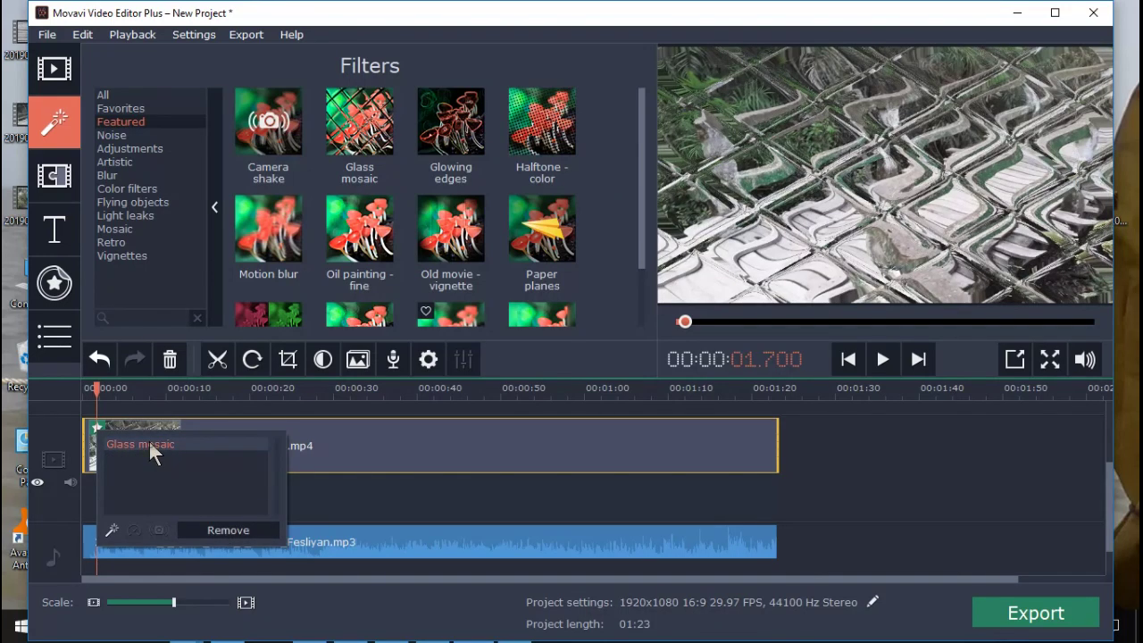
left_click(211, 533)
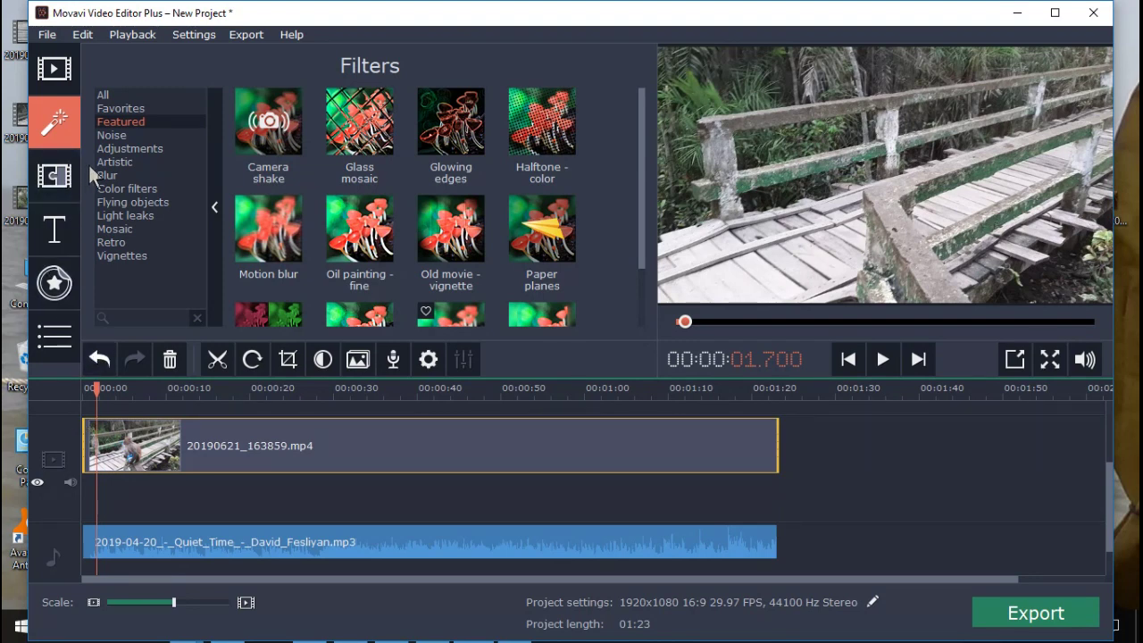
- Browse the Color filters, Artistic and Blur filter categories, and the Featured and Fade transitions
left_click(110, 187)
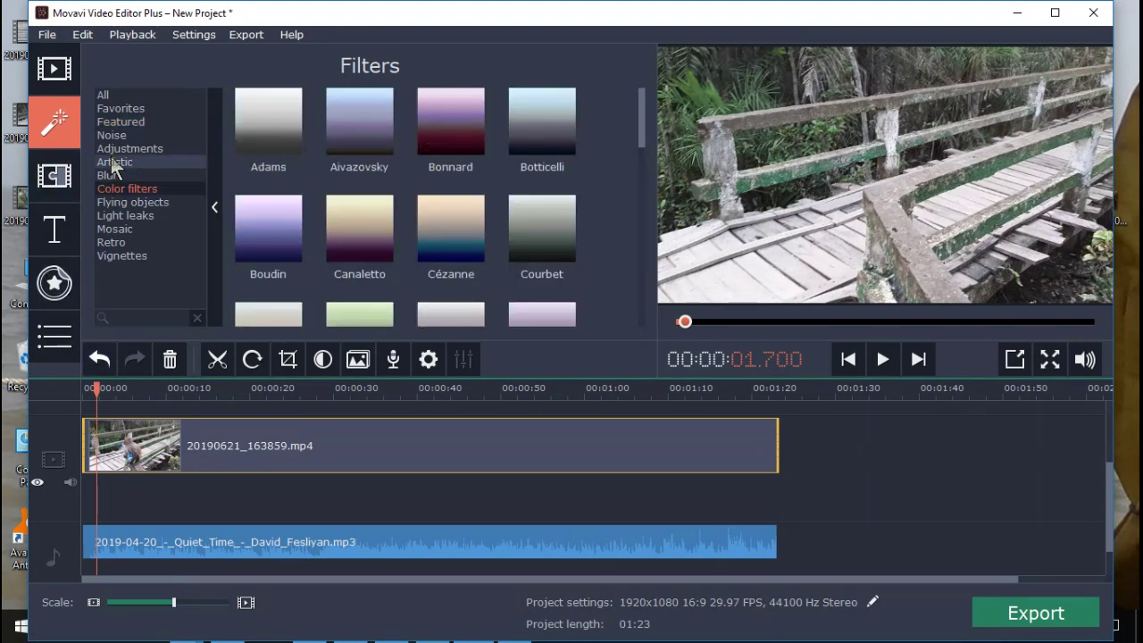
left_click(114, 163)
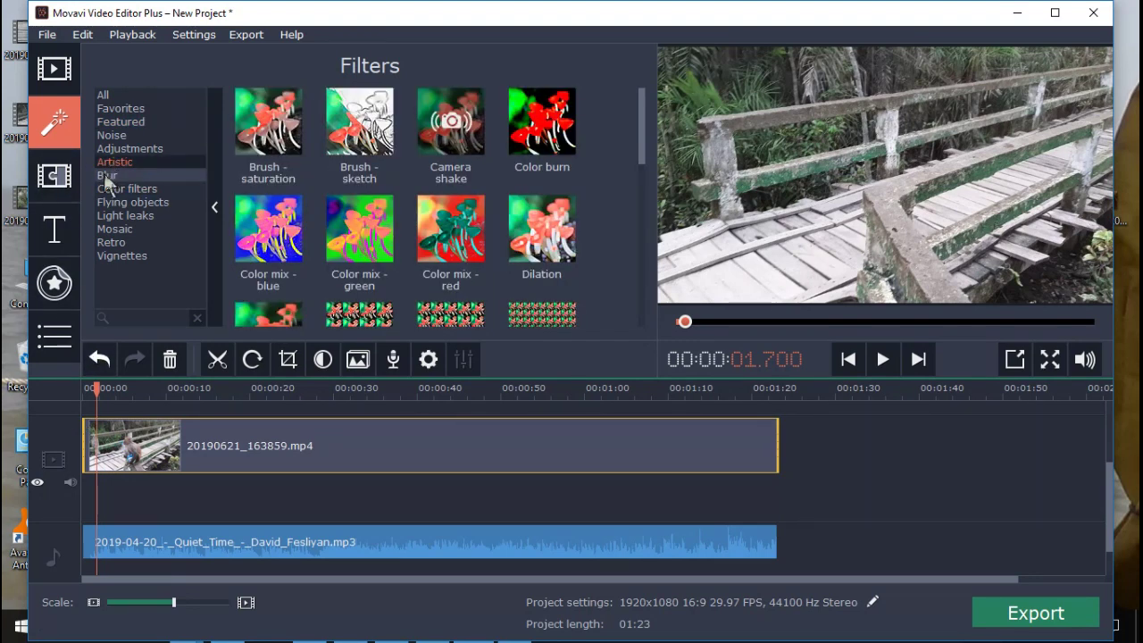
left_click(108, 175)
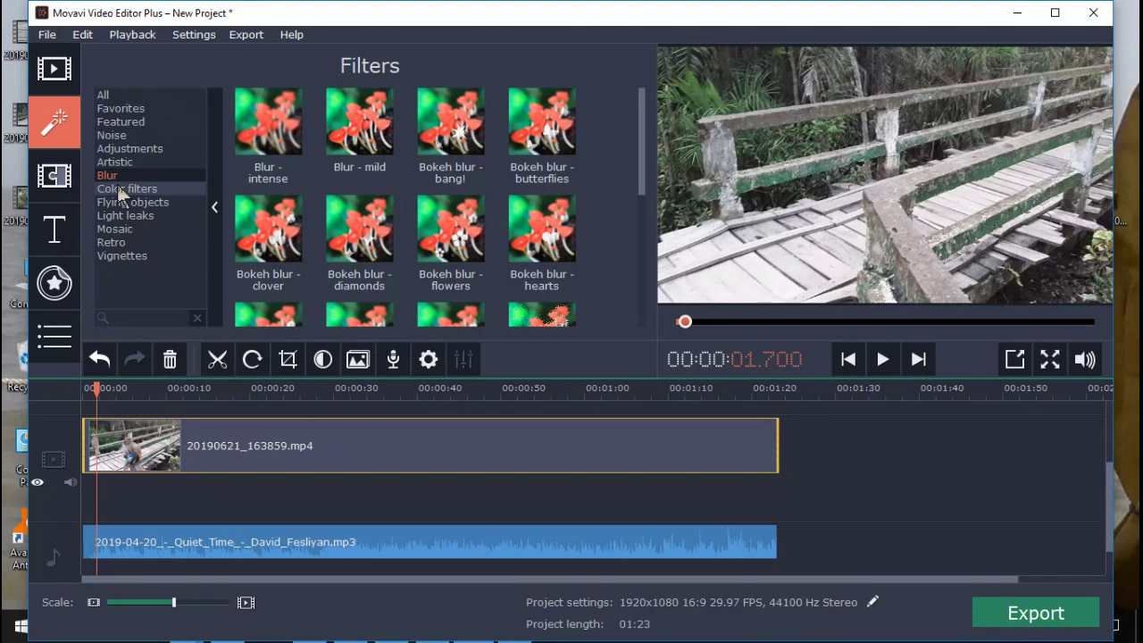
left_click(56, 191)
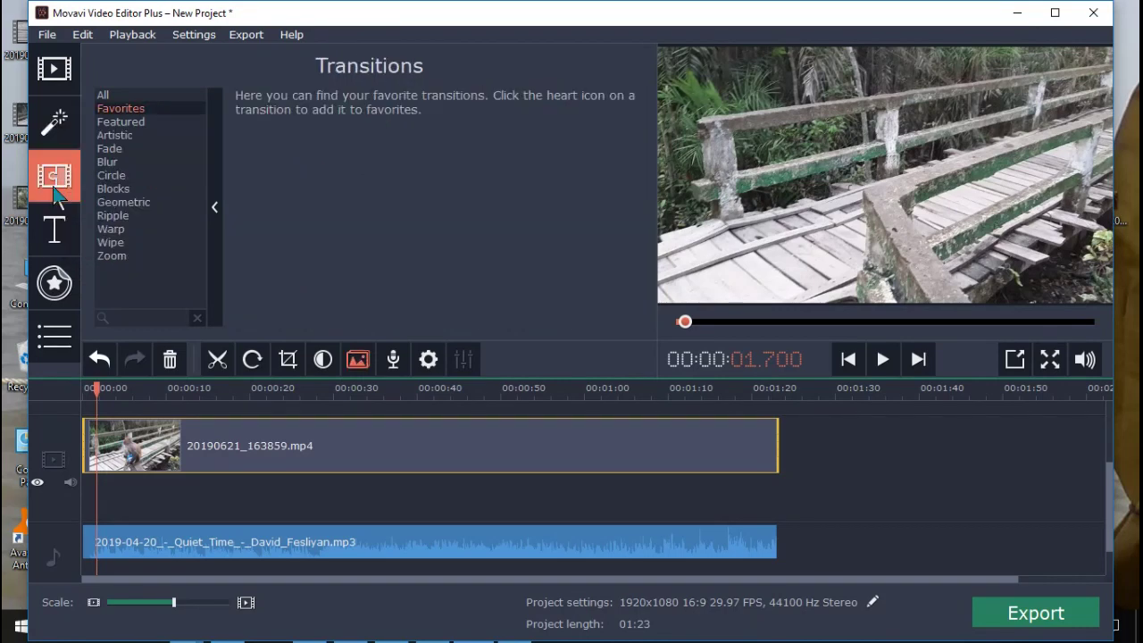
left_click(110, 122)
left_click(109, 149)
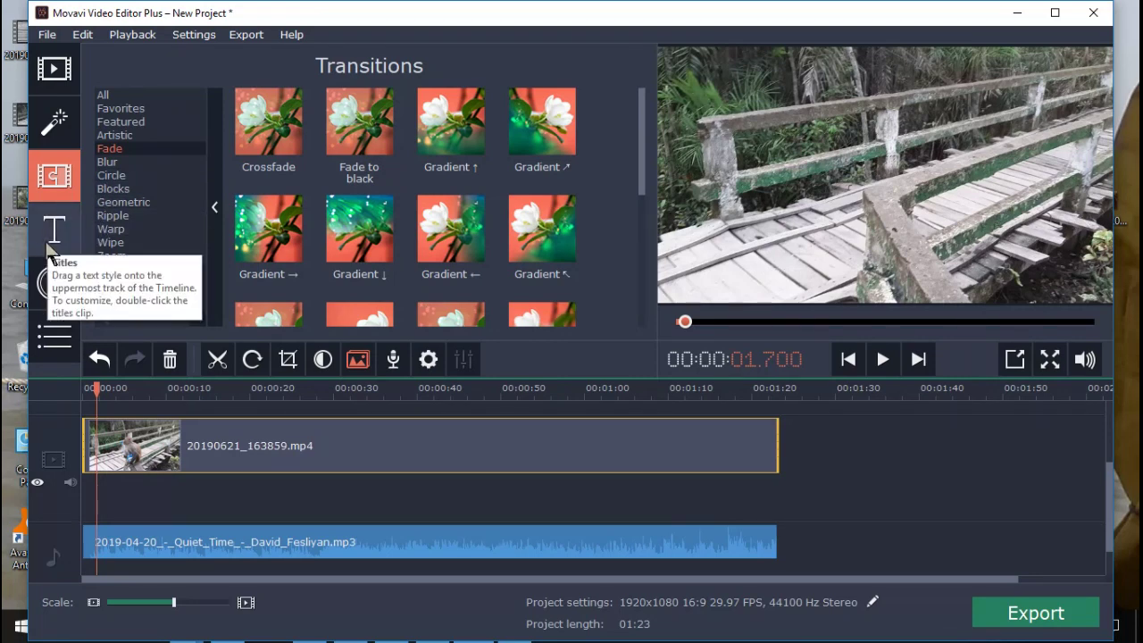
- Preview the Clean line title from the Featured titles and add it to the project as opening credits
left_click(49, 250)
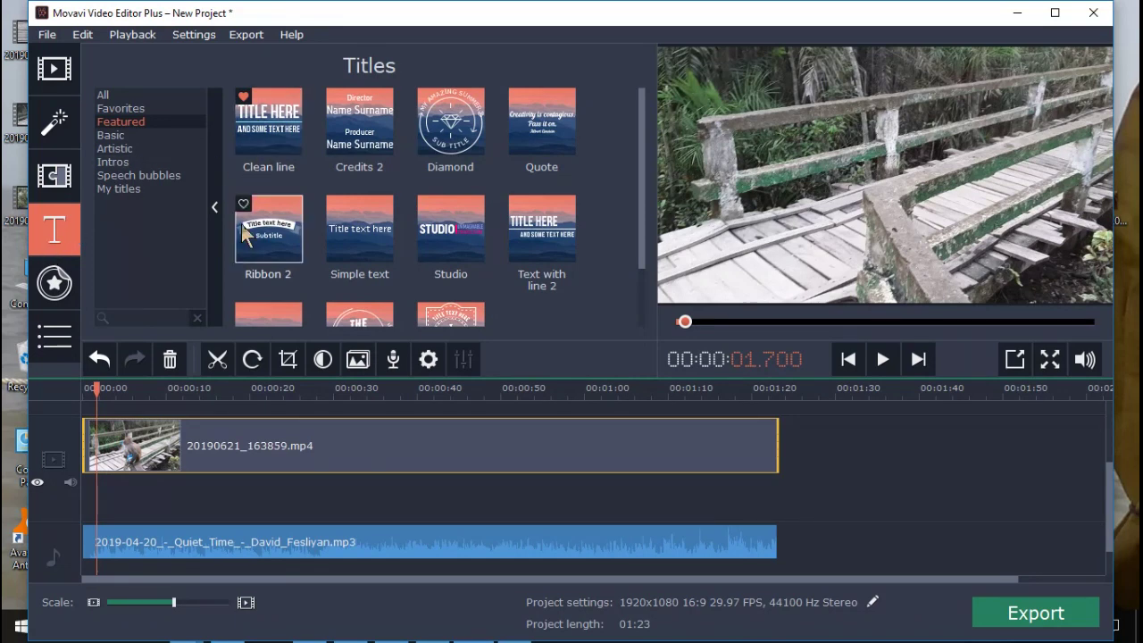
left_click(275, 132)
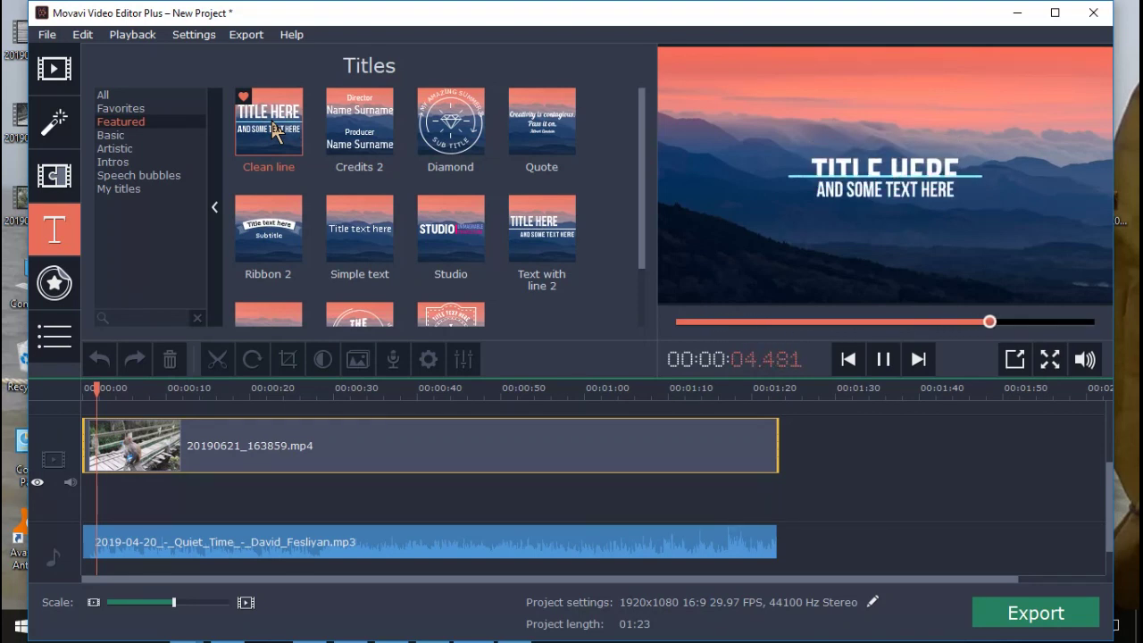
right_click(275, 132)
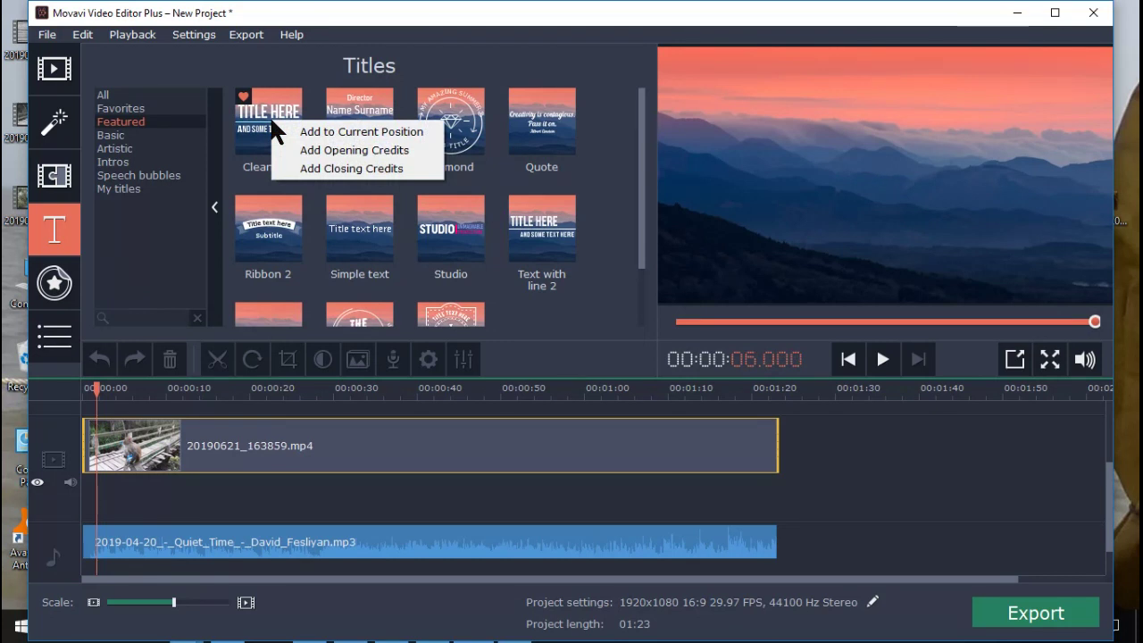
left_click(354, 150)
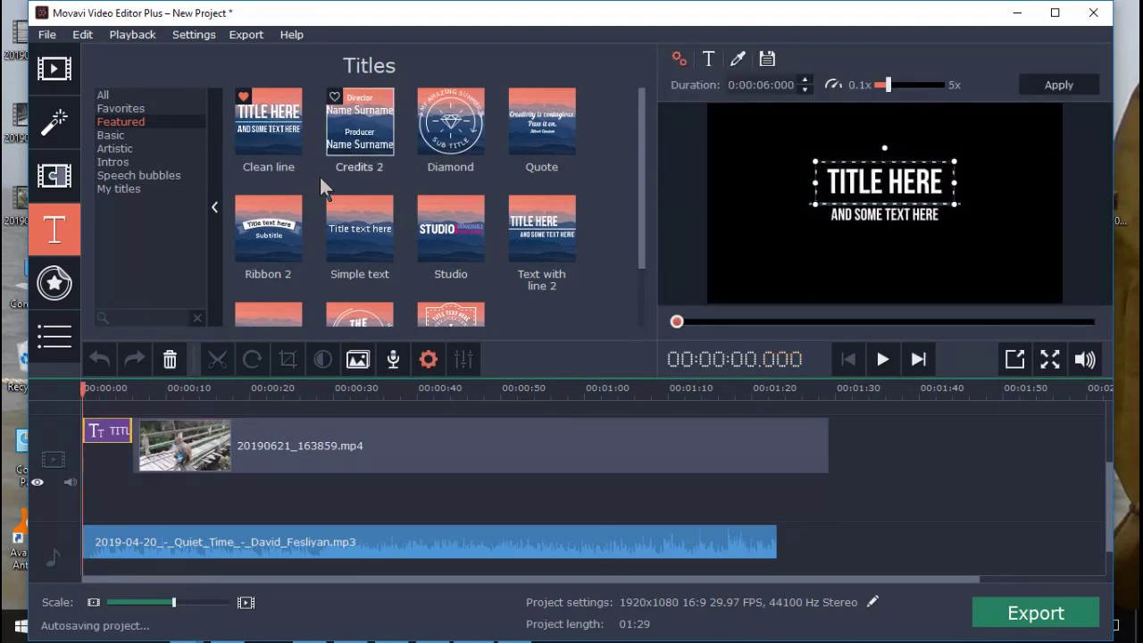
- Replace the main text of the opening title clip with SUNDARBAN
left_click(95, 429)
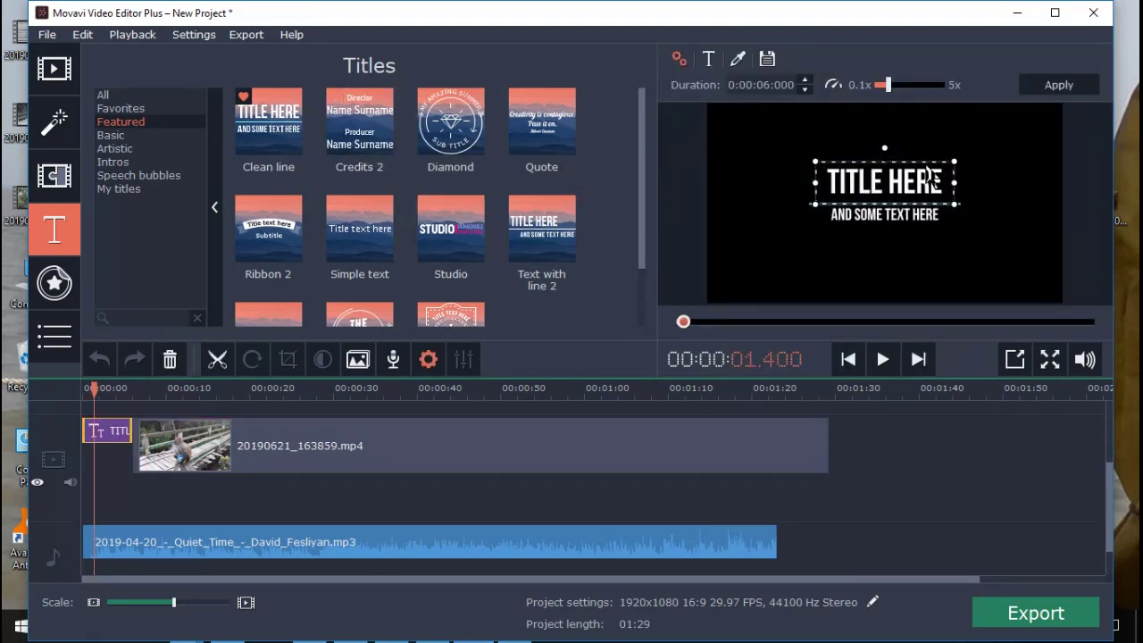
double_click(854, 183)
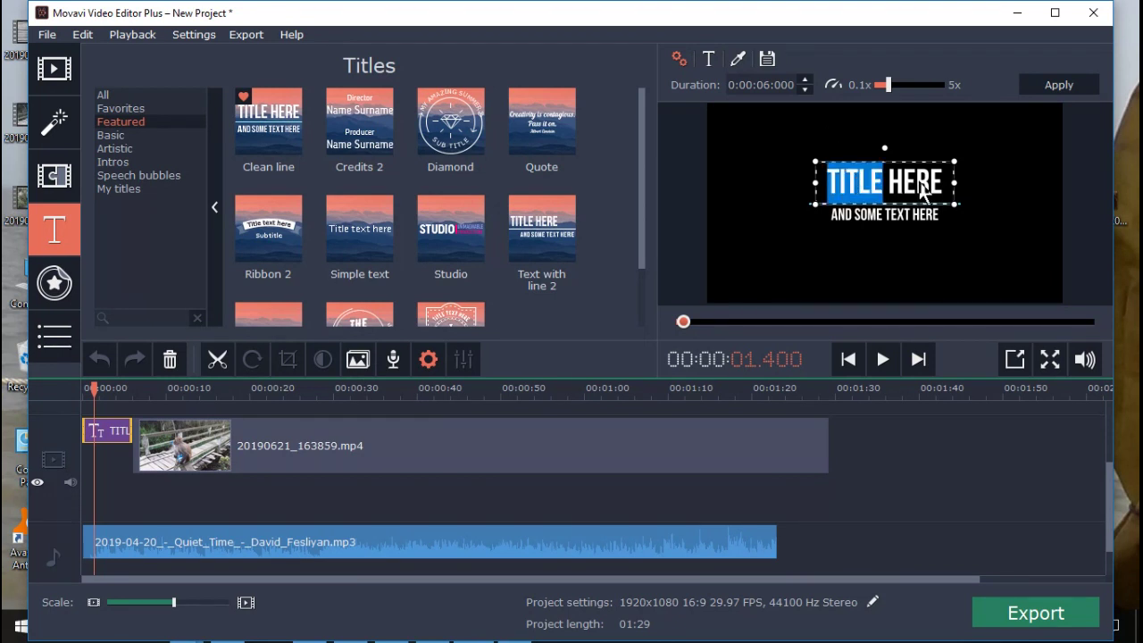
key("BackSpace")
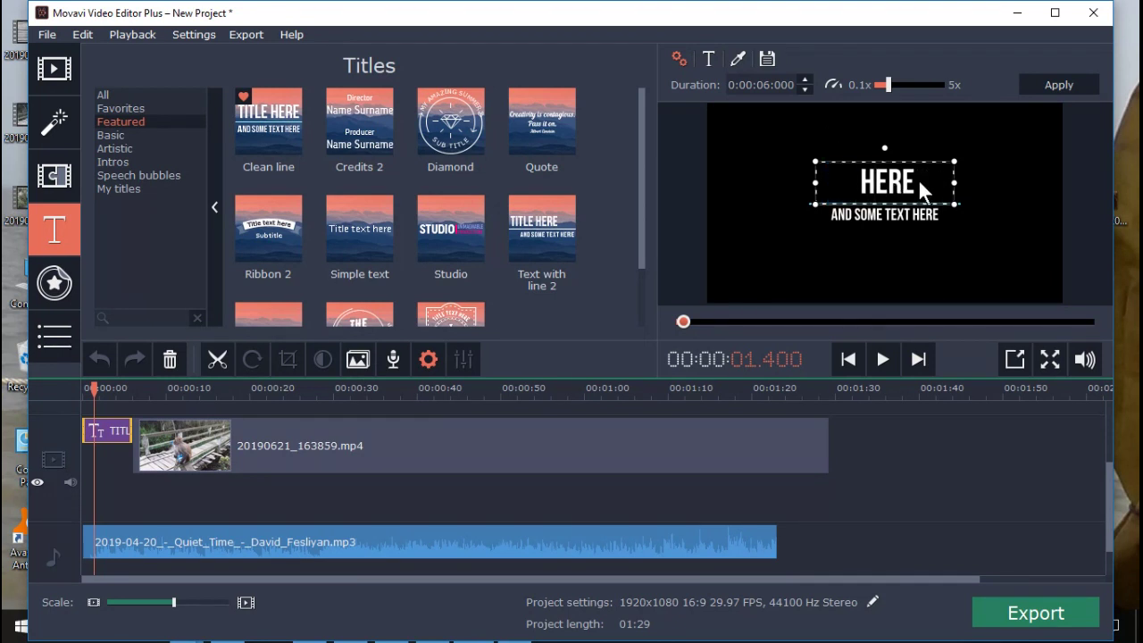
key("BackSpace")
key("BackSpace")
key("BackSpace")
key("BackSpace")
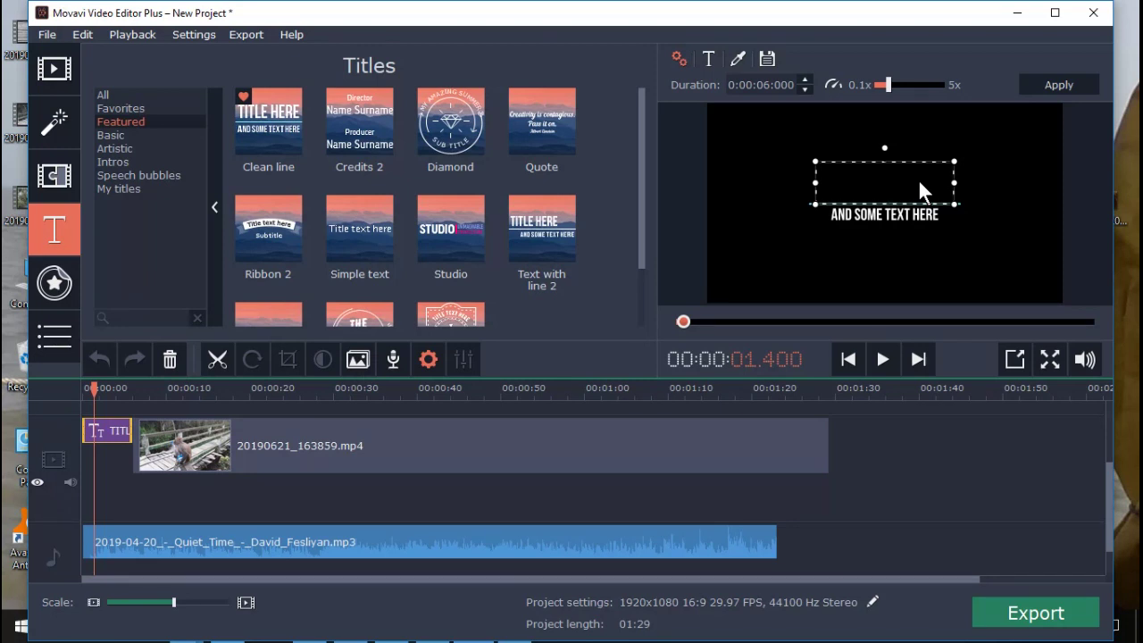
type("UNDARBA")
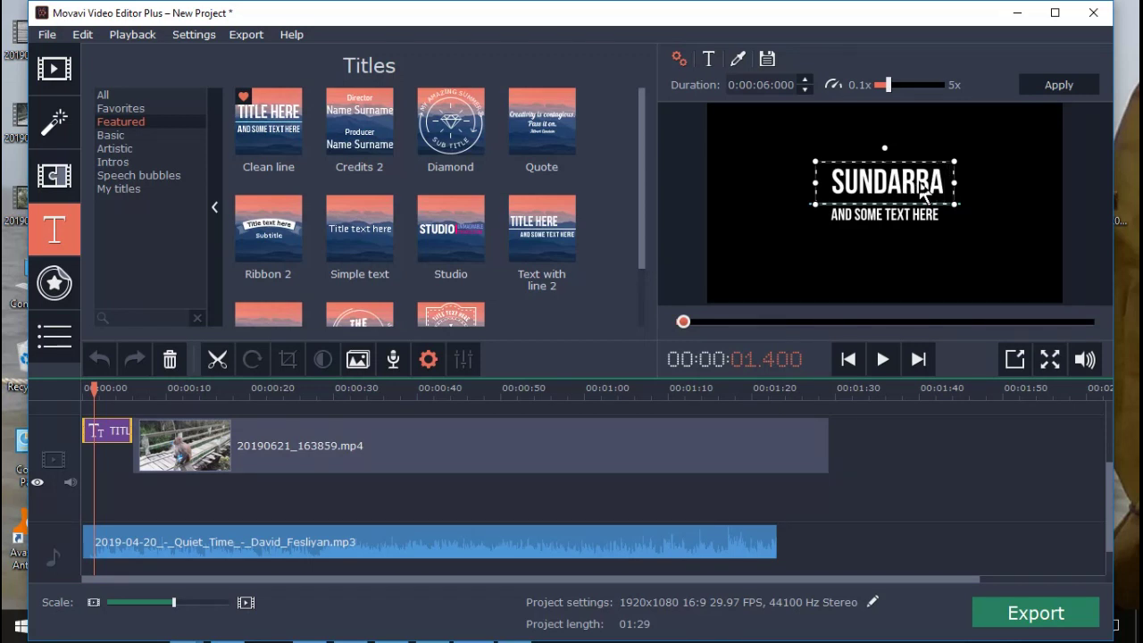
type("N")
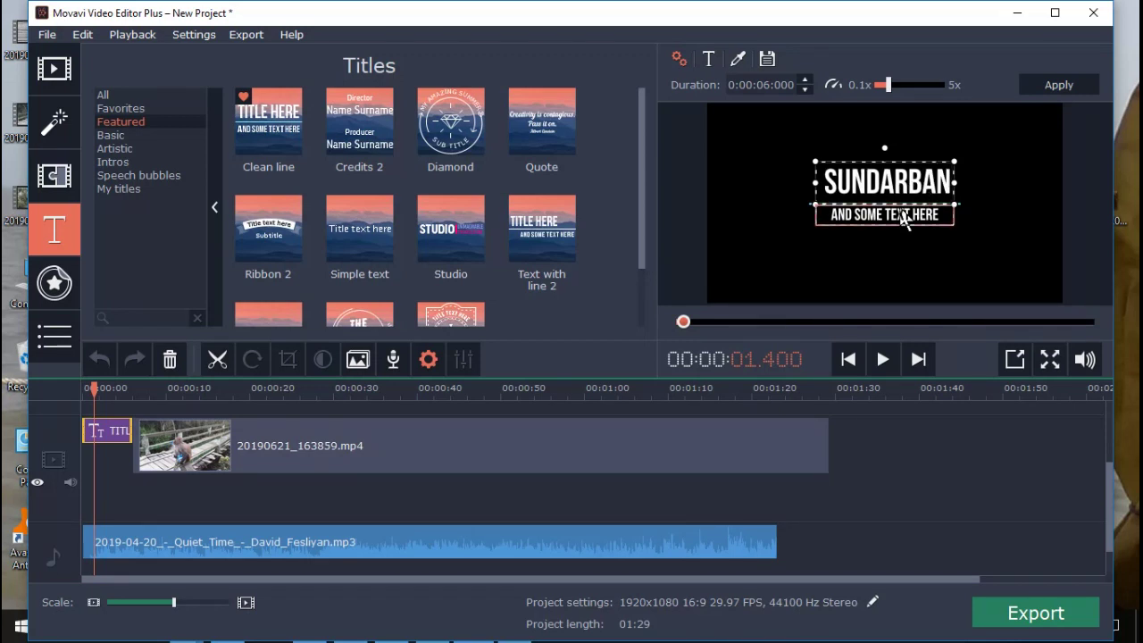
left_click(558, 506)
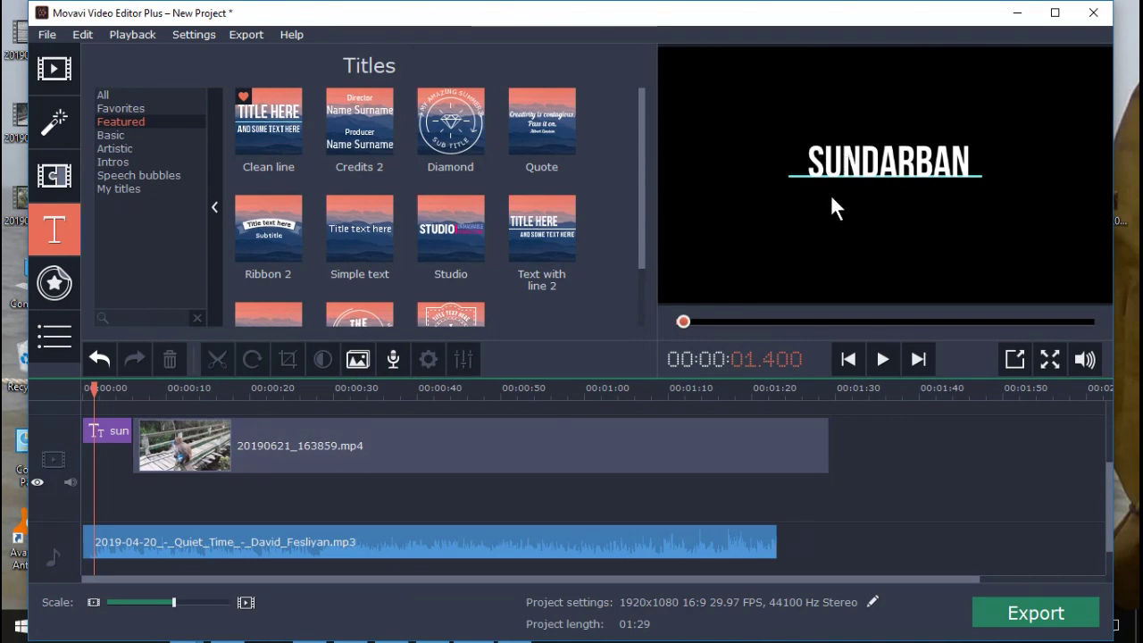
- Replace the subtitle line under SUNDARBAN with "BY" followed by the author's name
left_click(801, 175)
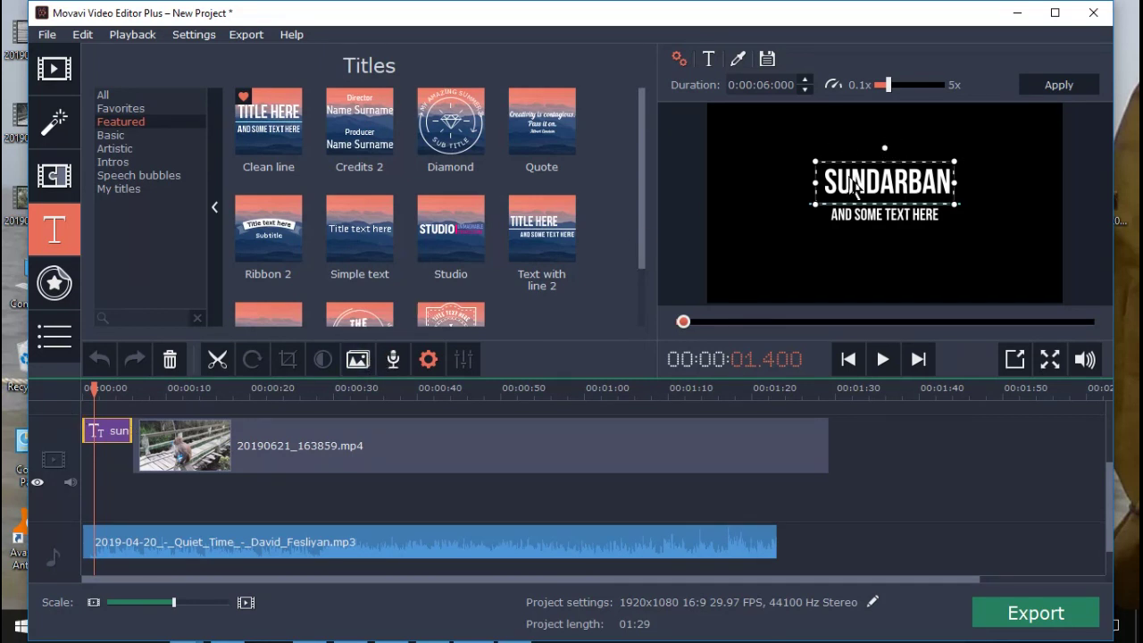
left_click(857, 221)
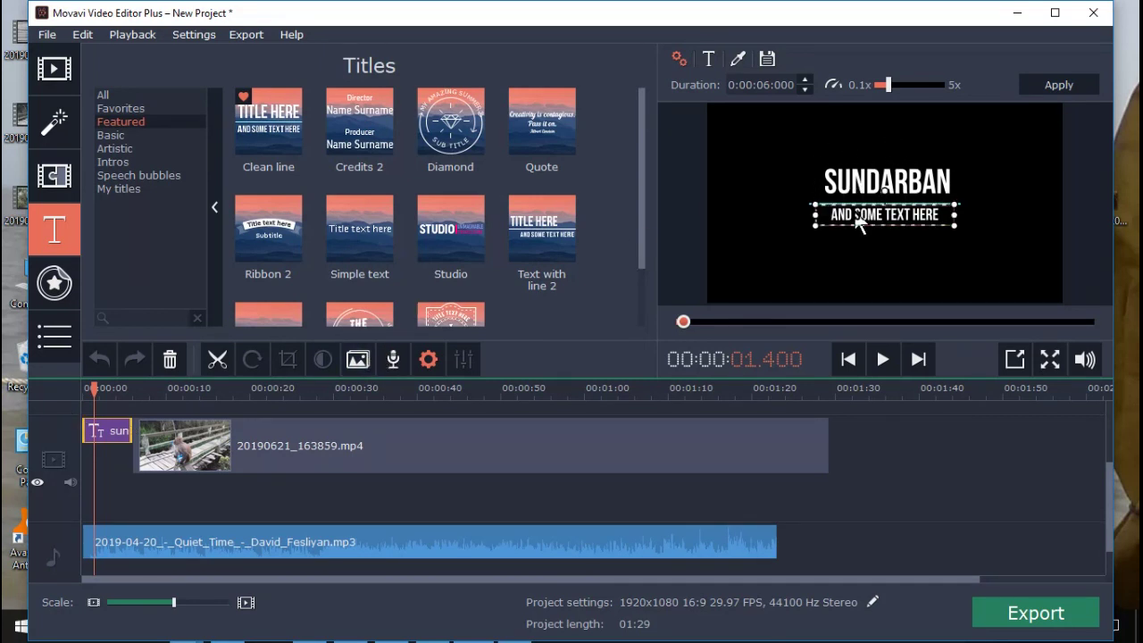
double_click(889, 216)
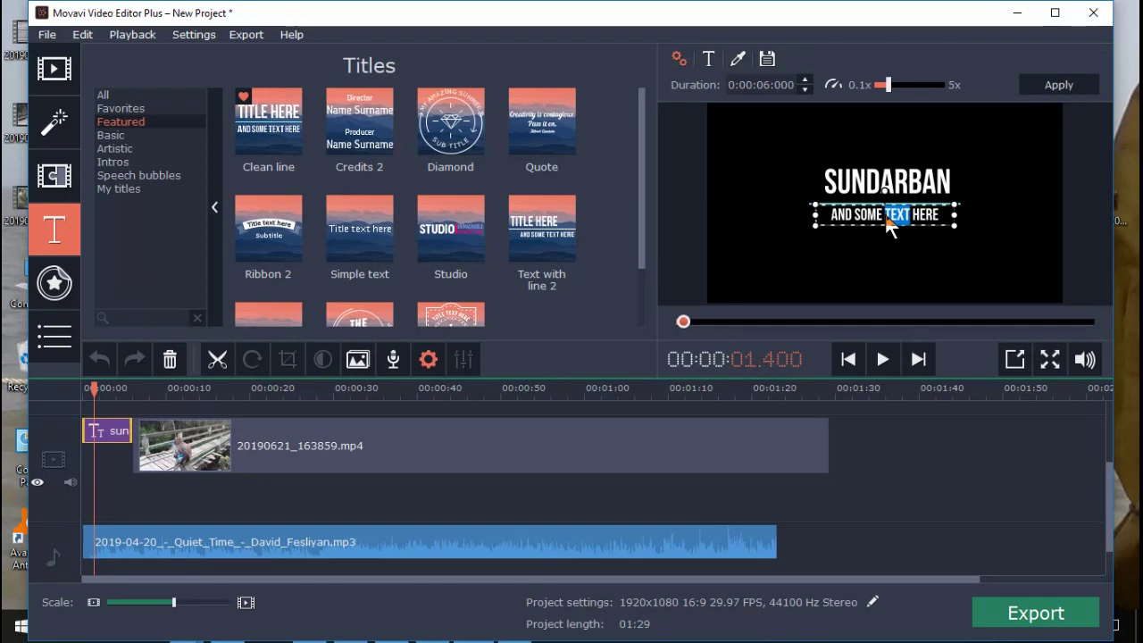
key("BackSpace")
key("BackSpace")
key("BackSpace")
key("BackSpace")
key("BackSpace")
key("BackSpace")
key("BackSpace")
key("BackSpace")
key("BackSpace")
key("BackSpace")
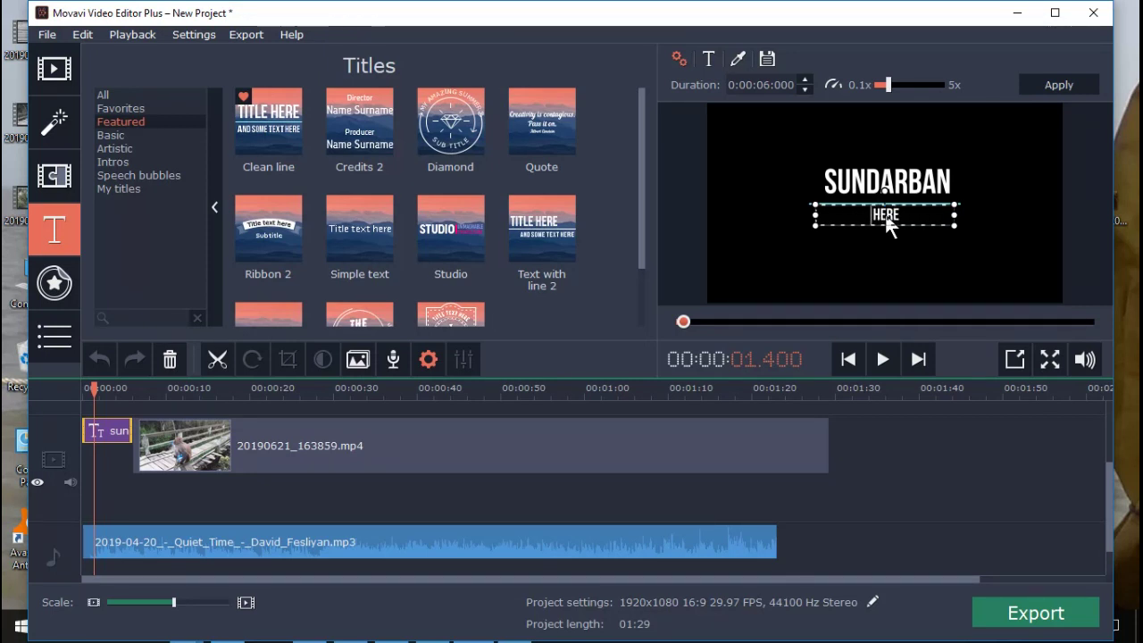
key("Delete")
key("Delete")
key("Delete")
key("Delete")
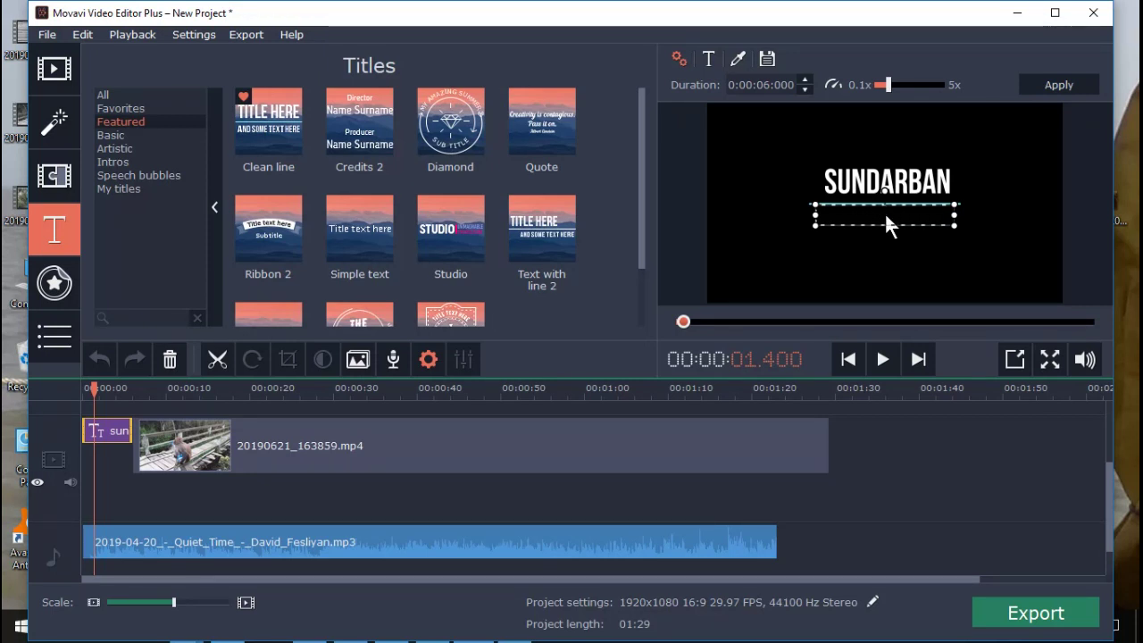
type("BY BAPPY")
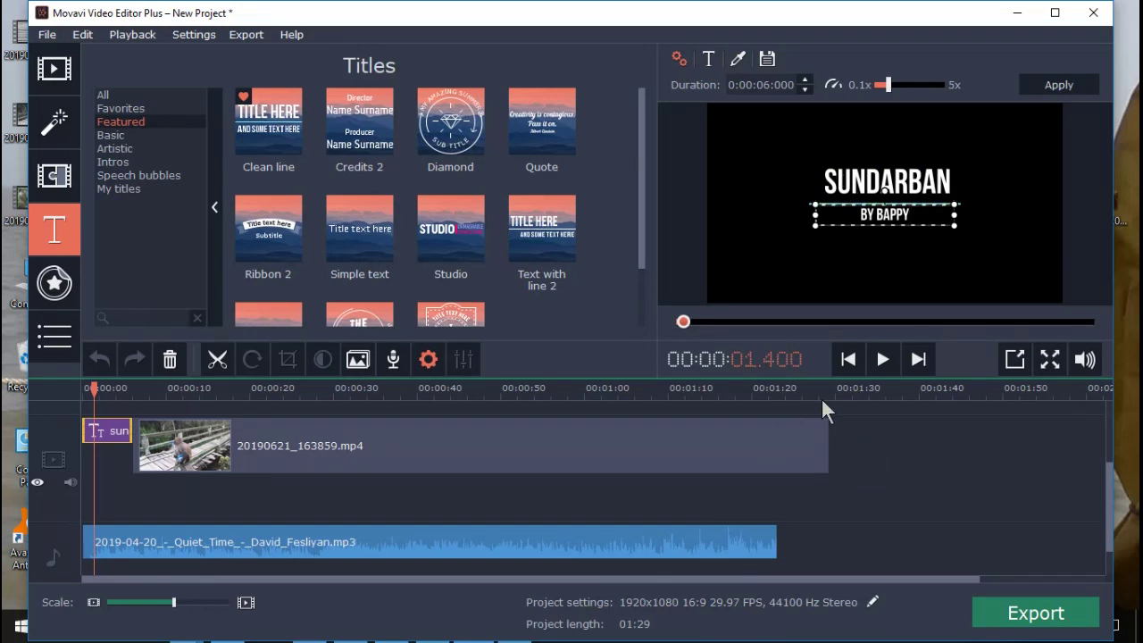
left_click(767, 58)
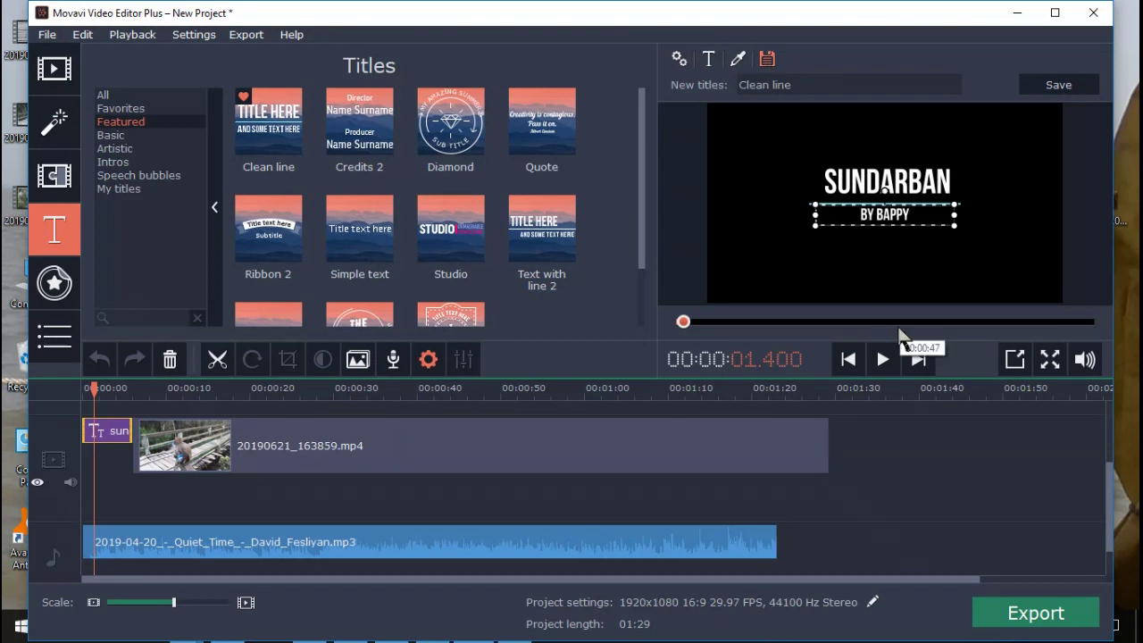
left_click(854, 457)
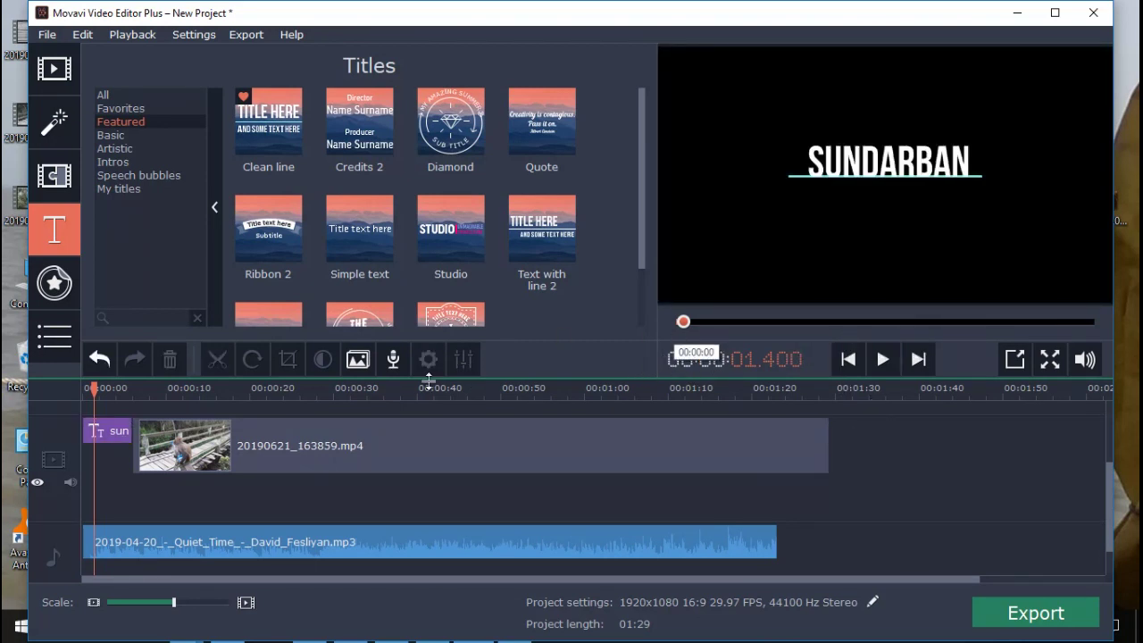
- Play the project from the beginning through the opening title into the start of the video clip
left_click(87, 429)
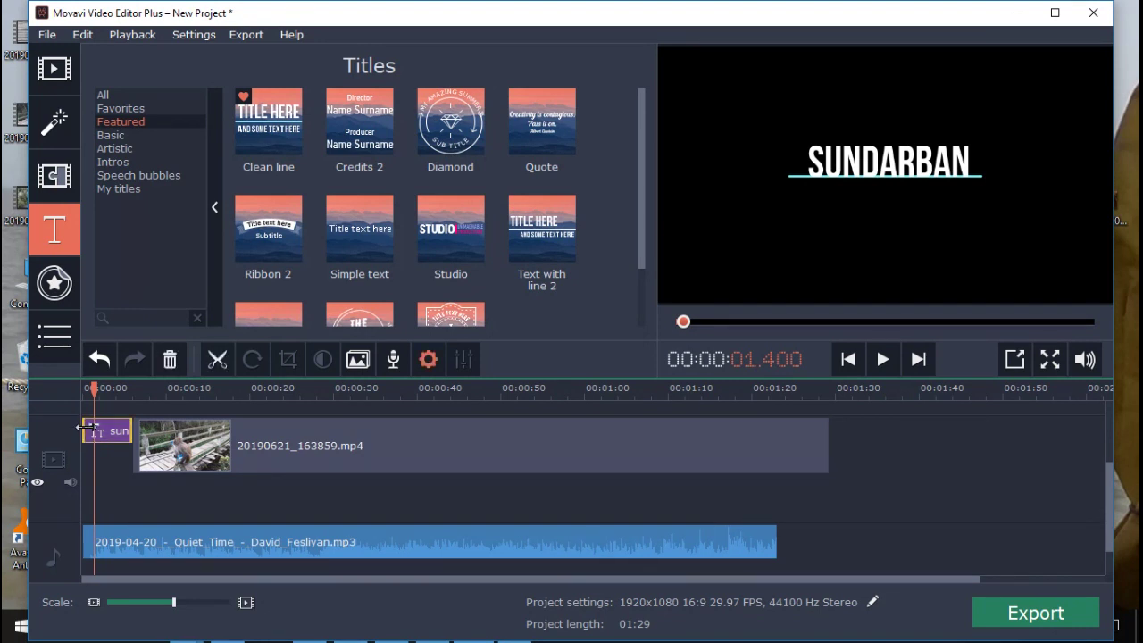
left_click(87, 389)
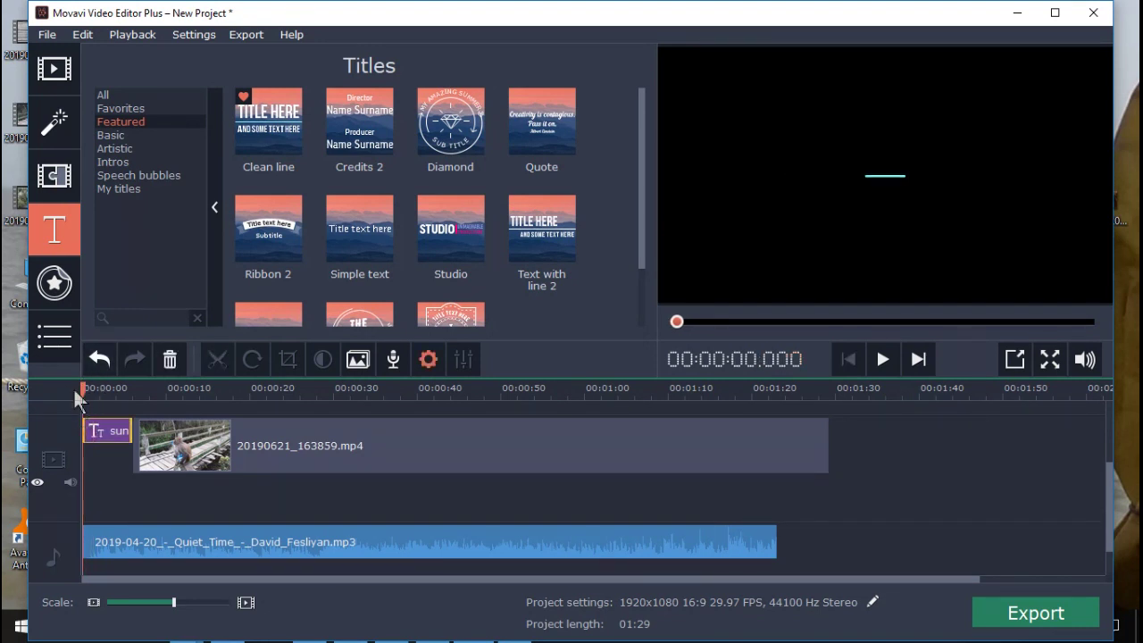
left_click(882, 360)
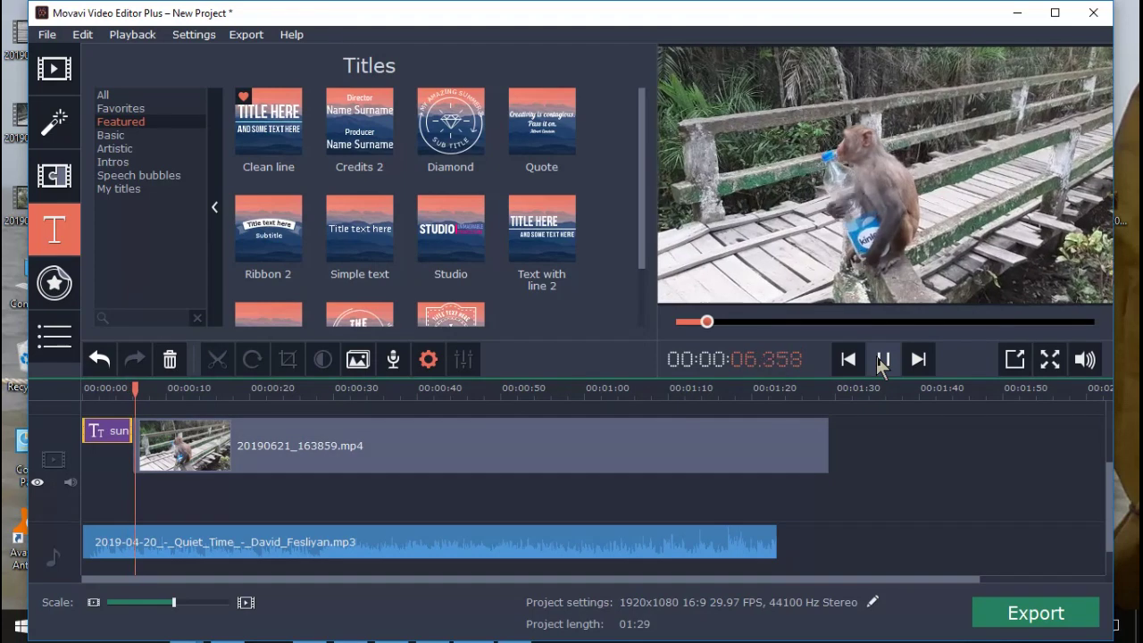
left_click(882, 359)
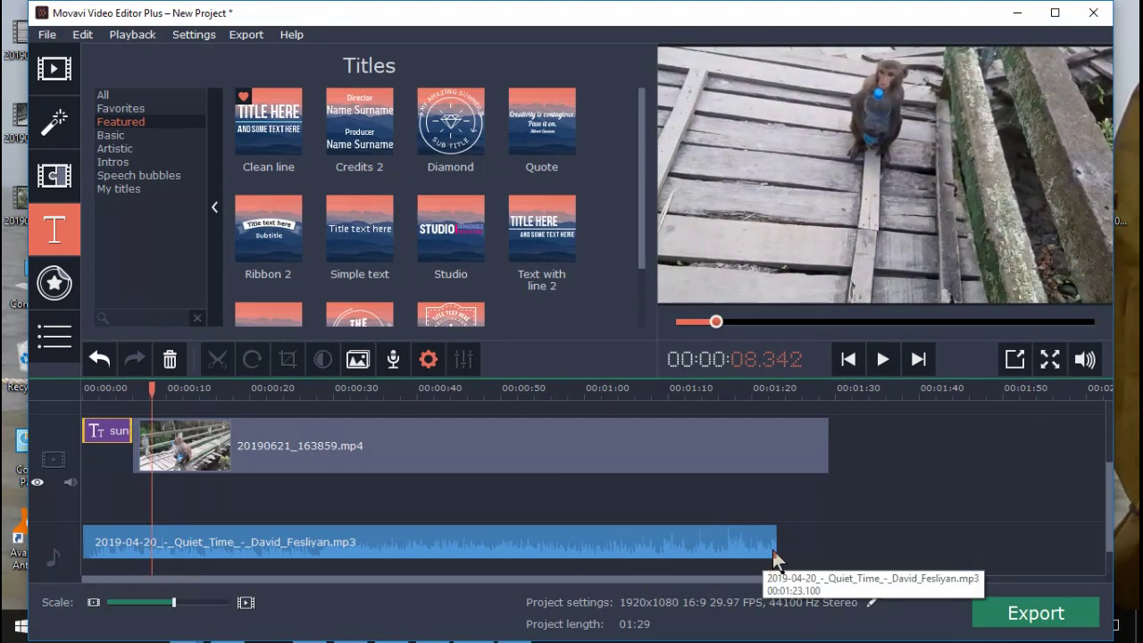
- Extend the background music clip so it ends together with the video clip
left_click(752, 546)
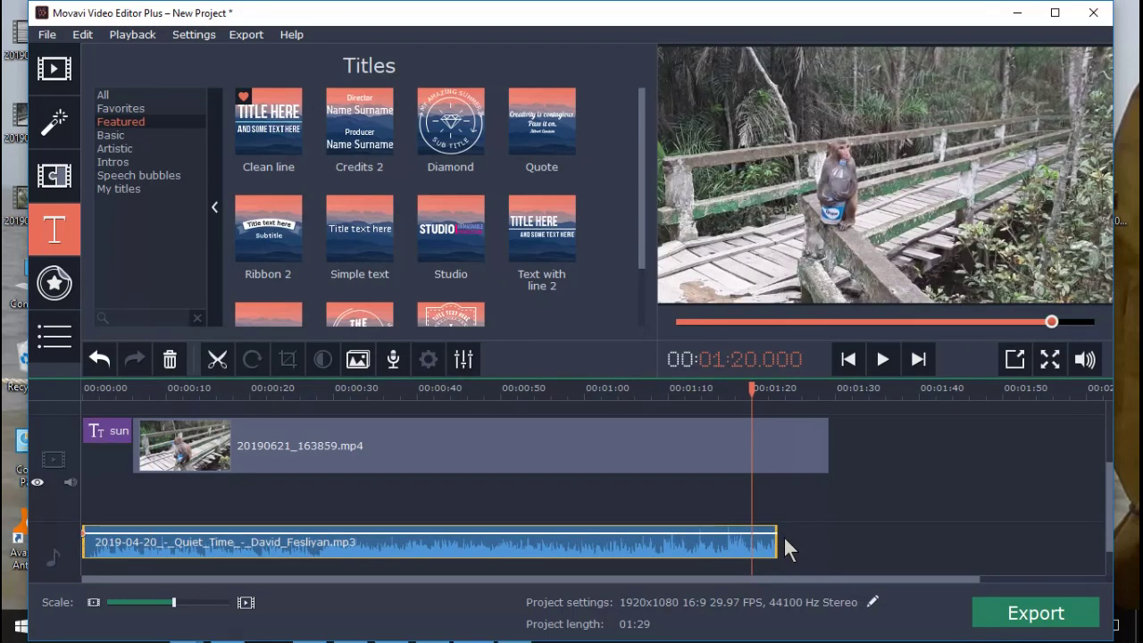
left_click_drag(781, 537, 829, 535)
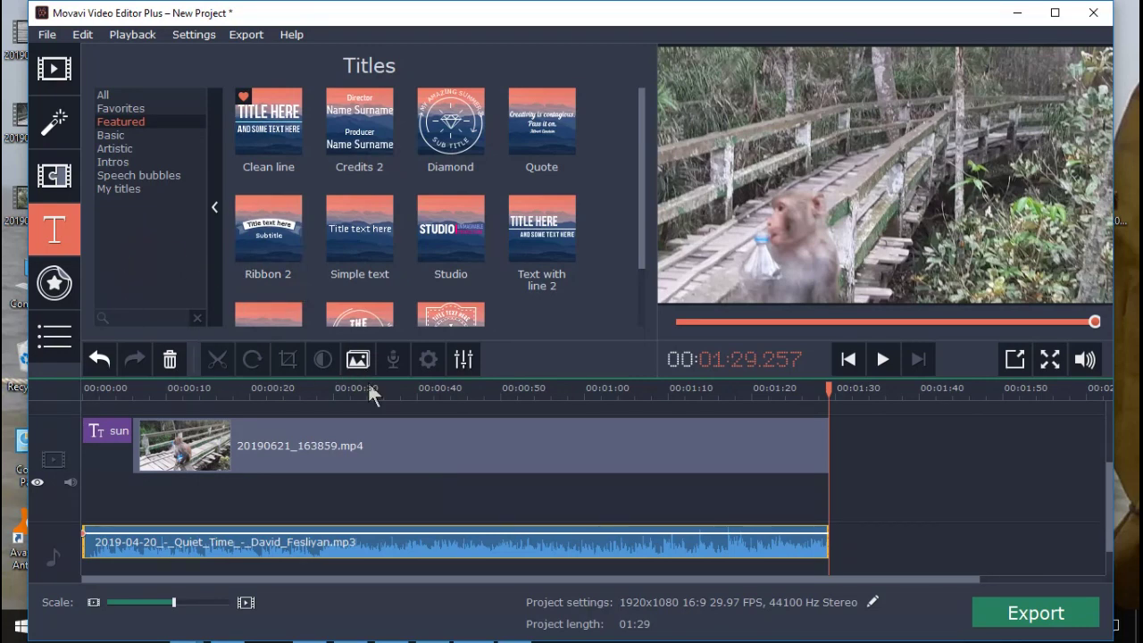
left_click(55, 69)
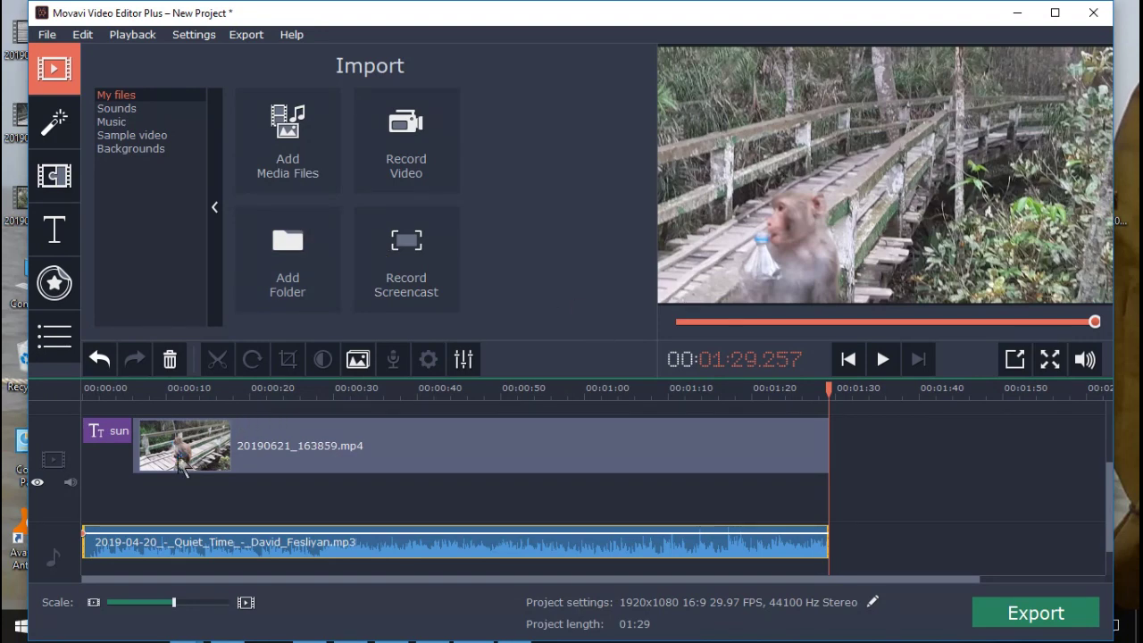
- Add random transitions to all clips with the Transition Wizard
left_click(318, 449)
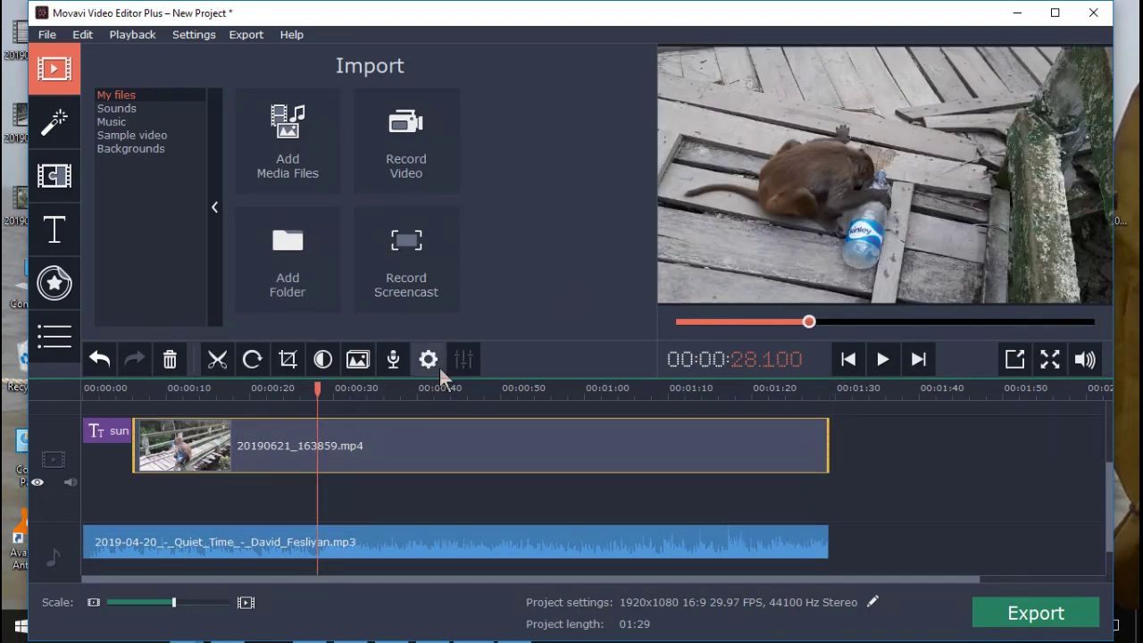
left_click(360, 363)
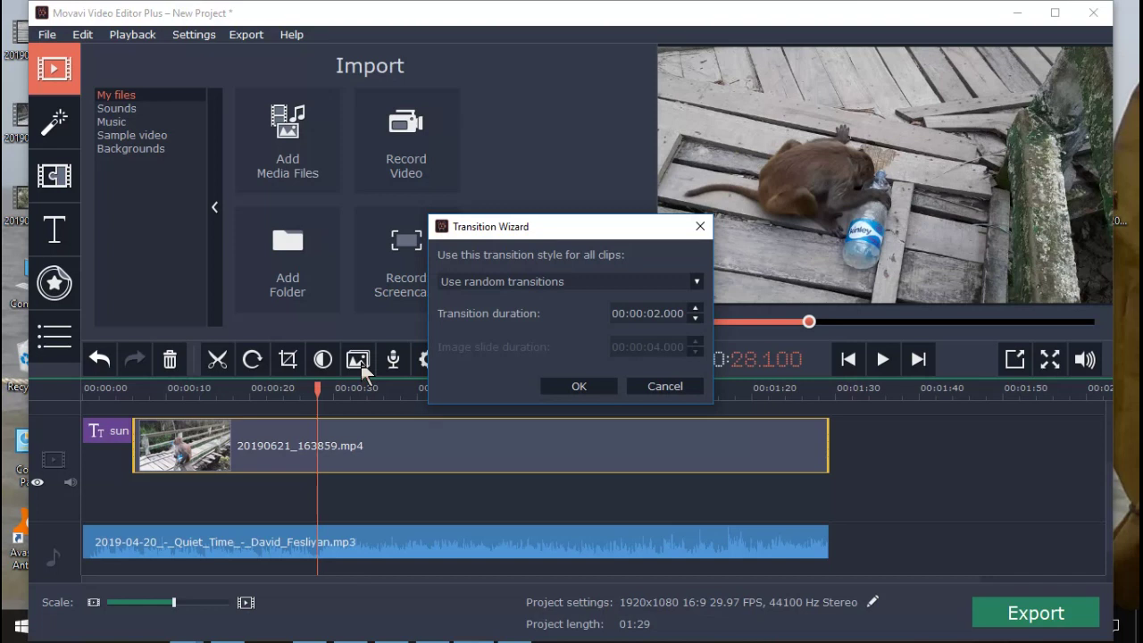
left_click(696, 309)
left_click(590, 388)
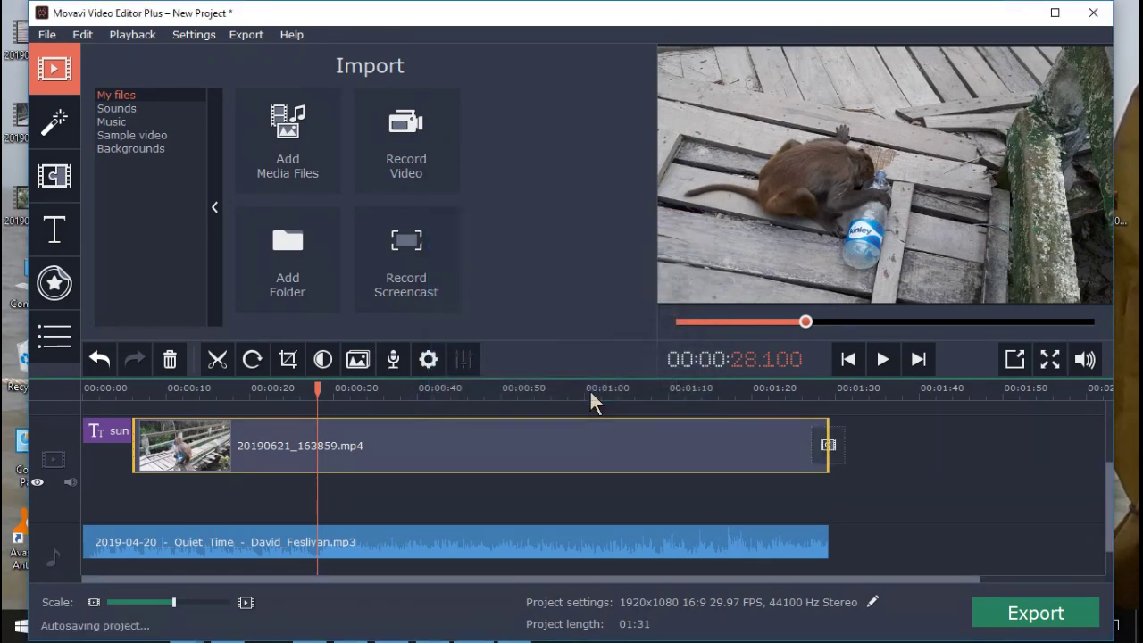
- Preview the transition at the end of the video clip, and replay the opening title
left_click(798, 438)
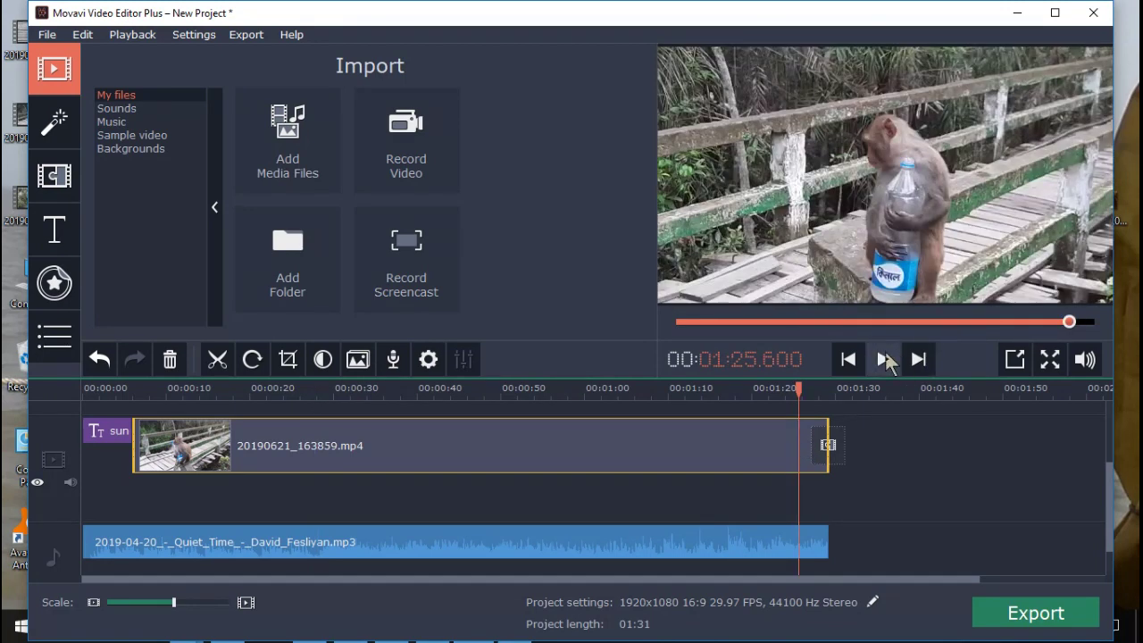
left_click(886, 359)
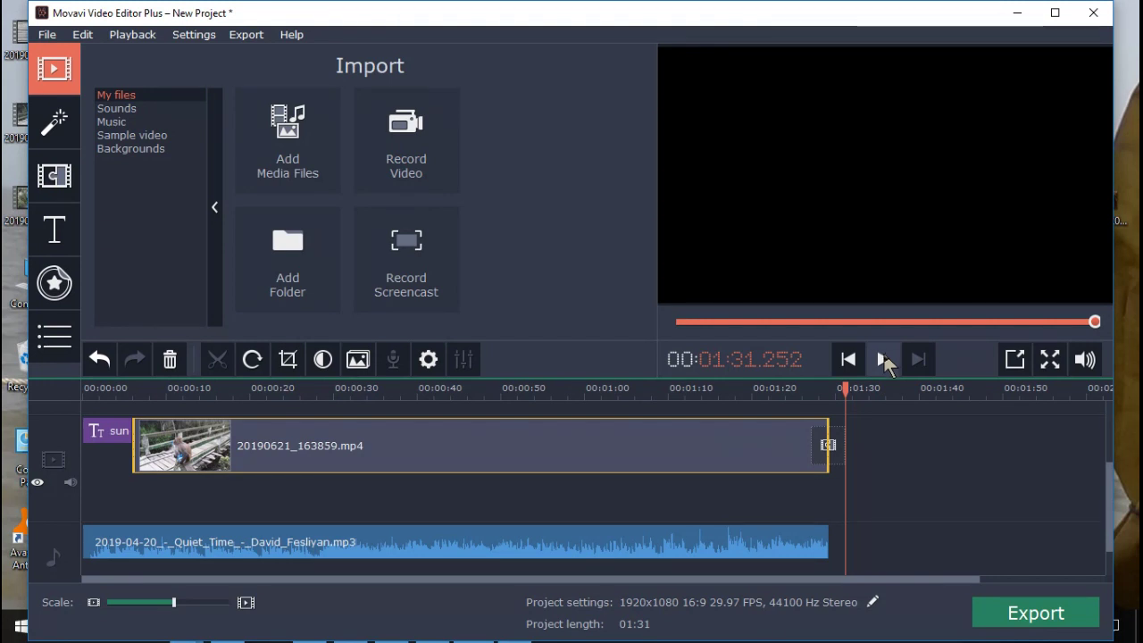
left_click(882, 361)
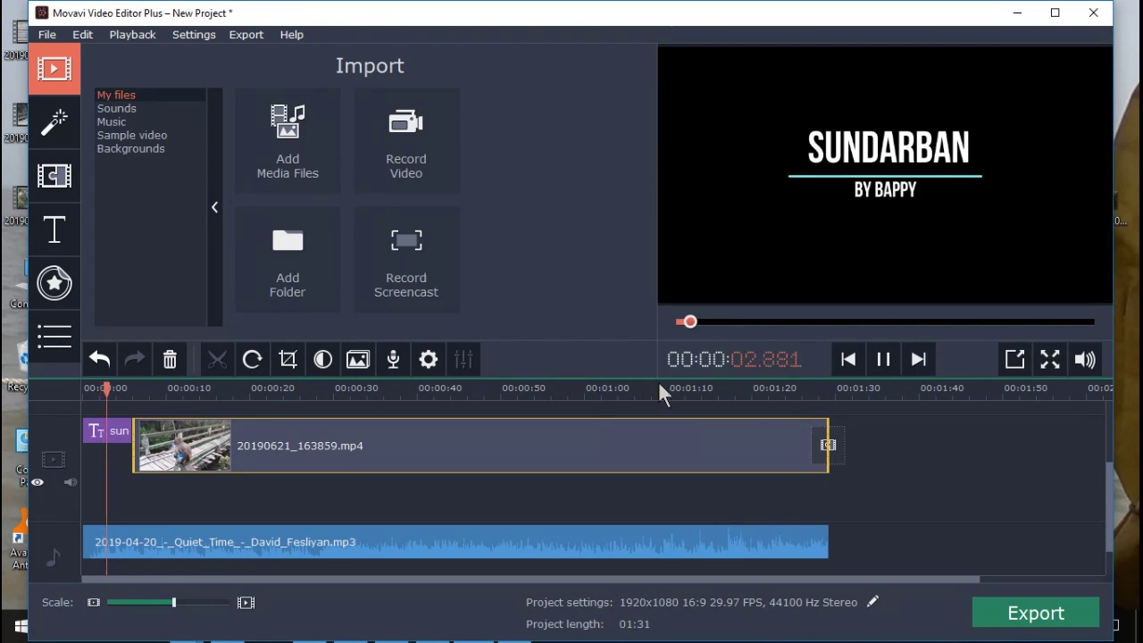
left_click(880, 361)
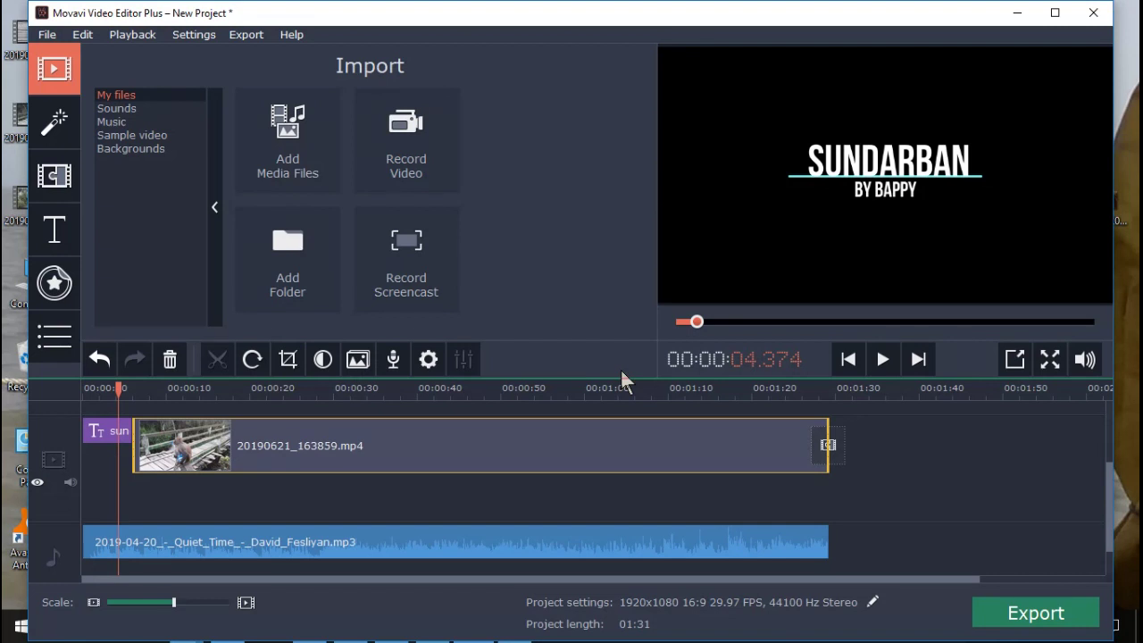
- Record a voice-over of about 19 seconds from the microphone, starting during the opening title
left_click(391, 362)
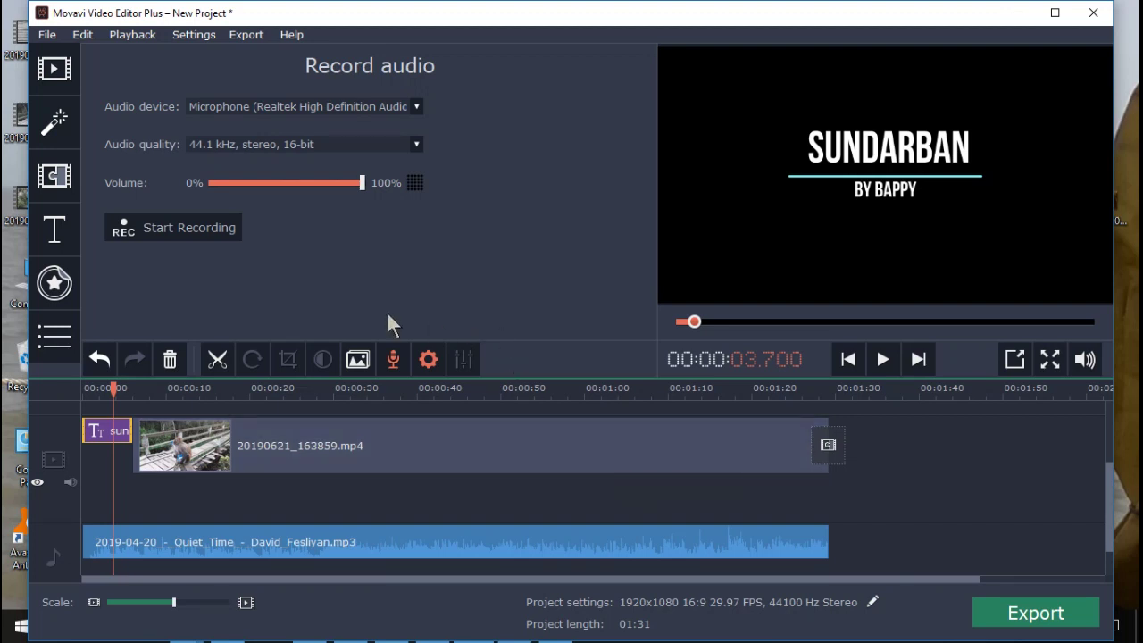
left_click(194, 236)
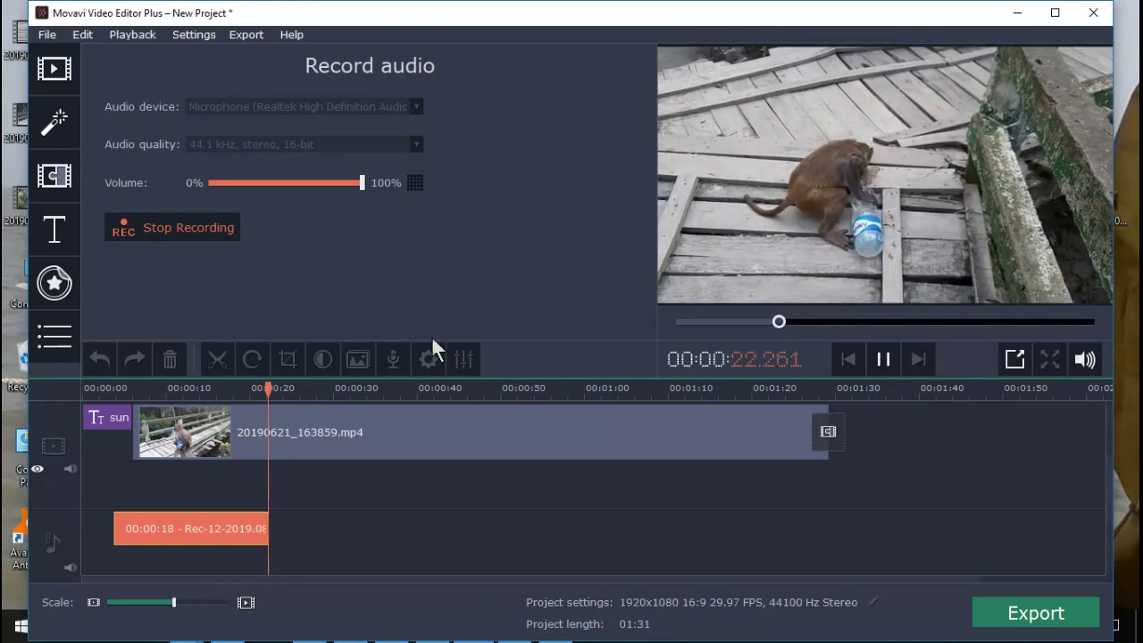
left_click(212, 228)
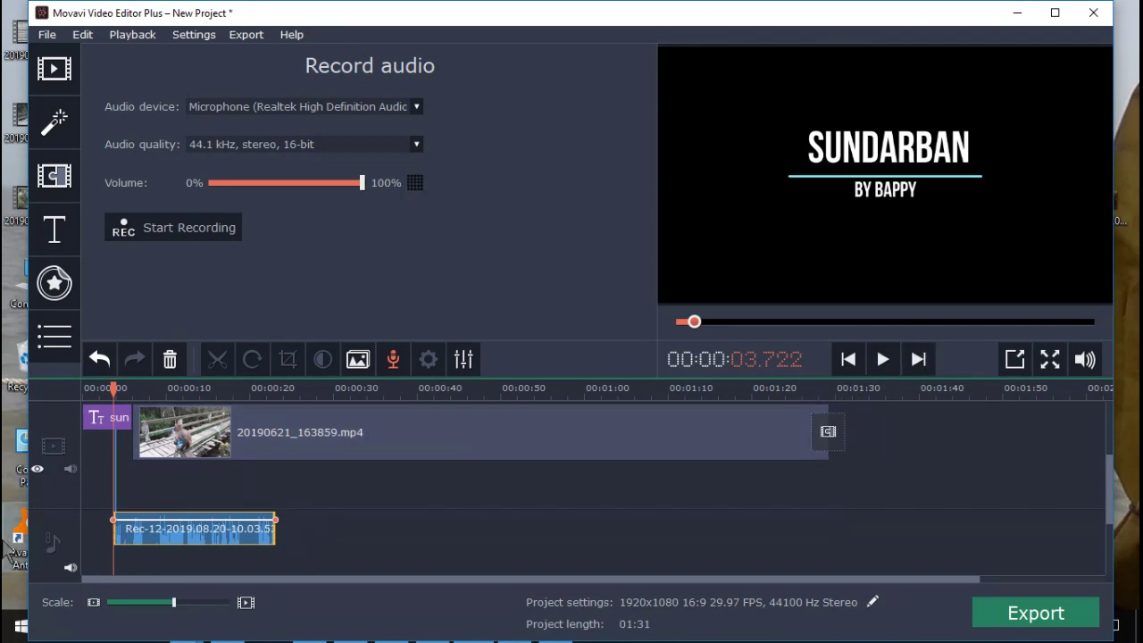
- Play the project from the beginning to check the recorded voice-over against the title and video clip
left_click(116, 389)
left_click_drag(116, 389, 84, 389)
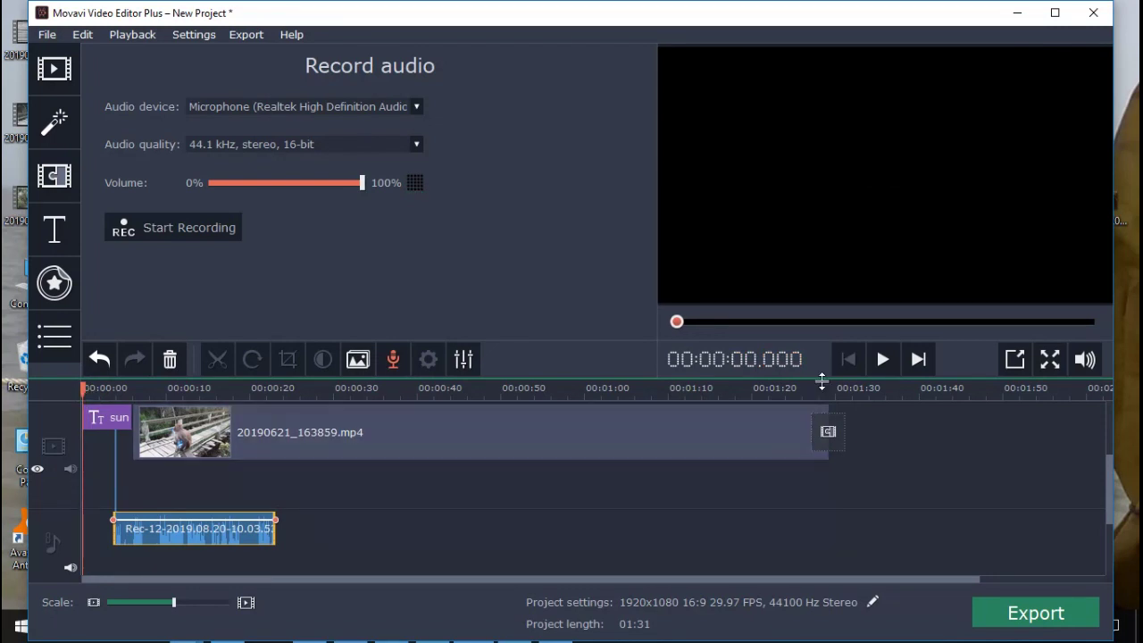
left_click(880, 359)
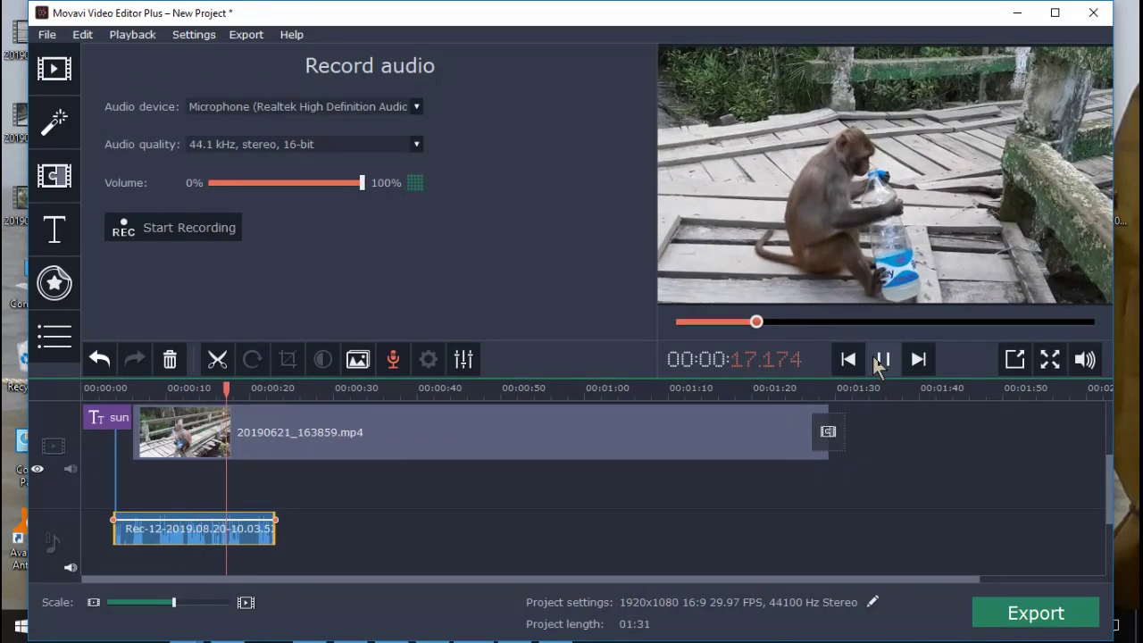
left_click(882, 361)
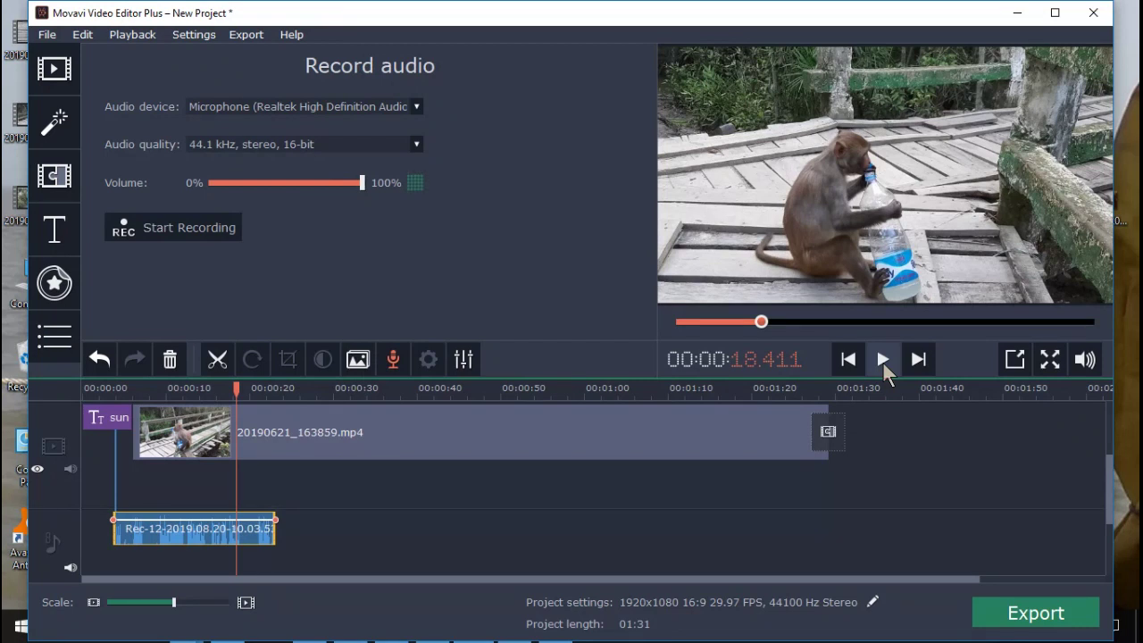
- Lower the volume at the start of the voice-over clip so that it rises gradually towards the clip's end
left_click(136, 533)
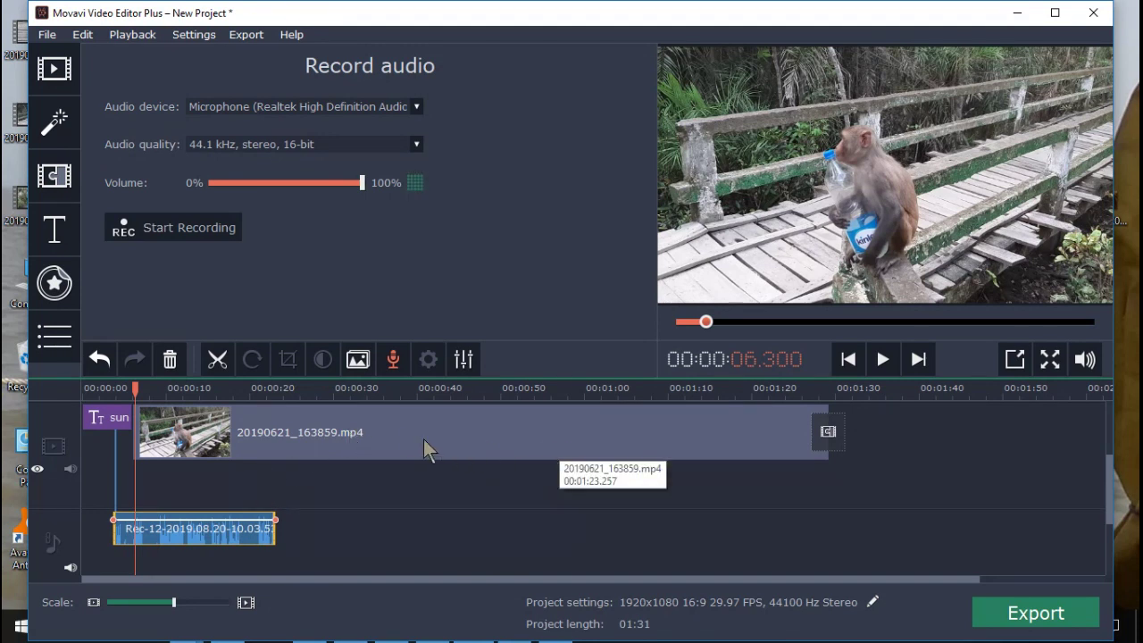
double_click(182, 529)
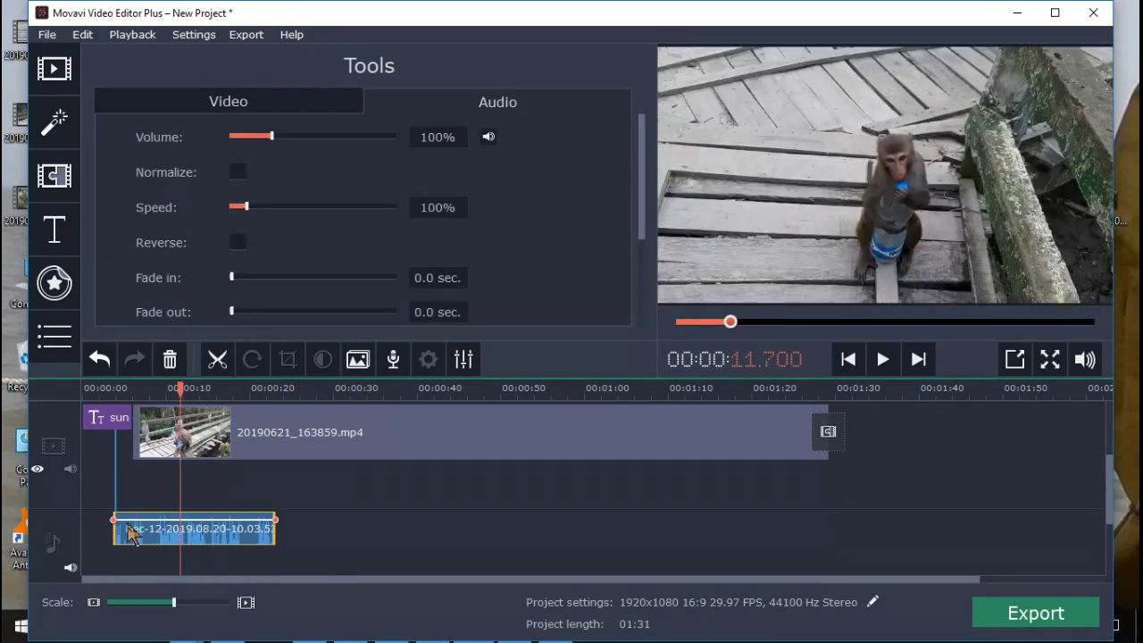
left_click_drag(114, 521, 125, 538)
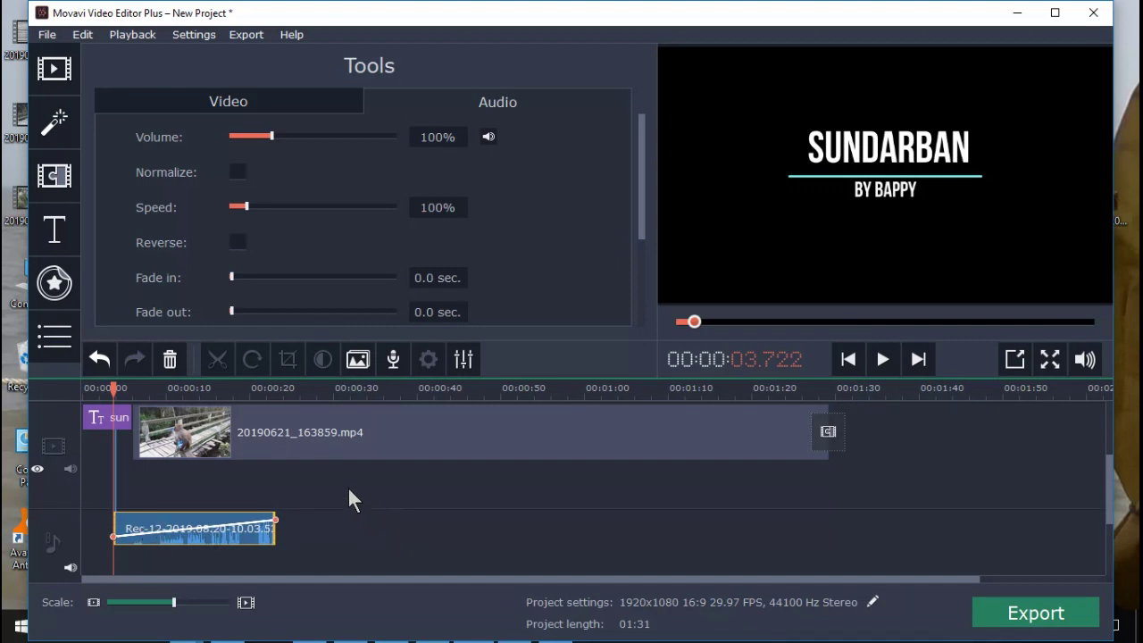
left_click(215, 540)
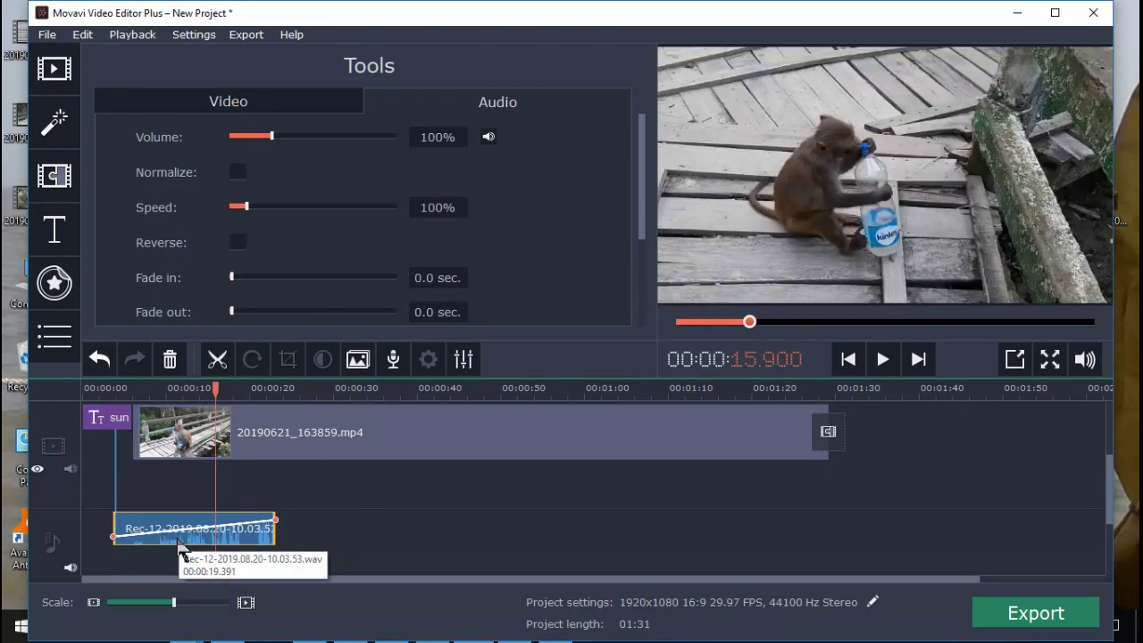
- Remove the voice-over recording from the timeline, keeping only the background music as added audio
right_click(177, 543)
left_click(171, 535)
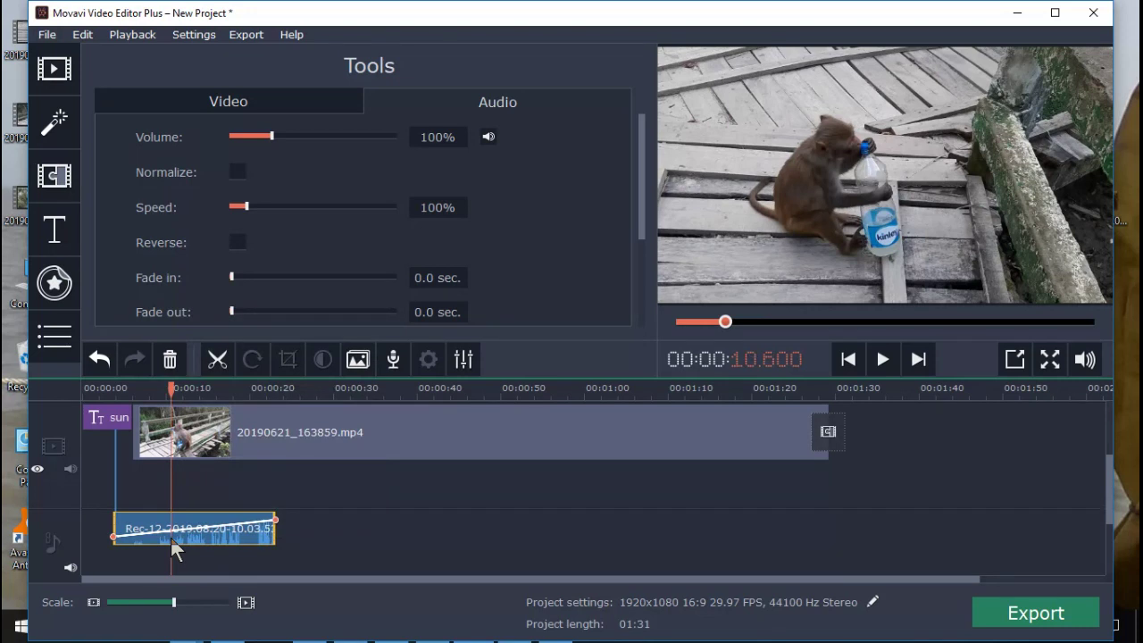
key("ctrl+z")
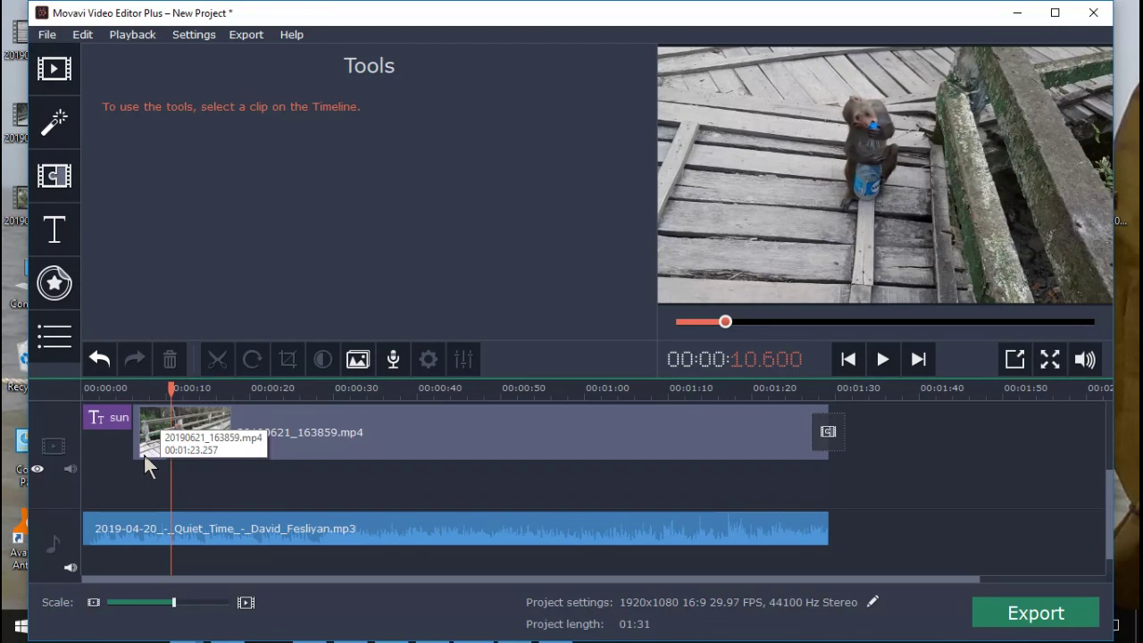
- Export the project as an MP4 (H.264) video named New Project in Good quality, overwriting the existing file
left_click(1054, 625)
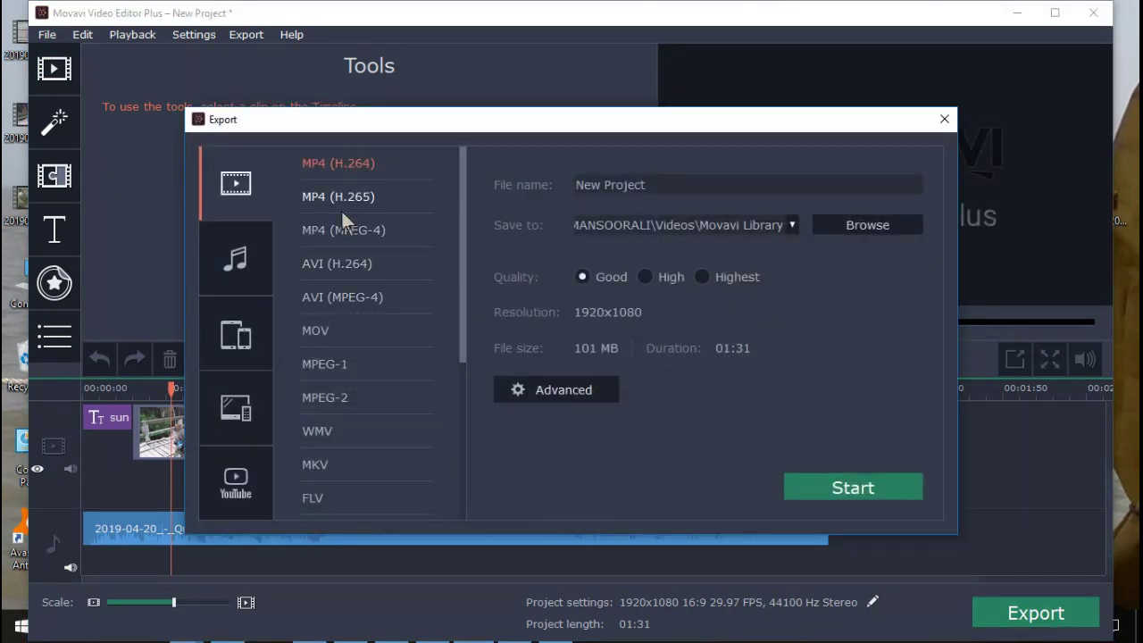
left_click(238, 255)
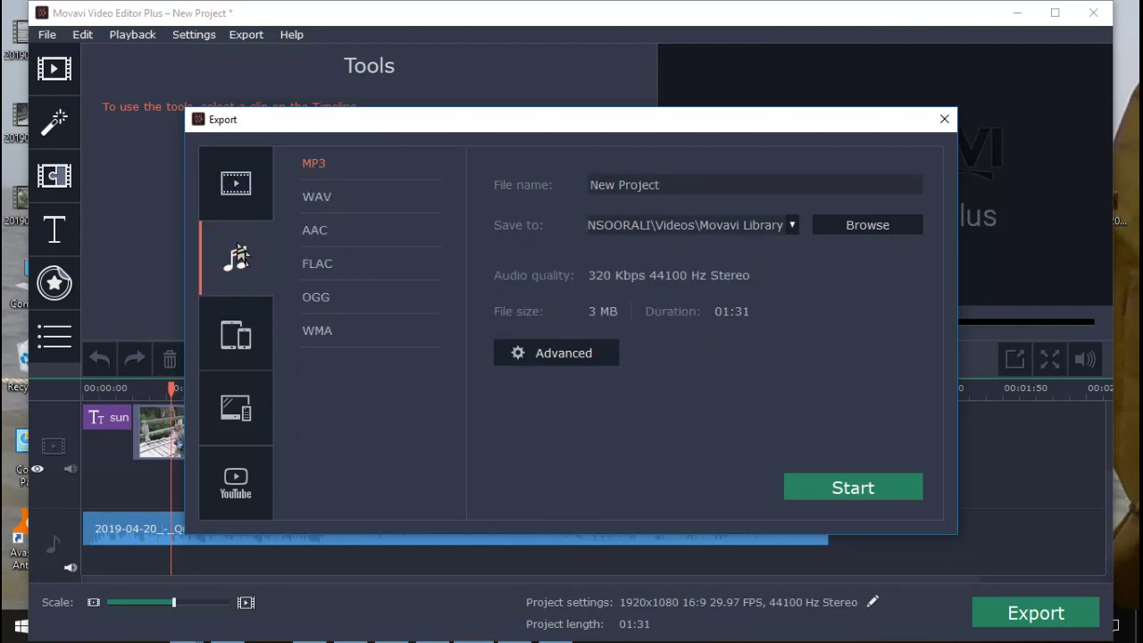
left_click(239, 193)
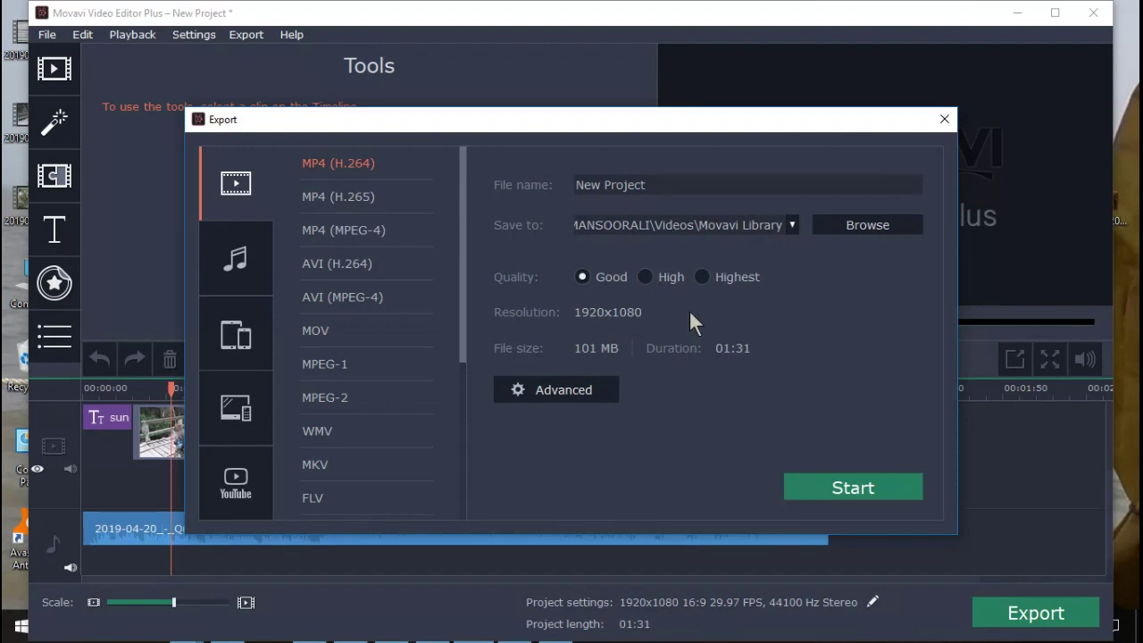
left_click(849, 492)
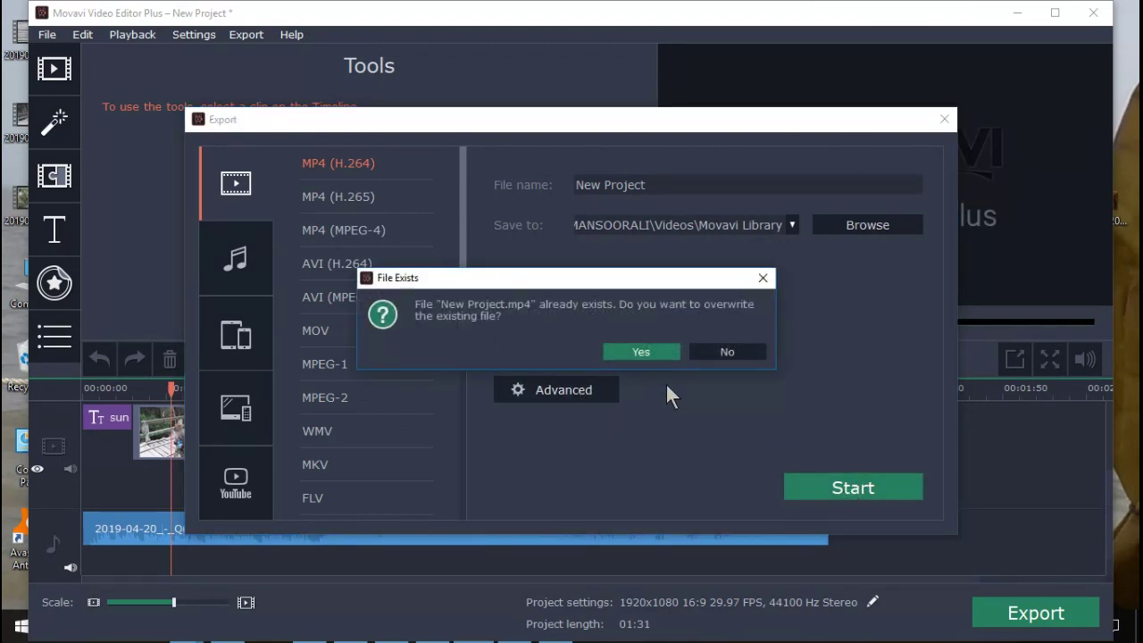
left_click(651, 350)
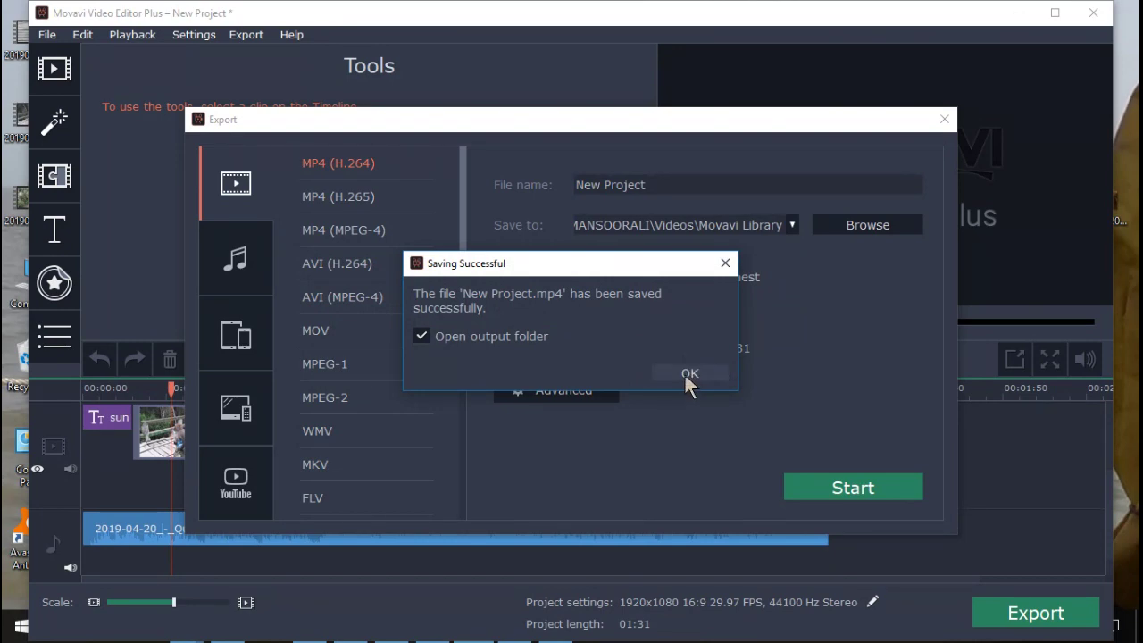
- Open the output folder, play the exported New Project video to check it, and close the folder
left_click(685, 375)
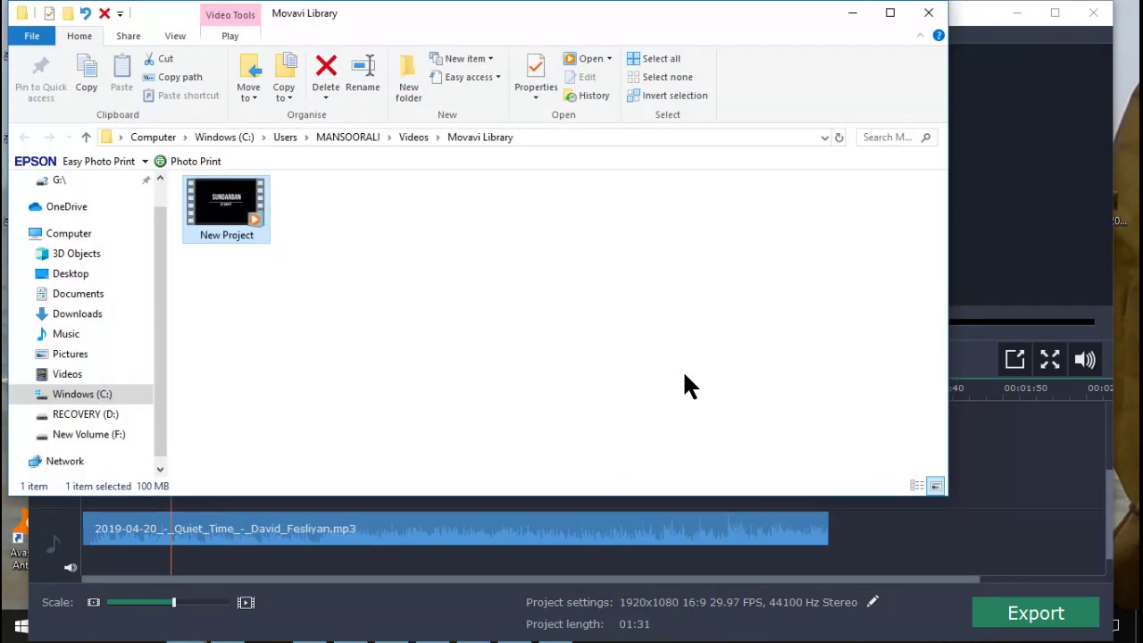
double_click(228, 210)
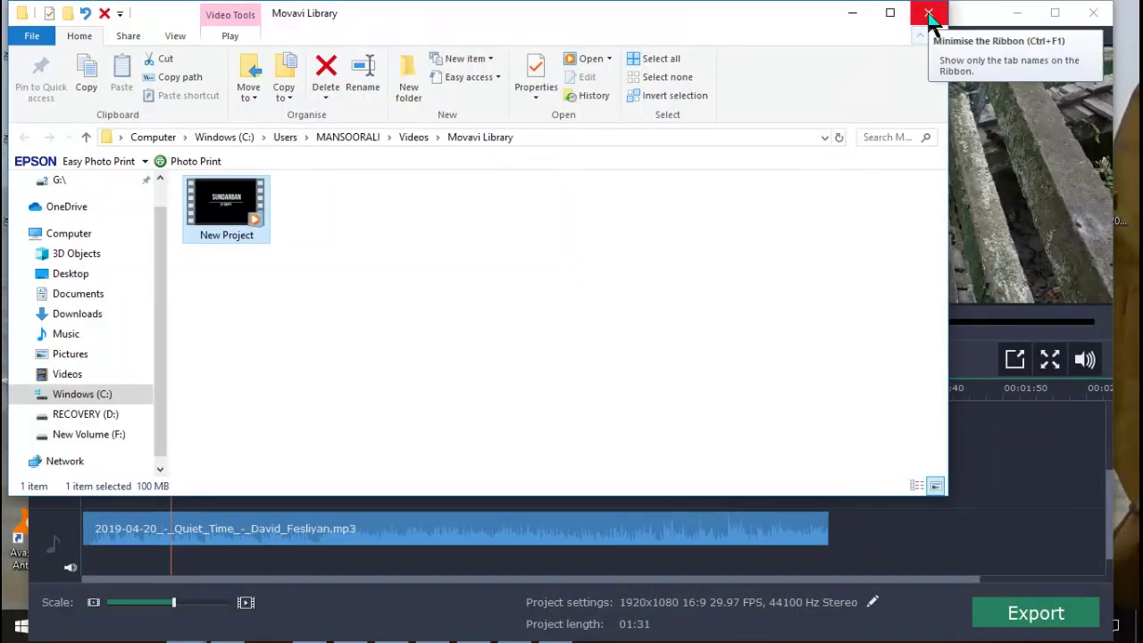
left_click(929, 14)
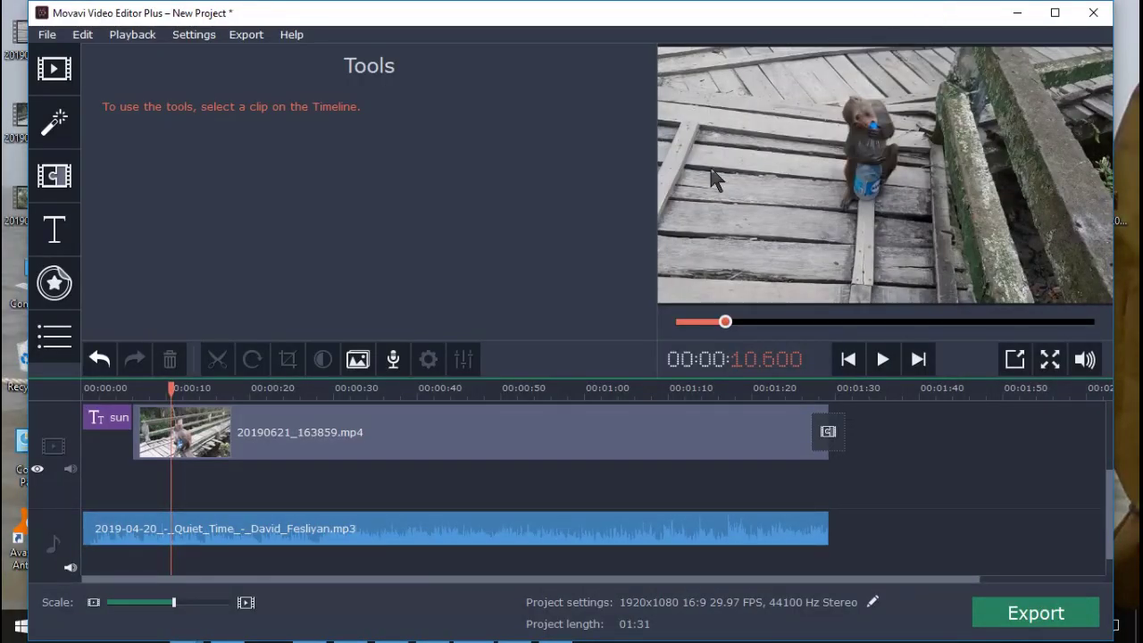